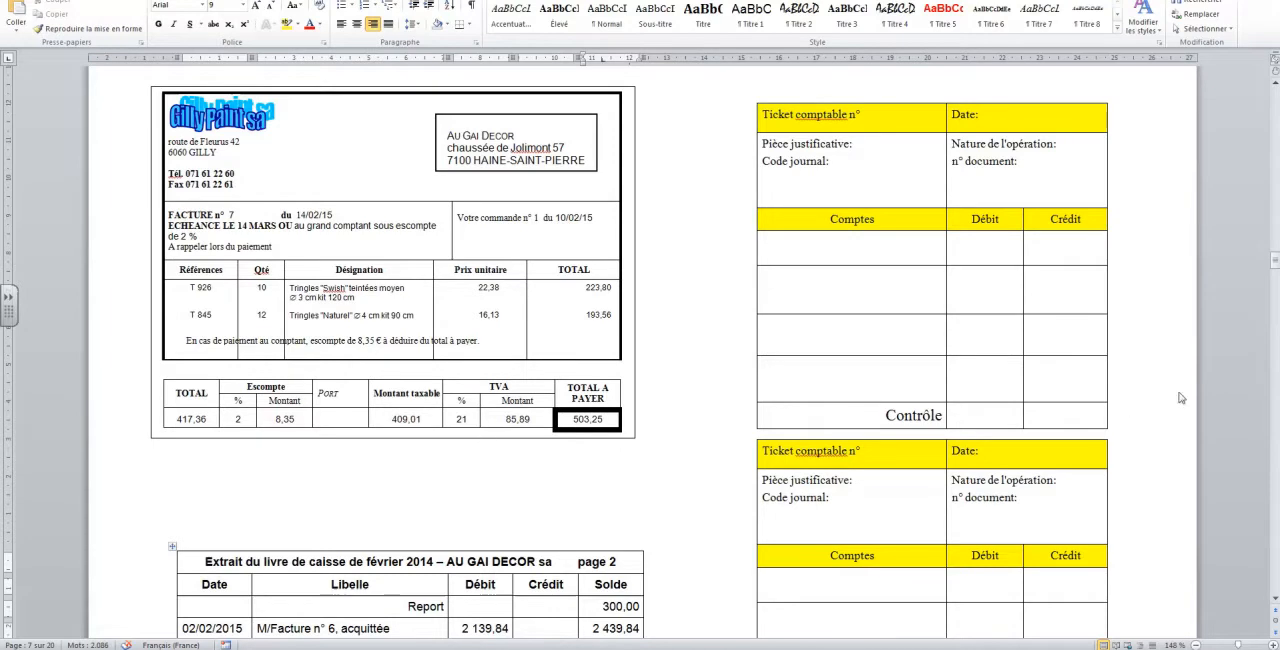
Correct the year in the cash book extract's title so that it reads février 2015
{"action": "scroll", "coordinate": [628, 576], "scroll_direction": "down", "scroll_amount": 3}
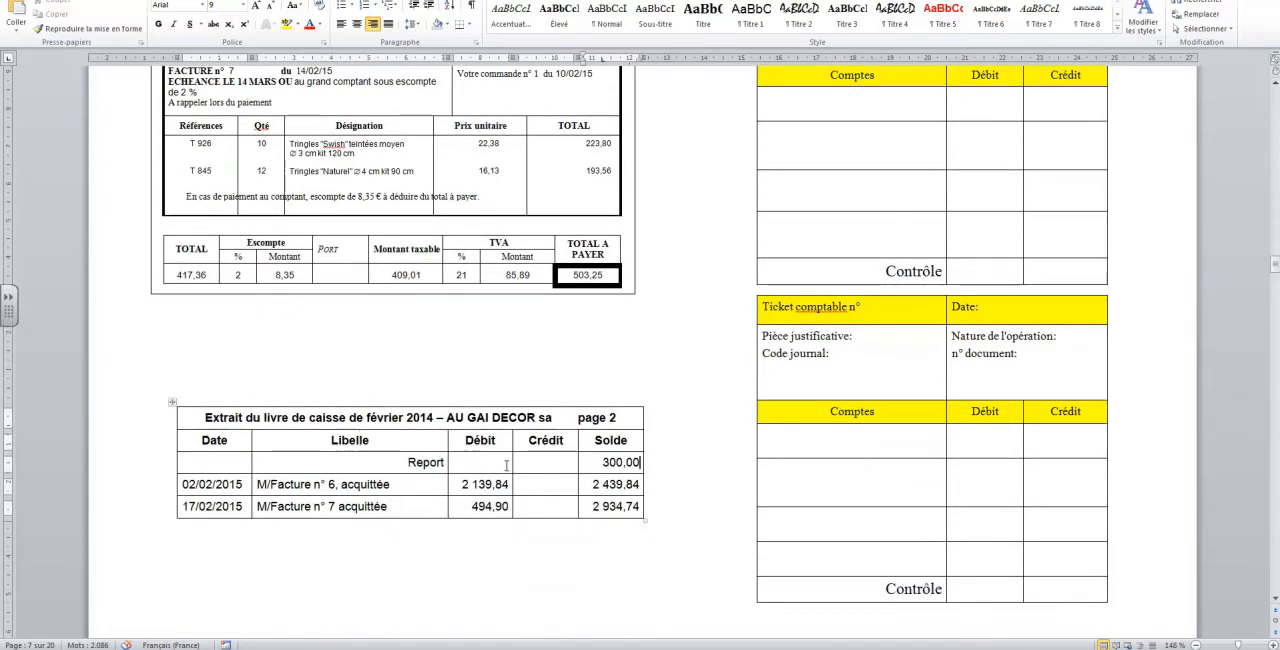
{"action": "left_click", "coordinate": [435, 417]}
{"action": "key", "text": "BackSpace"}
{"action": "type", "text": "5"}
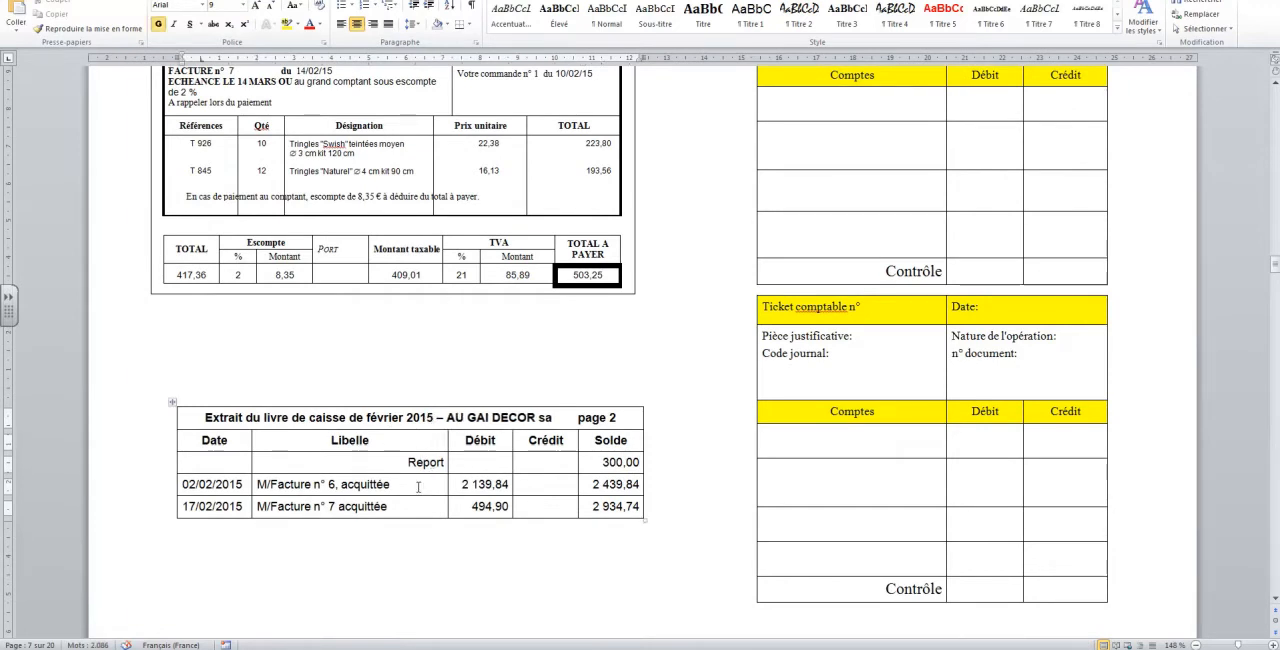
{"action": "left_click", "coordinate": [508, 506]}
Number the accounting ticket beside the Gilly Paint invoice 5 and date it 14/02/15
{"action": "scroll", "coordinate": [733, 336], "scroll_direction": "up", "scroll_amount": 4}
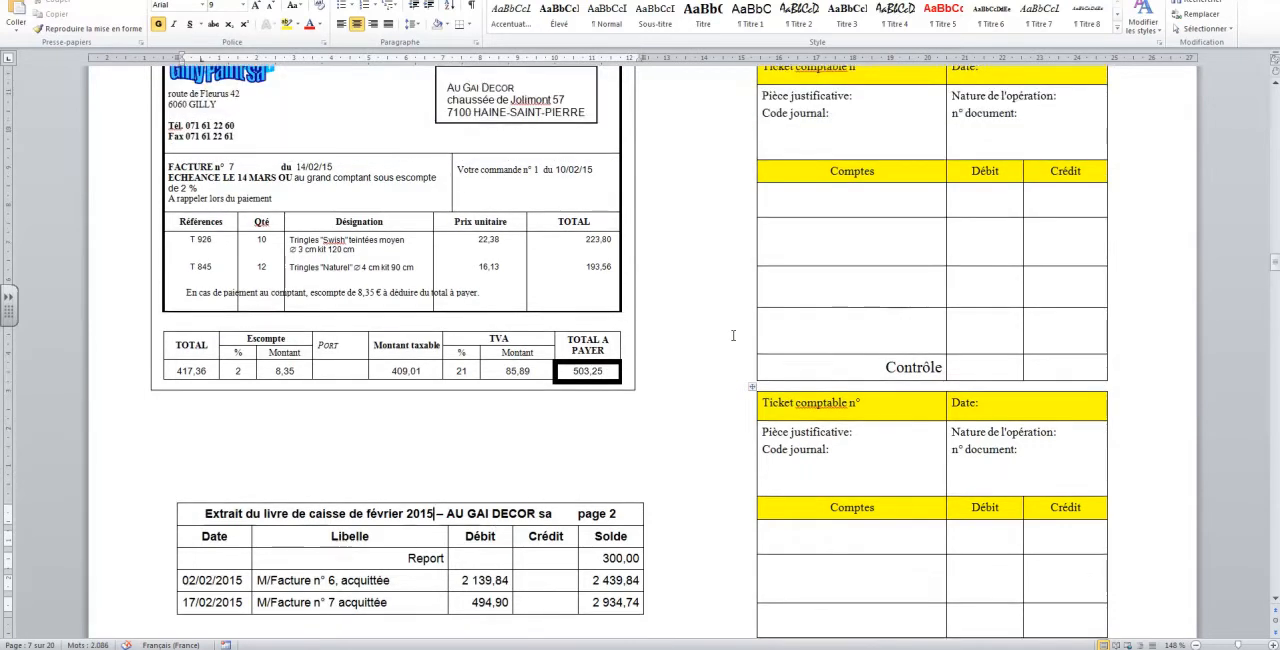
{"action": "left_click", "coordinate": [868, 163]}
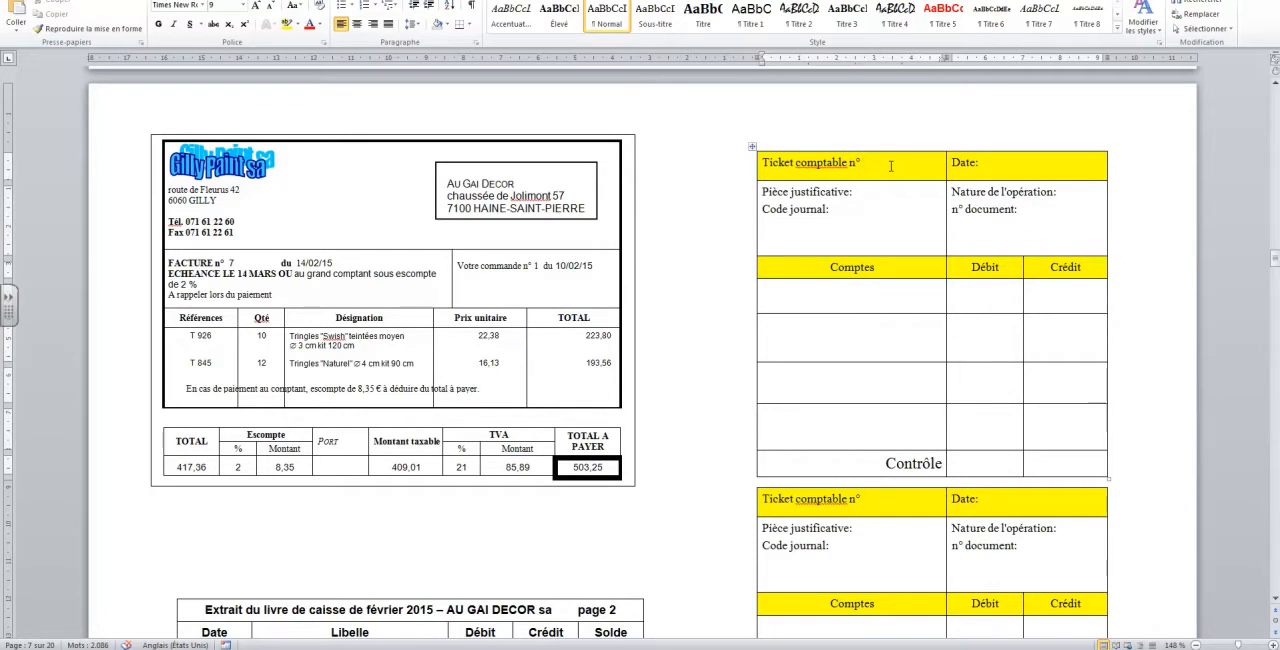
{"action": "type", "text": "5"}
{"action": "left_click", "coordinate": [1021, 166]}
{"action": "type", "text": "14"}
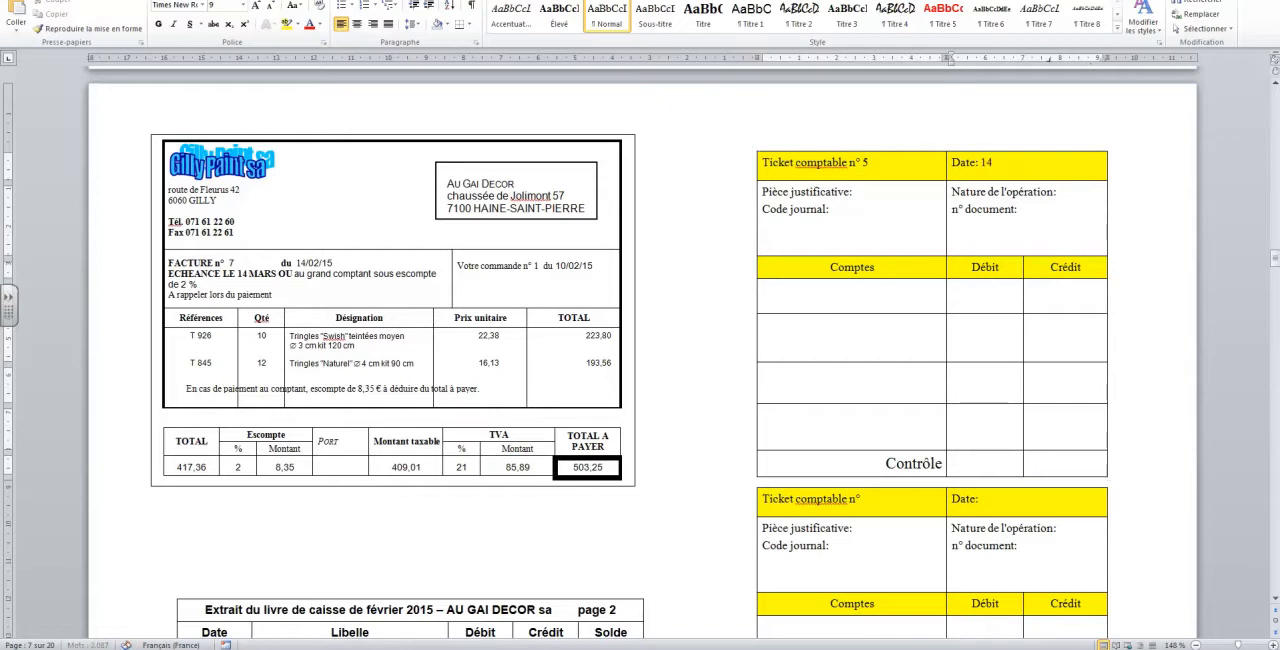
{"action": "type", "text": "/02/15"}
Fill in ticket 5's supporting document as "fac" and its journal code as "ventes"
{"action": "left_click", "coordinate": [912, 191]}
{"action": "type", "text": "fac"}
{"action": "left_click", "coordinate": [890, 213]}
{"action": "type", "text": "ventes"}
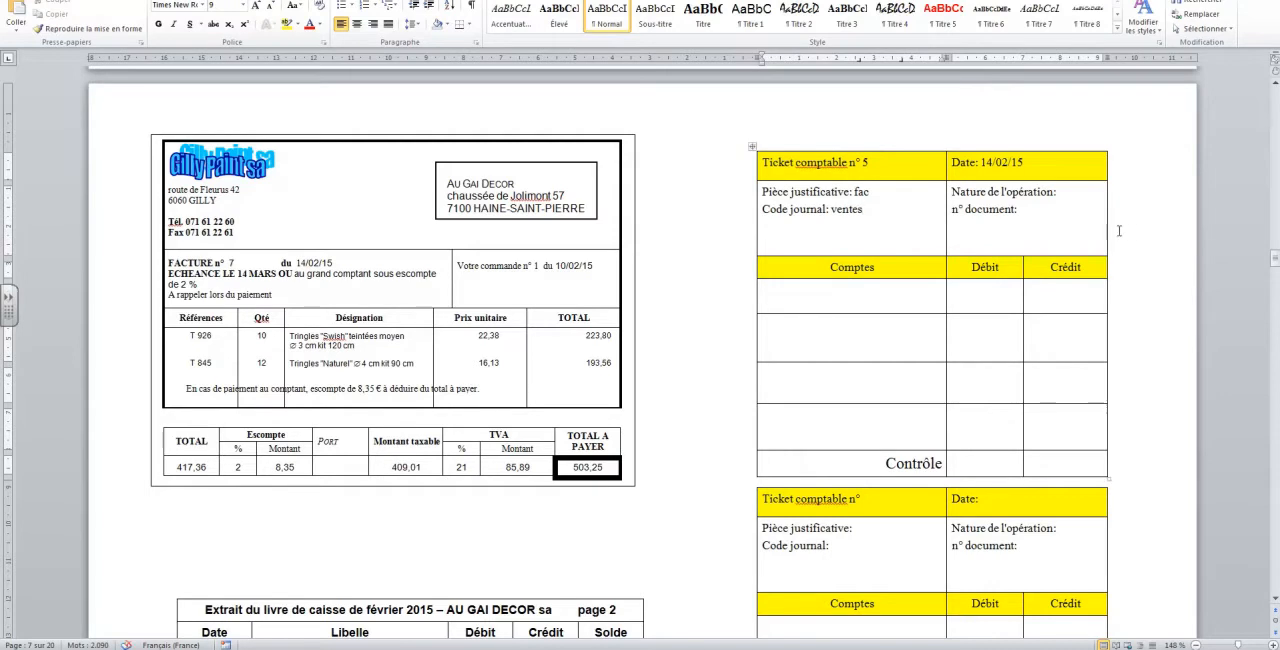
Enter "mdises" as the nature of the operation and 7 as the document number on ticket 5
{"action": "left_click", "coordinate": [1066, 193]}
{"action": "type", "text": "mdises"}
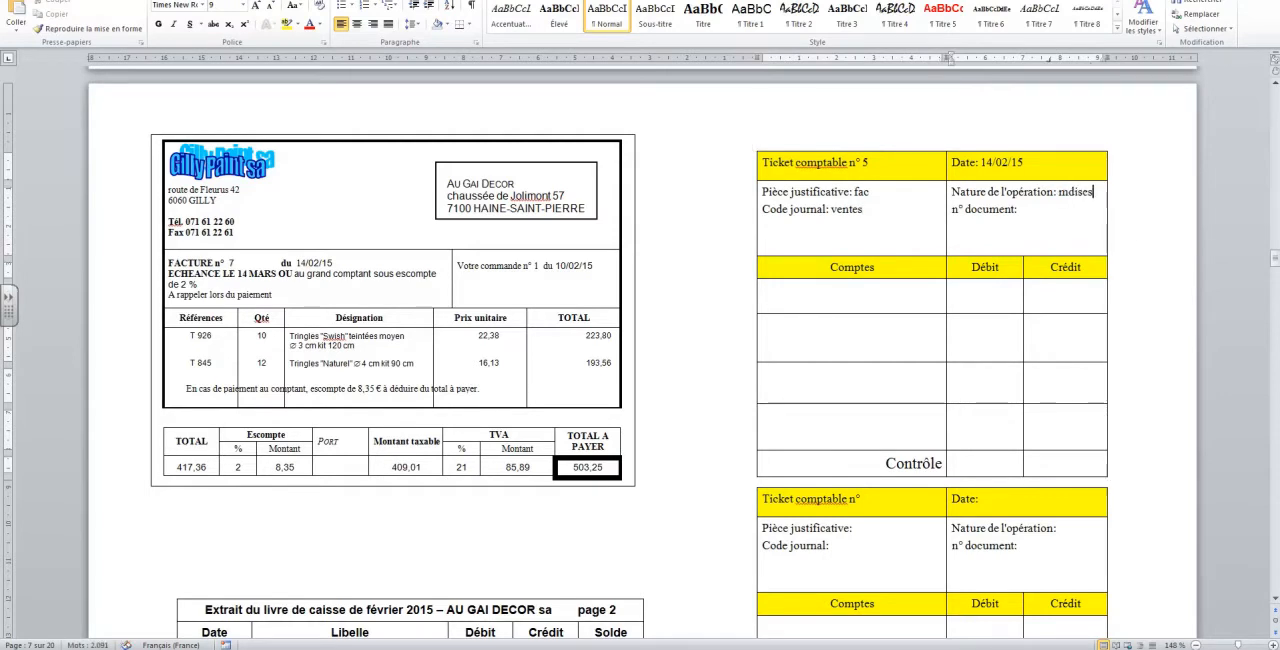
{"action": "left_click", "coordinate": [1048, 207]}
{"action": "type", "text": "7"}
Record account "400000 clients" in ticket 5's first account row with a debit of 503,25
{"action": "left_click", "coordinate": [875, 304]}
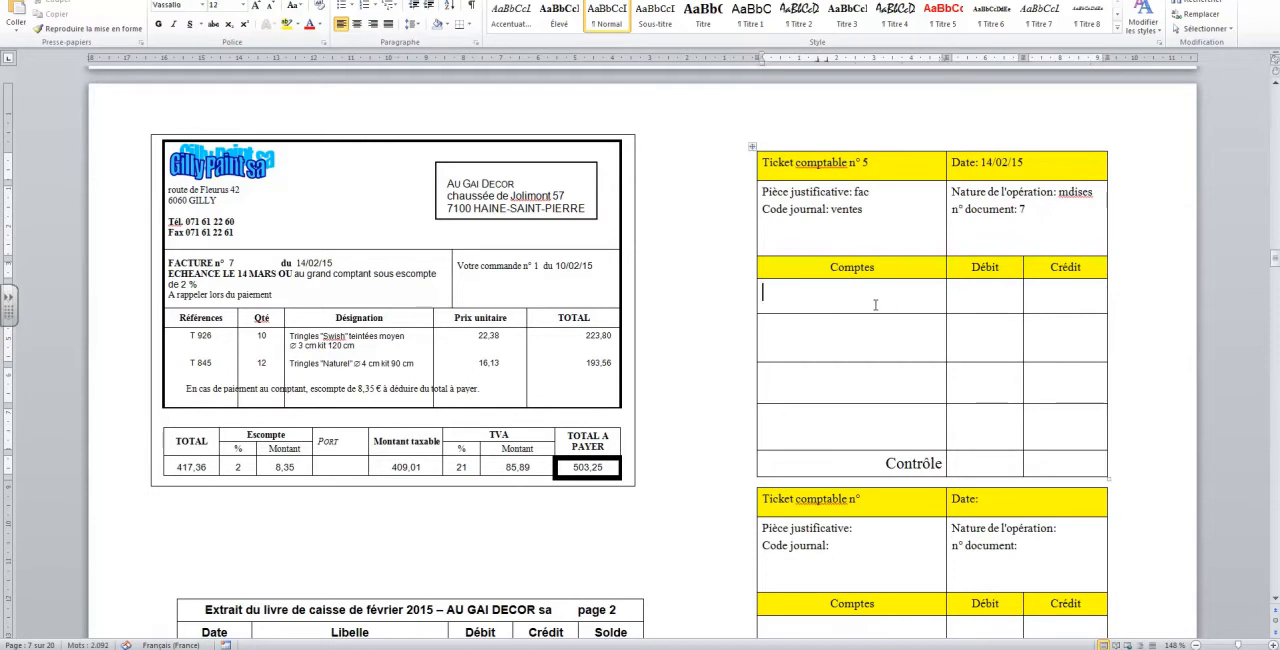
{"action": "type", "text": "40000"}
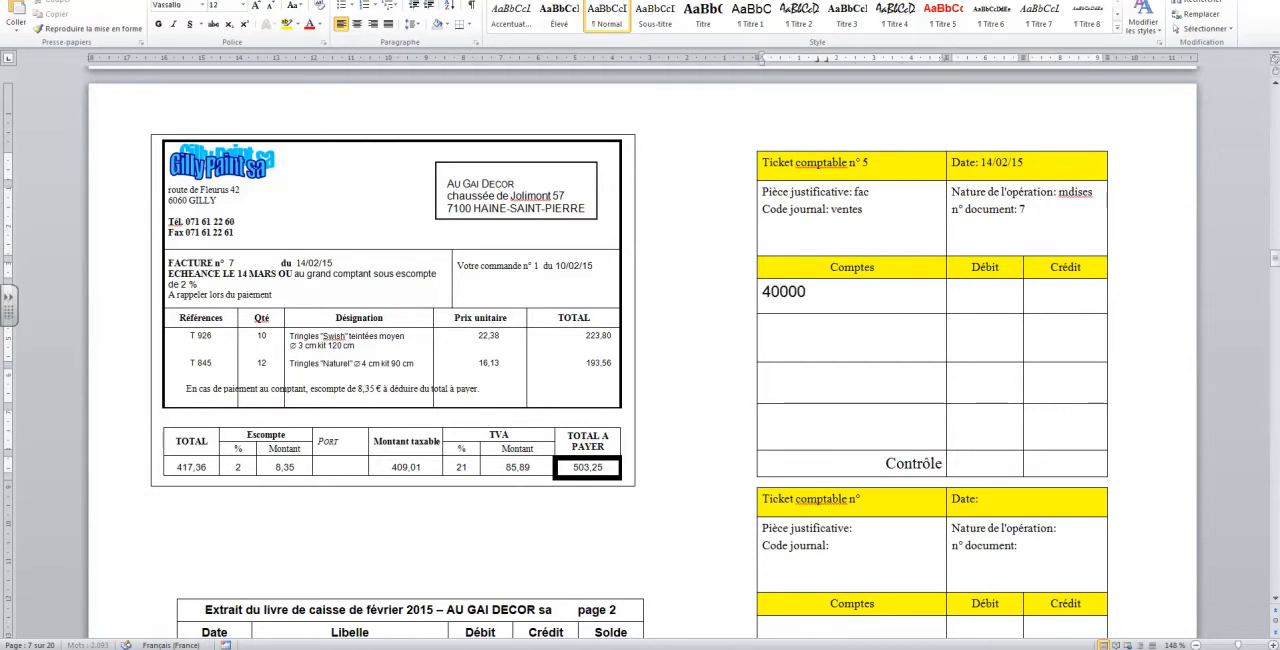
{"action": "type", "text": "0 clients"}
{"action": "left_click", "coordinate": [978, 295]}
{"action": "type", "text": "503,25"}
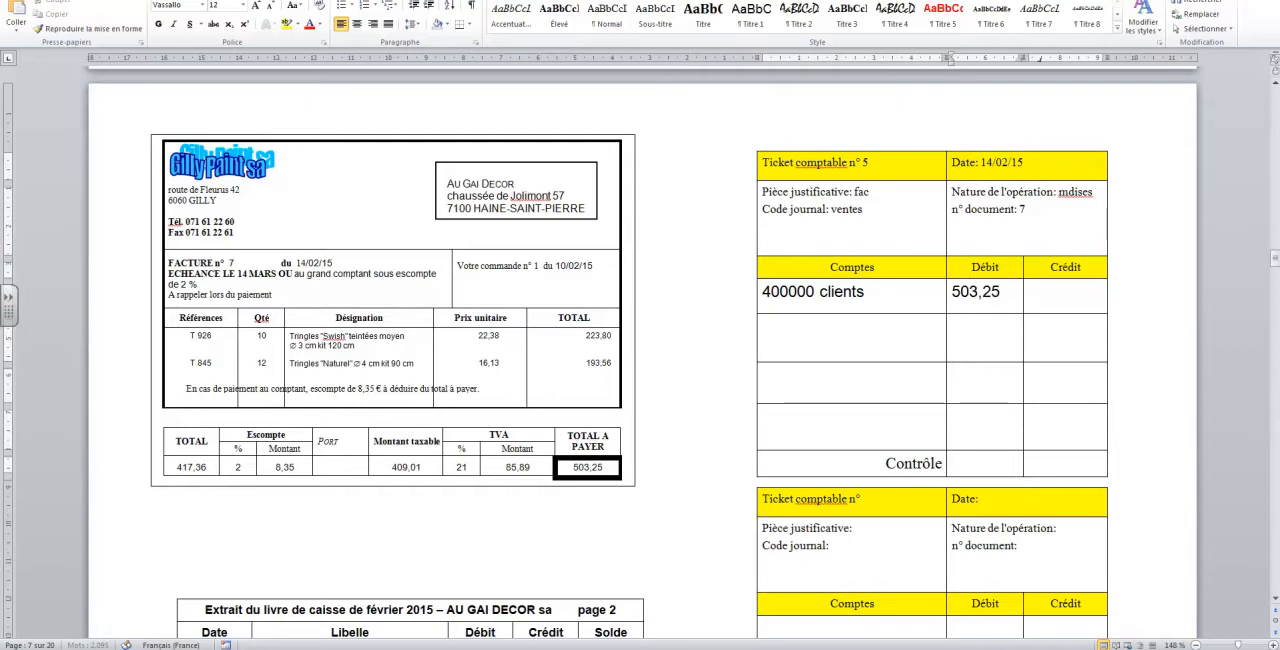
Record account "700300 ventes mdises" in ticket 5's second account row with a credit of 417,36
{"action": "left_click", "coordinate": [804, 342]}
{"action": "type", "text": "700300 ventes mdises"}
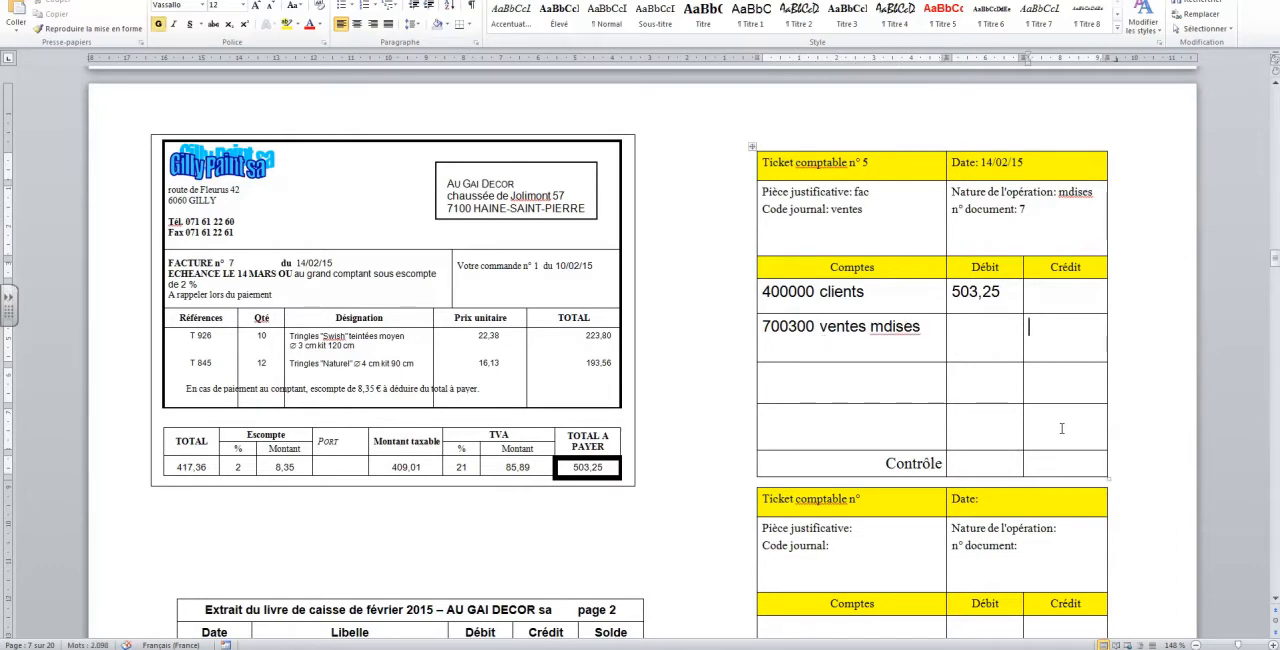
{"action": "left_click", "coordinate": [1060, 328]}
{"action": "type", "text": "417,36"}
Record account "451000 tva/v" in ticket 5's third account row with a credit of 85,89
{"action": "left_click", "coordinate": [862, 383]}
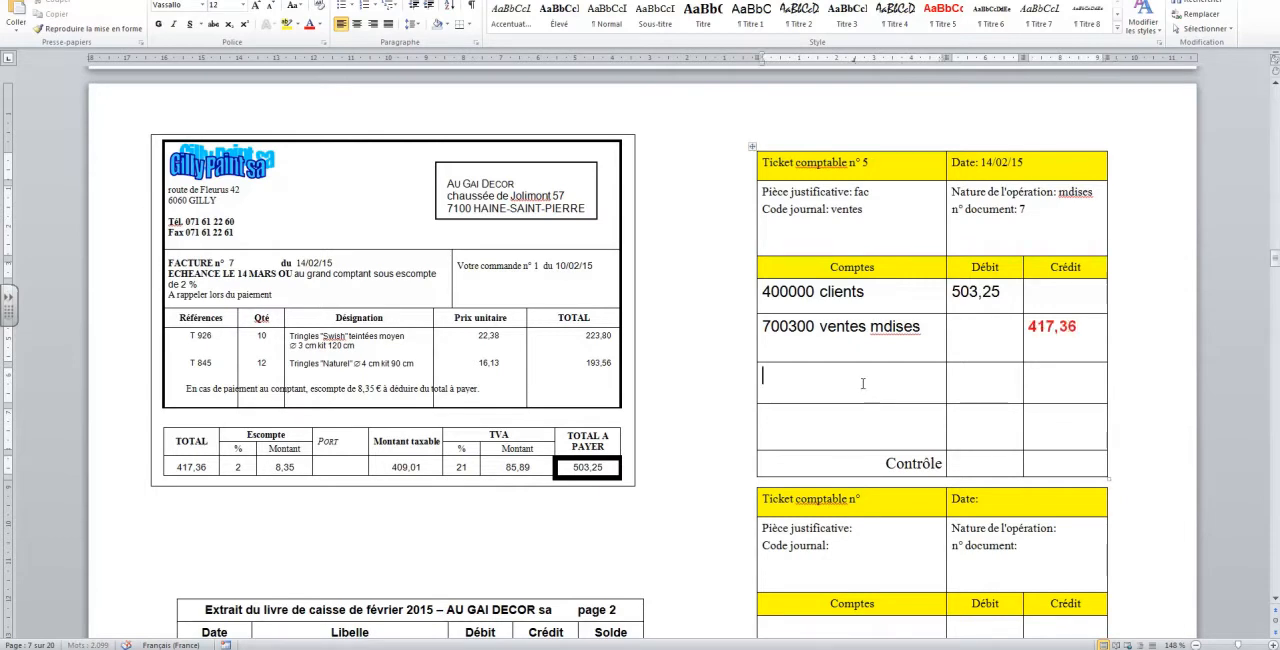
{"action": "type", "text": "451000 tvza"}
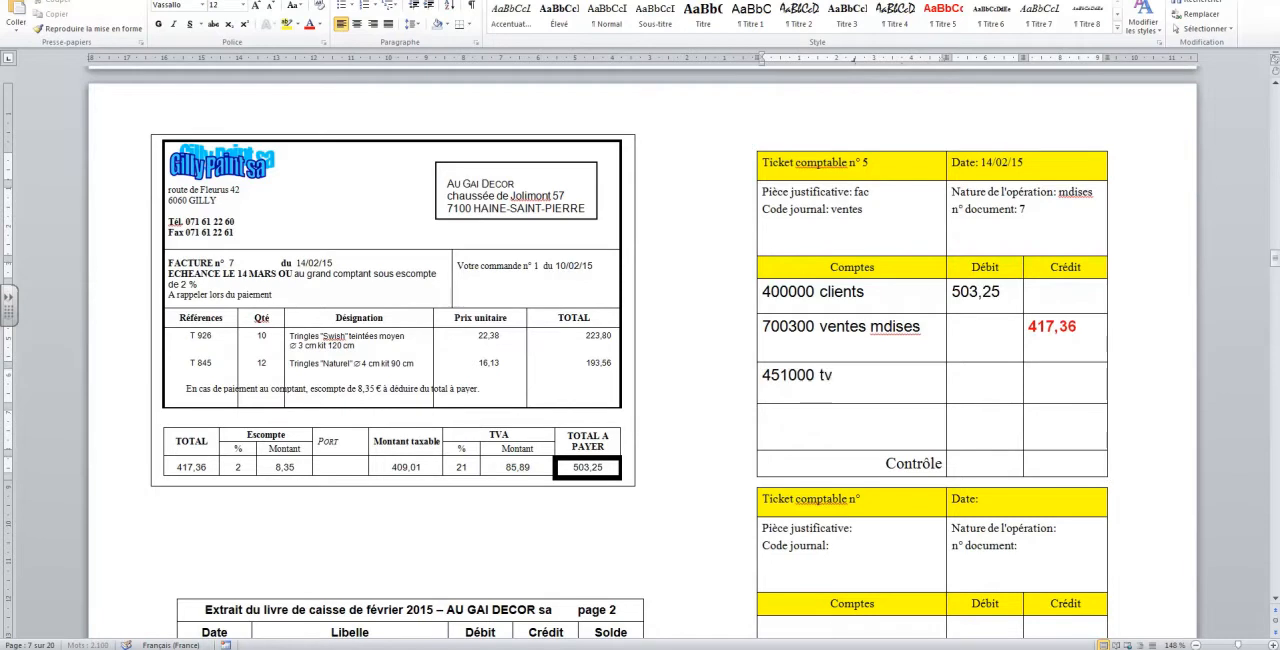
{"action": "key", "text": "BackSpace"}
{"action": "key", "text": "BackSpace"}
{"action": "type", "text": "a/v"}
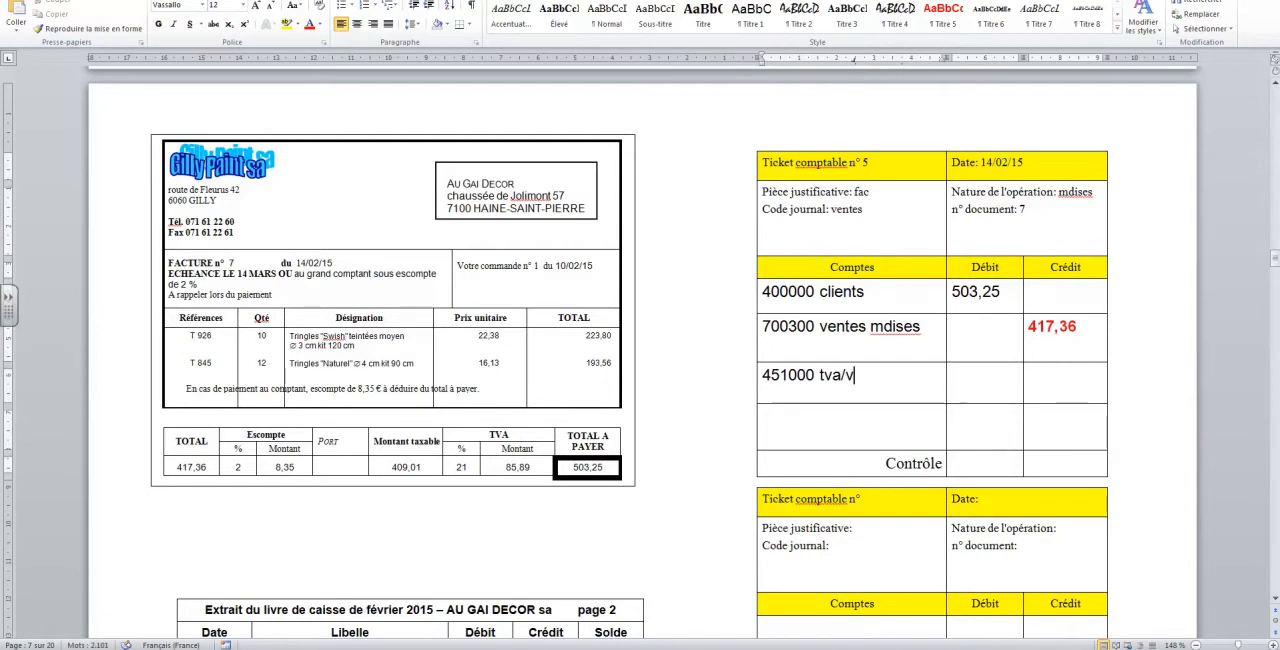
{"action": "left_click", "coordinate": [1053, 386]}
{"action": "type", "text": "85,89"}
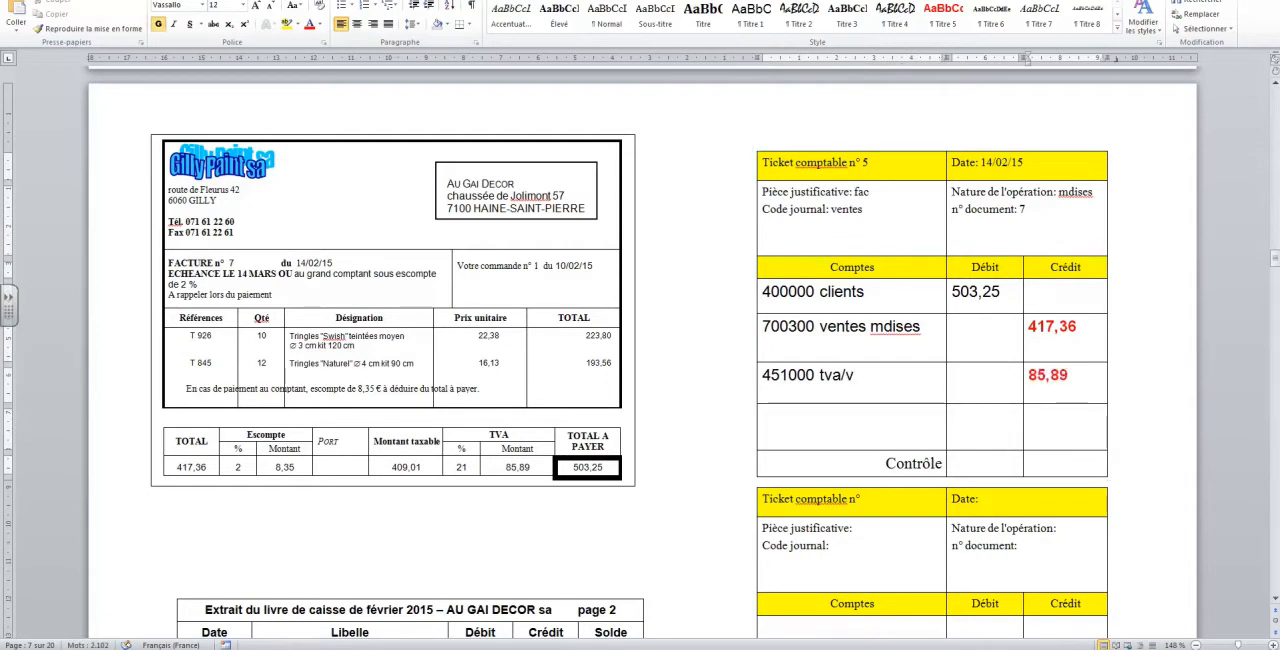
Fill ticket 5's Contrôle row with 503,25 in both the debit and credit columns
{"action": "left_click", "coordinate": [986, 465]}
{"action": "type", "text": "50"}
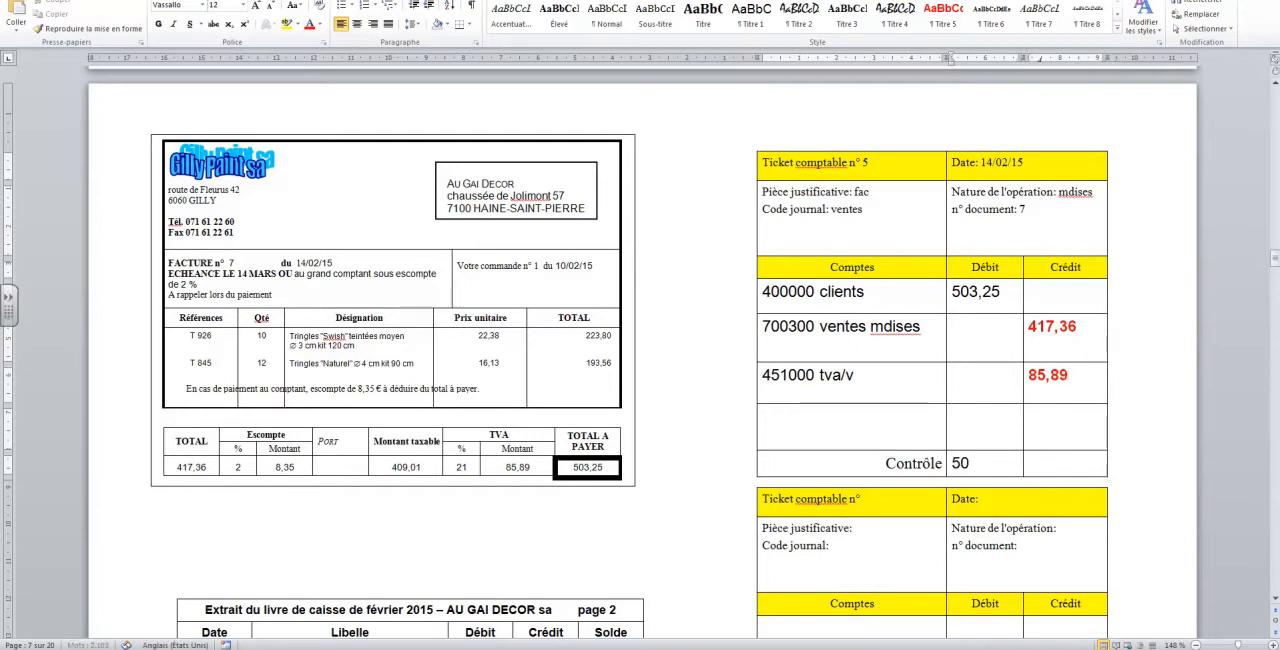
{"action": "type", "text": "3,25"}
{"action": "key", "text": "Tab"}
{"action": "type", "text": "503,25"}
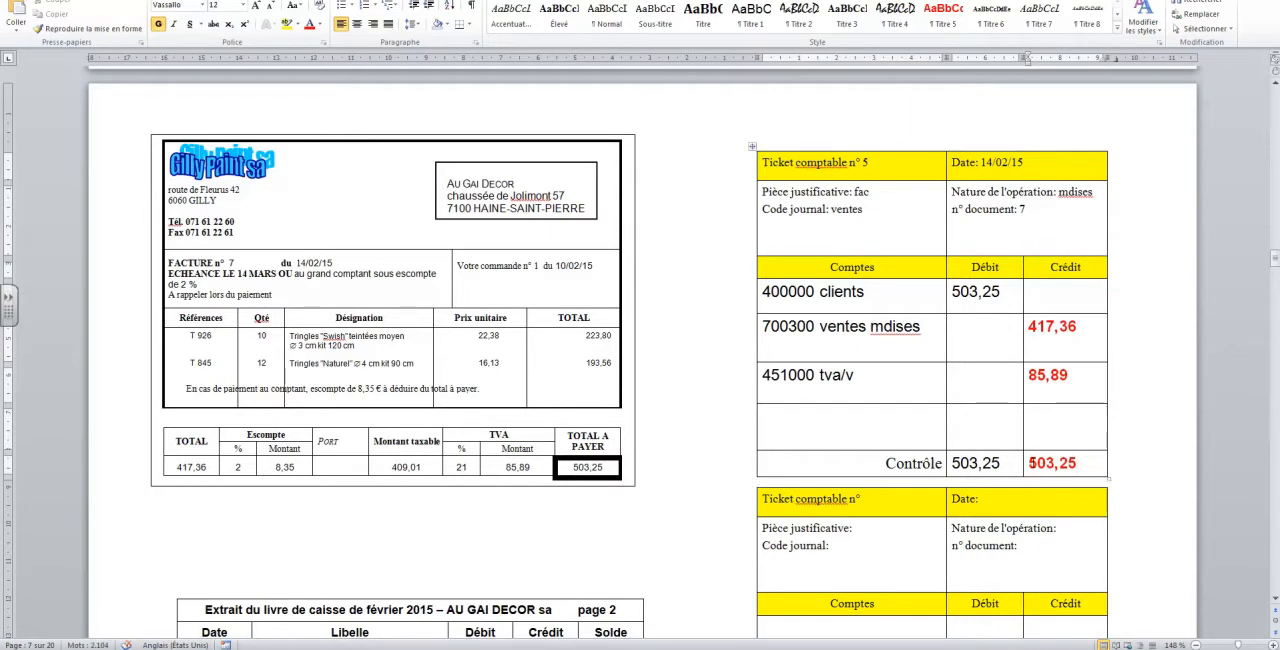
Compare the invoice's total and cash discount terms with the invoice 7 payment recorded in the cash book extract
{"action": "left_click", "coordinate": [616, 468]}
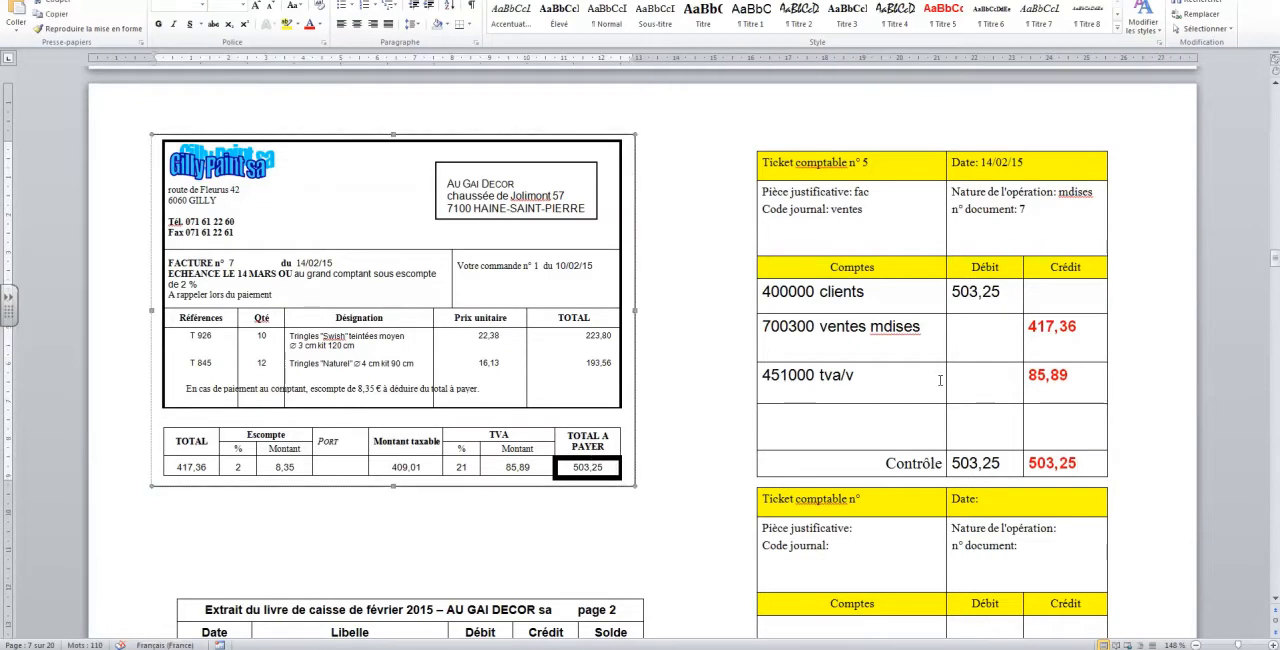
{"action": "scroll", "coordinate": [912, 391], "scroll_direction": "down", "scroll_amount": 2}
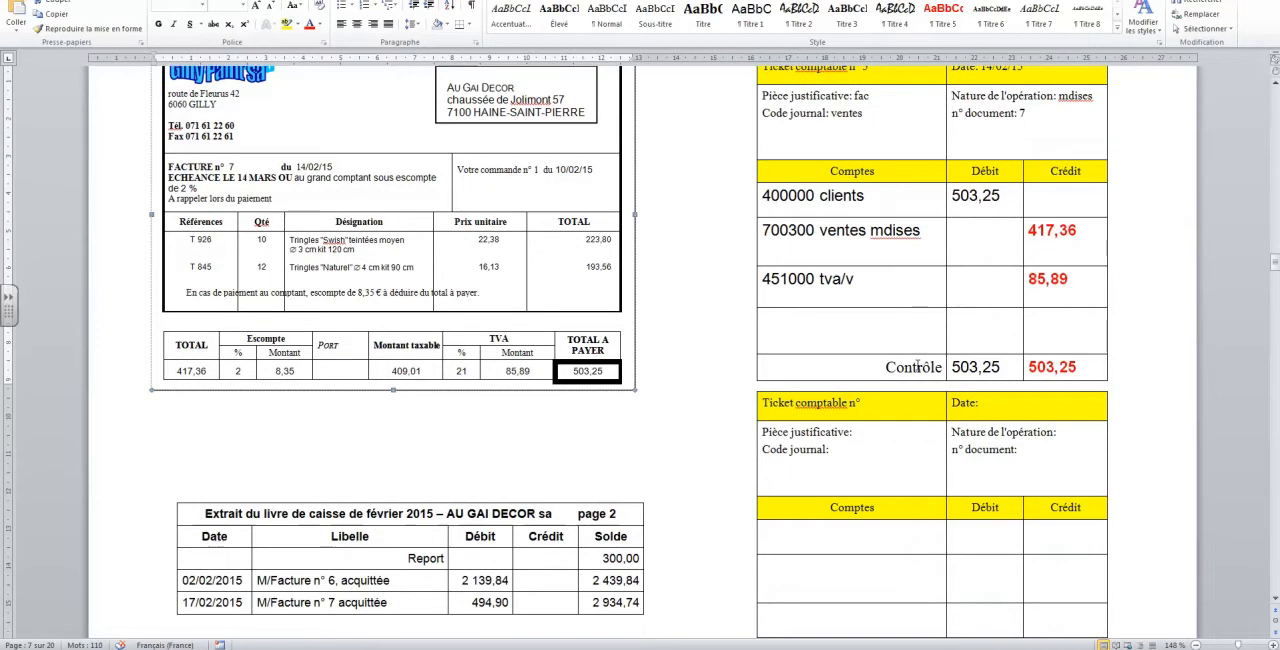
{"action": "scroll", "coordinate": [916, 368], "scroll_direction": "down", "scroll_amount": 2}
{"action": "scroll", "coordinate": [917, 365], "scroll_direction": "down", "scroll_amount": 1}
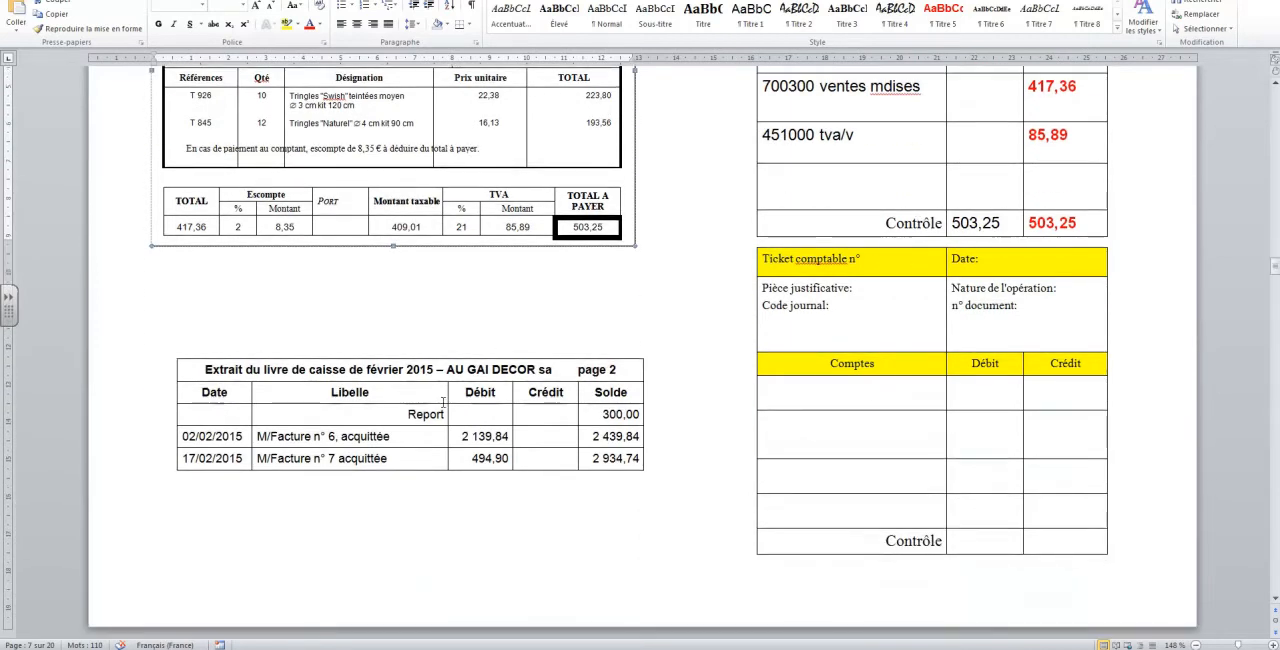
{"action": "scroll", "coordinate": [469, 464], "scroll_direction": "up", "scroll_amount": 1}
{"action": "scroll", "coordinate": [469, 464], "scroll_direction": "up", "scroll_amount": 1}
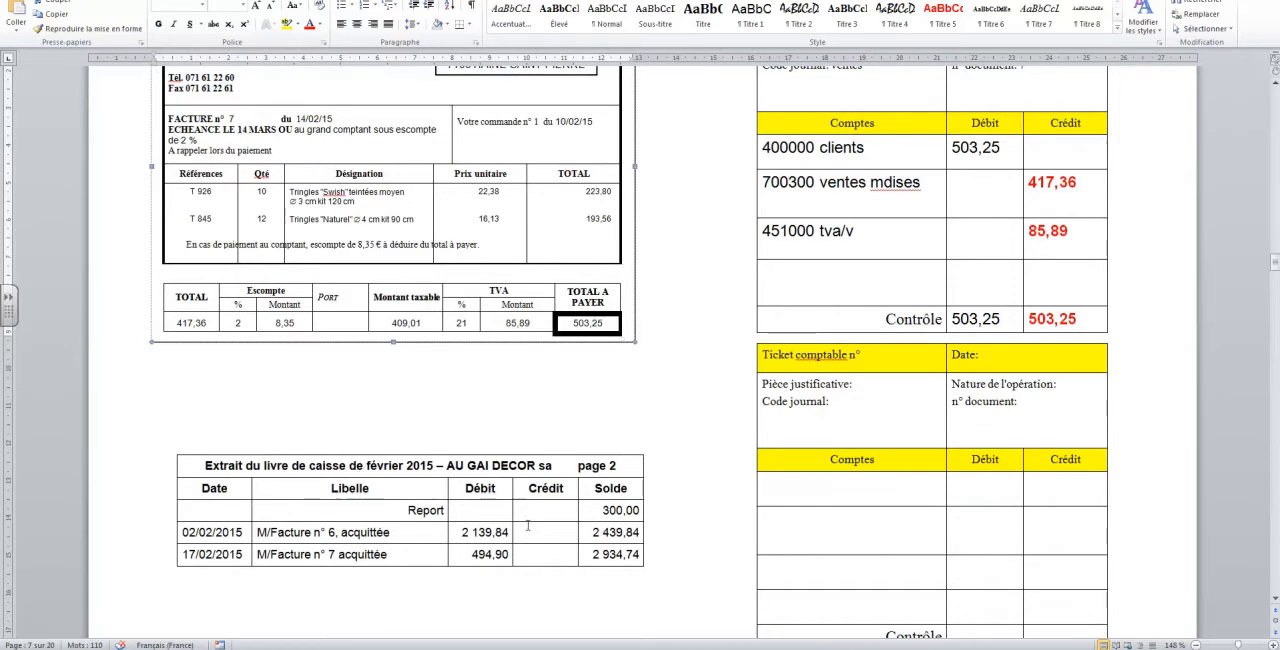
{"action": "left_click", "coordinate": [407, 466]}
{"action": "scroll", "coordinate": [407, 470], "scroll_direction": "down", "scroll_amount": 1}
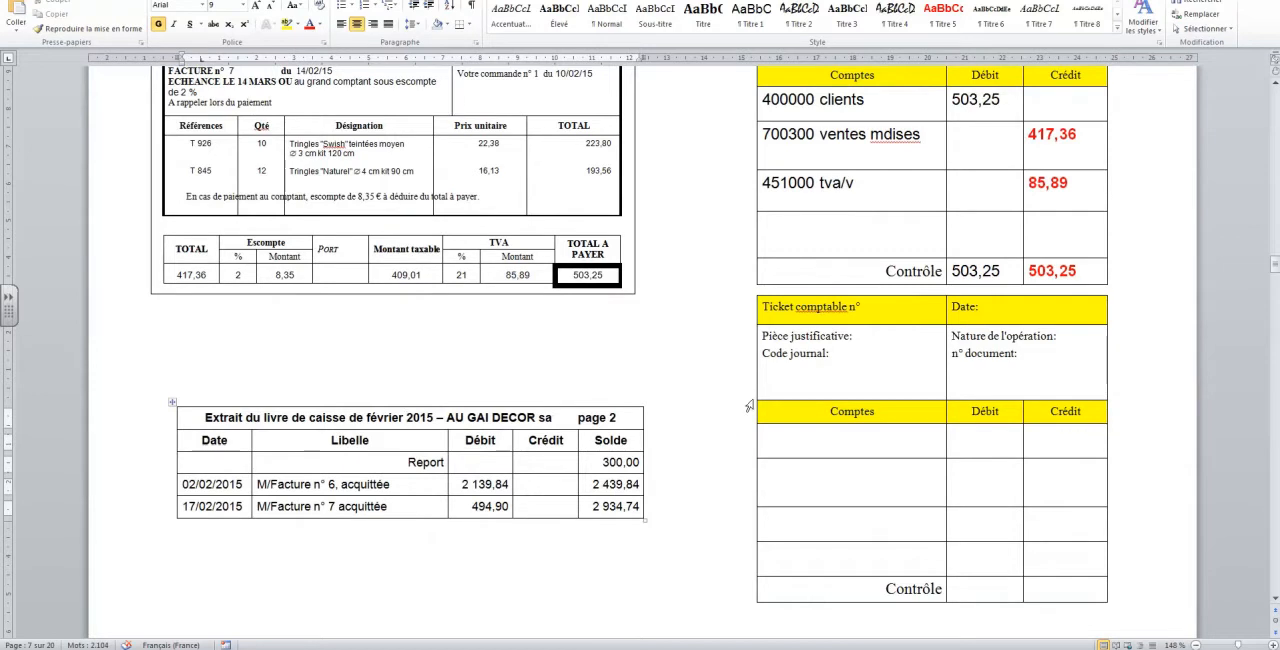
Number the second accounting ticket 6 and date it 17/02/15
{"action": "left_click", "coordinate": [879, 309]}
{"action": "scroll", "coordinate": [879, 309], "scroll_direction": "up", "scroll_amount": 3}
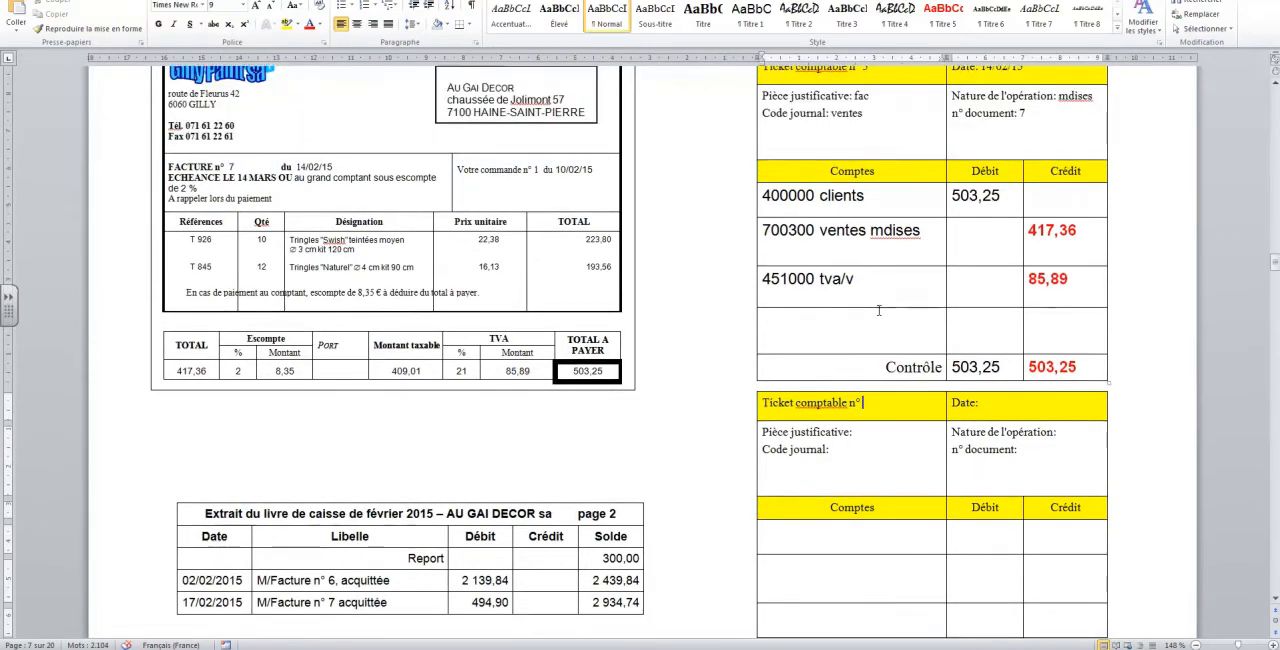
{"action": "scroll", "coordinate": [879, 309], "scroll_direction": "down", "scroll_amount": 2}
{"action": "type", "text": "6"}
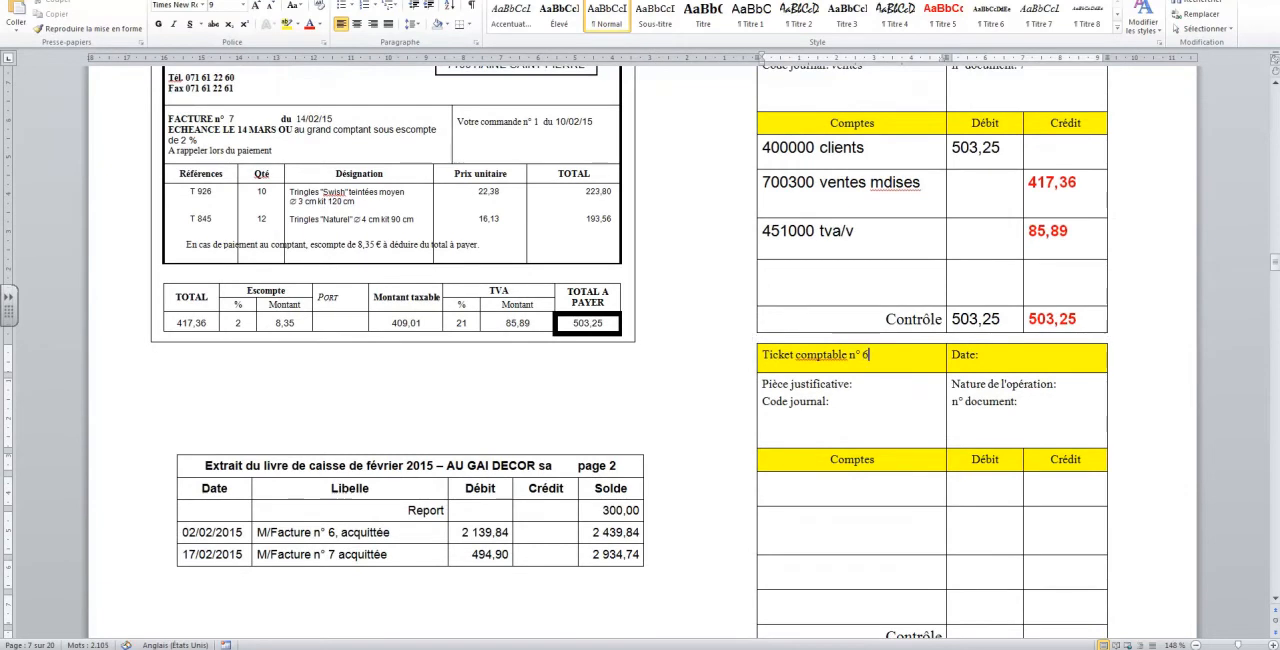
{"action": "left_click", "coordinate": [1021, 349]}
{"action": "type", "text": "17/02/15"}
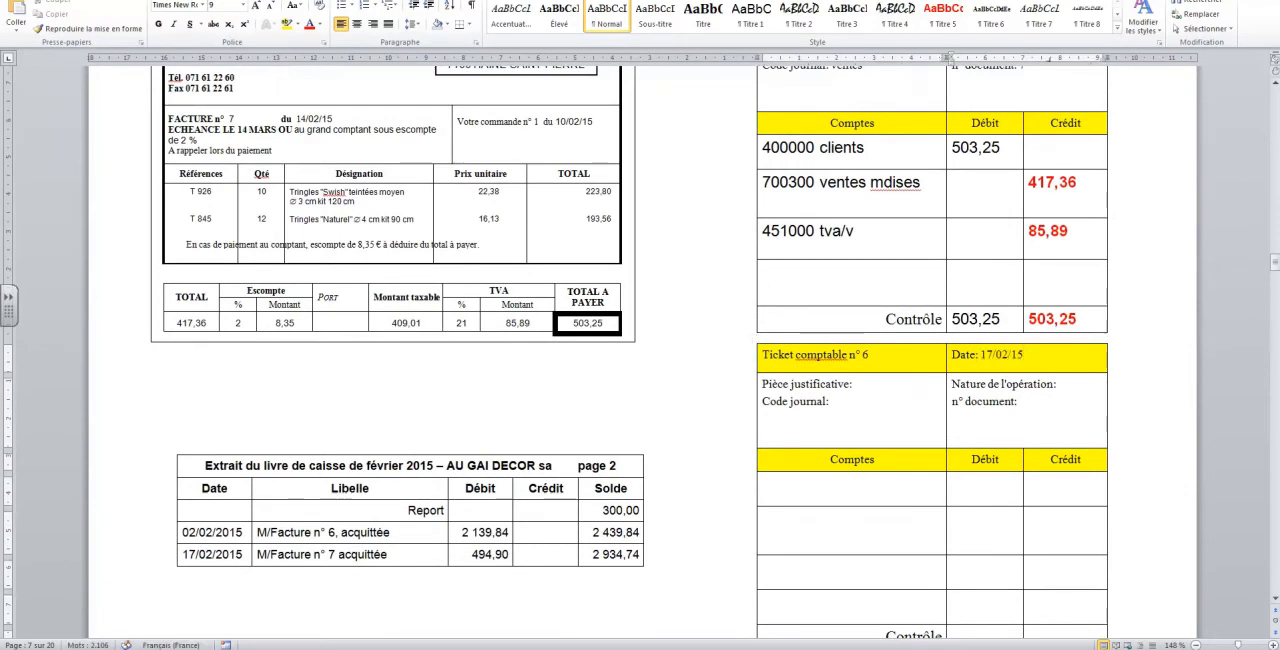
Fill in ticket 6's supporting document as "livre de caisse" and its journal code as "cai"
{"action": "left_click", "coordinate": [870, 382]}
{"action": "type", "text": "livre de"}
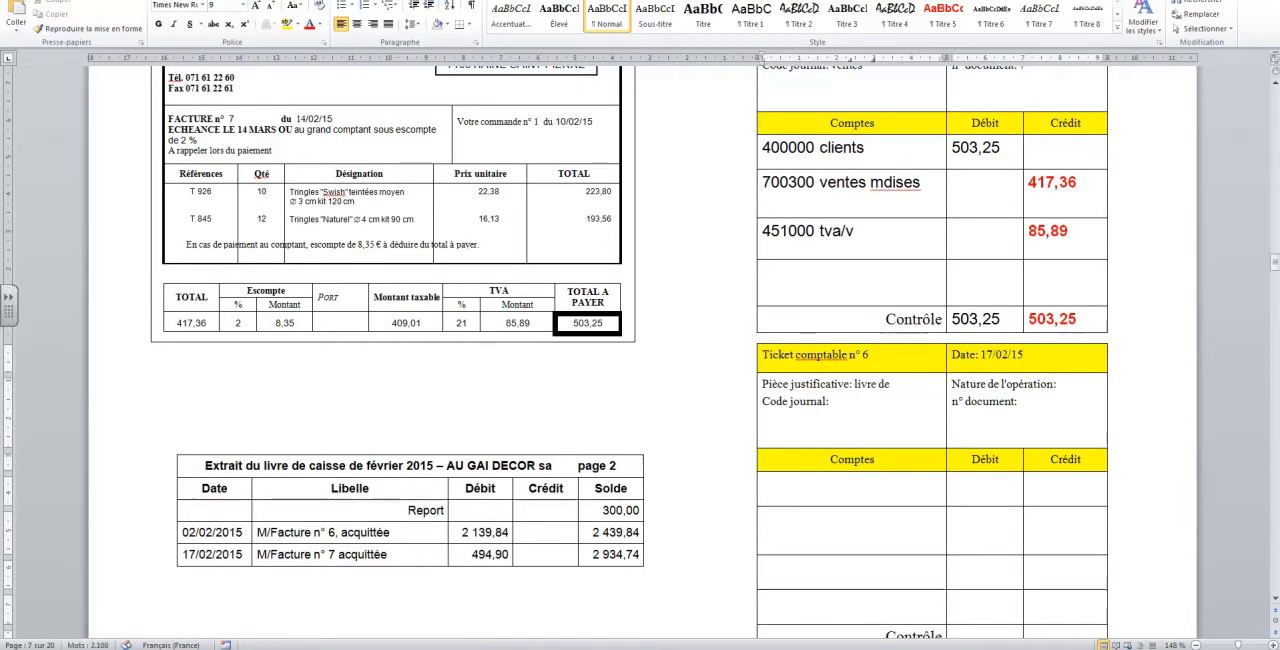
{"action": "type", "text": " cia"}
{"action": "key", "text": "BackSpace"}
{"action": "key", "text": "BackSpace"}
{"action": "type", "text": "aisse"}
{"action": "left_click", "coordinate": [832, 399]}
{"action": "type", "text": "cai"}
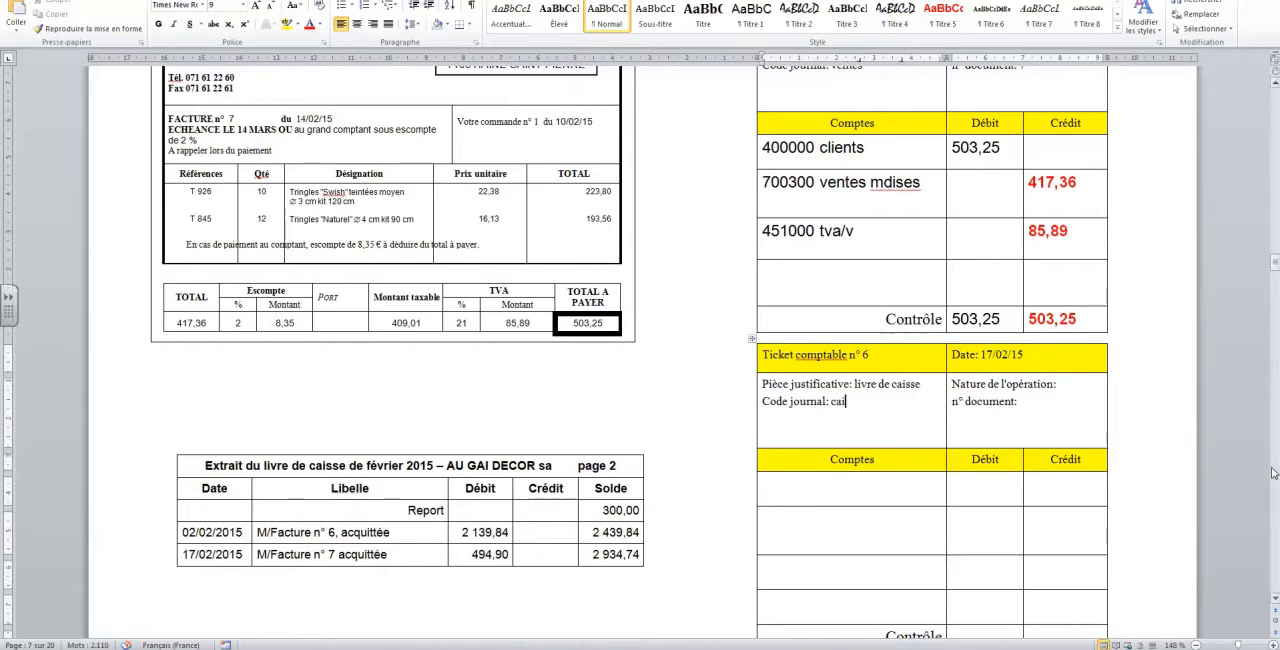
Enter "paiement client" as the nature of the operation and 2 as the document number on ticket 6
{"action": "left_click", "coordinate": [1090, 385]}
{"action": "type", "text": "paiemen"}
{"action": "type", "text": "t client"}
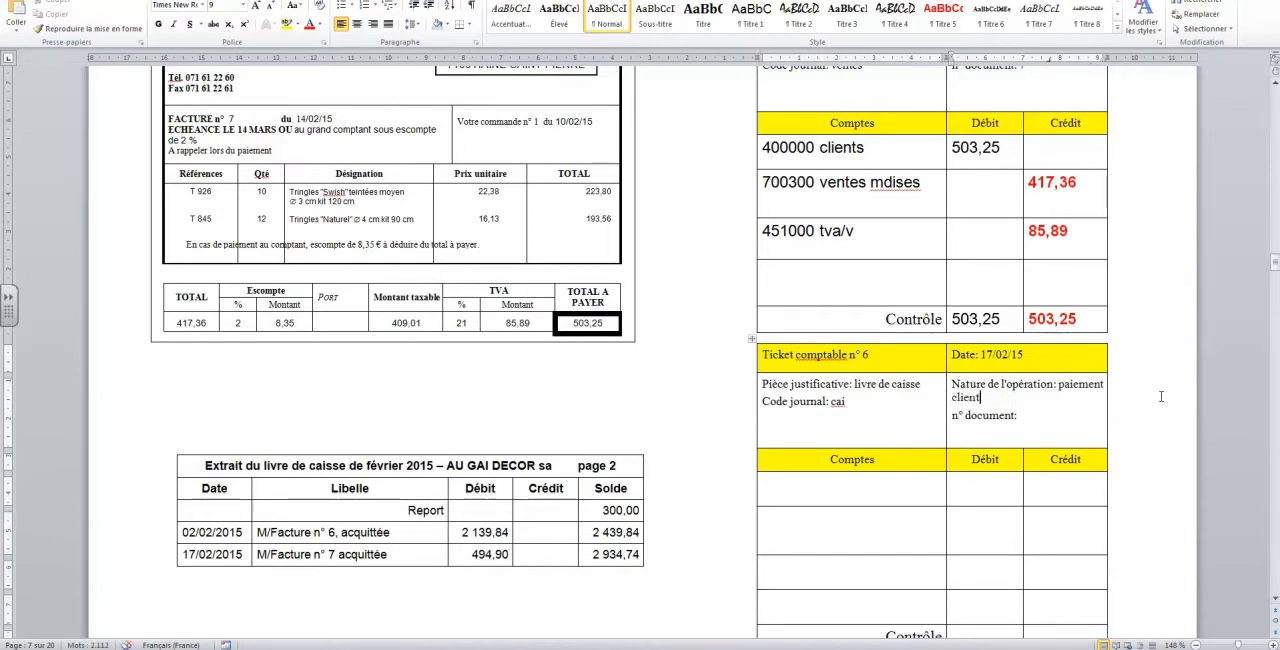
{"action": "left_click", "coordinate": [1047, 420]}
{"action": "type", "text": "2"}
Record account "570000 caisse" in ticket 6's first account row with a debit of 494,90
{"action": "left_click", "coordinate": [890, 493]}
{"action": "scroll", "coordinate": [890, 493], "scroll_direction": "down", "scroll_amount": 2}
{"action": "type", "text": "57"}
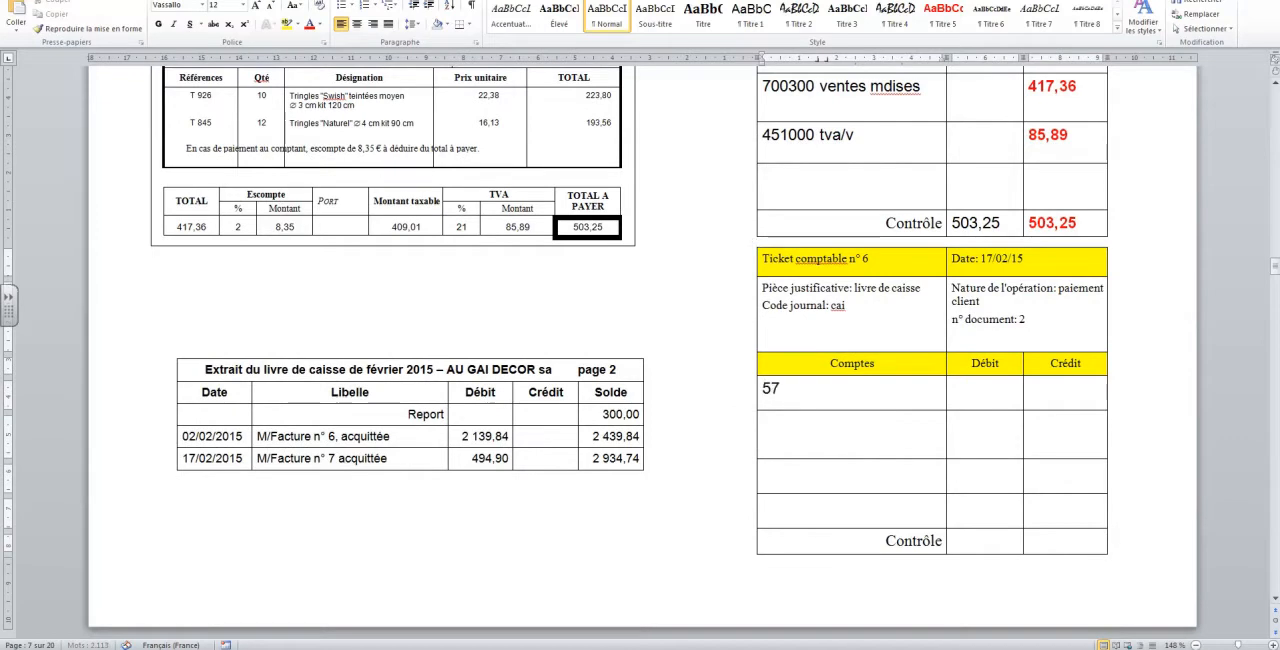
{"action": "type", "text": "0000 caisse"}
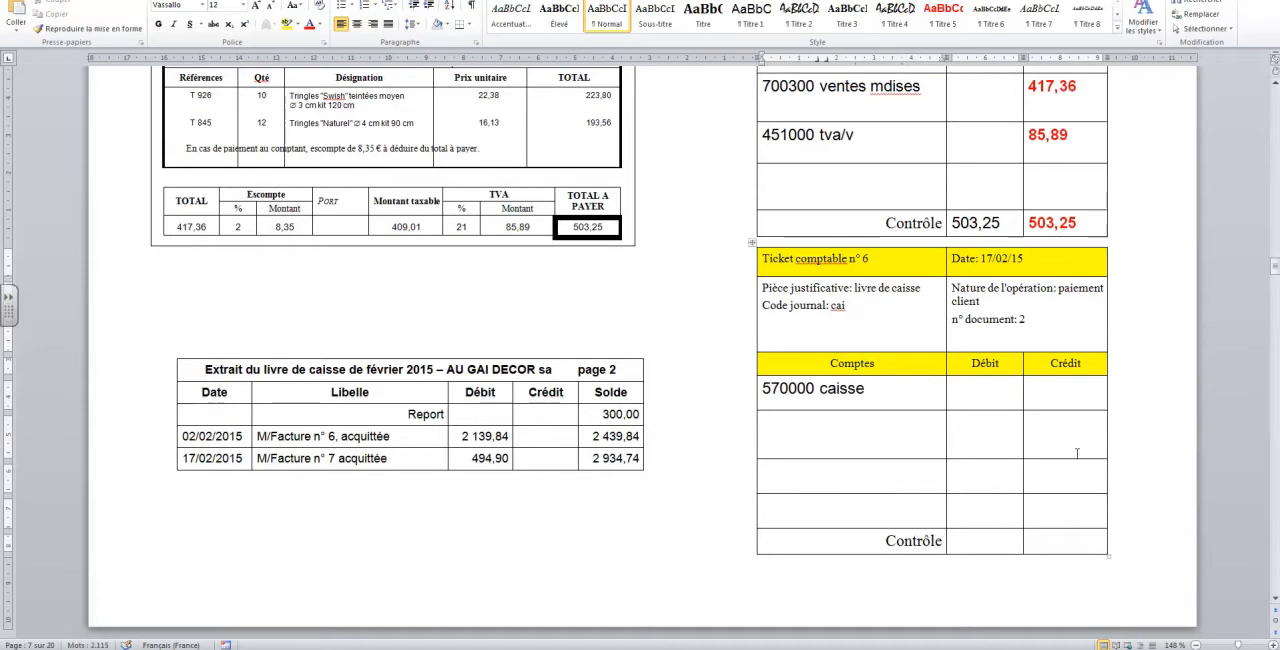
{"action": "left_click", "coordinate": [998, 394]}
{"action": "type", "text": "494,90"}
Record account "400000 clients" in ticket 6's second account row with a credit of 503,25, matching the customer debit on ticket 5
{"action": "left_click", "coordinate": [803, 429]}
{"action": "type", "text": "400000"}
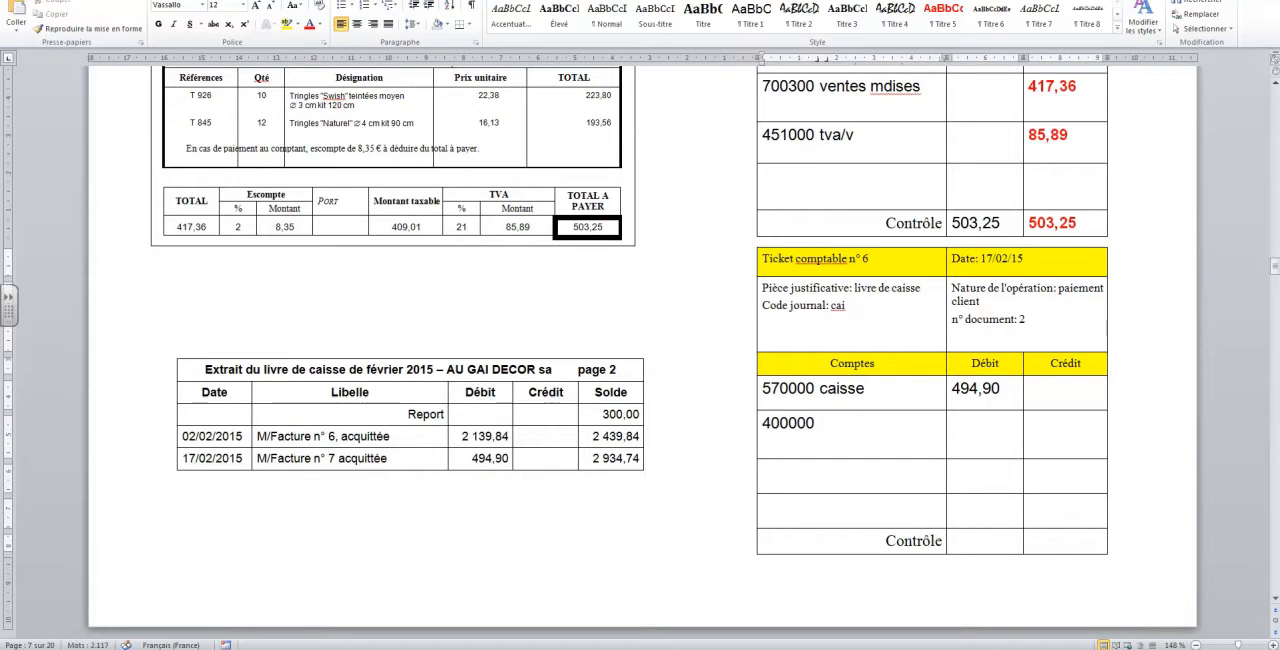
{"action": "type", "text": " clients"}
{"action": "scroll", "coordinate": [860, 90], "scroll_direction": "up", "scroll_amount": 1}
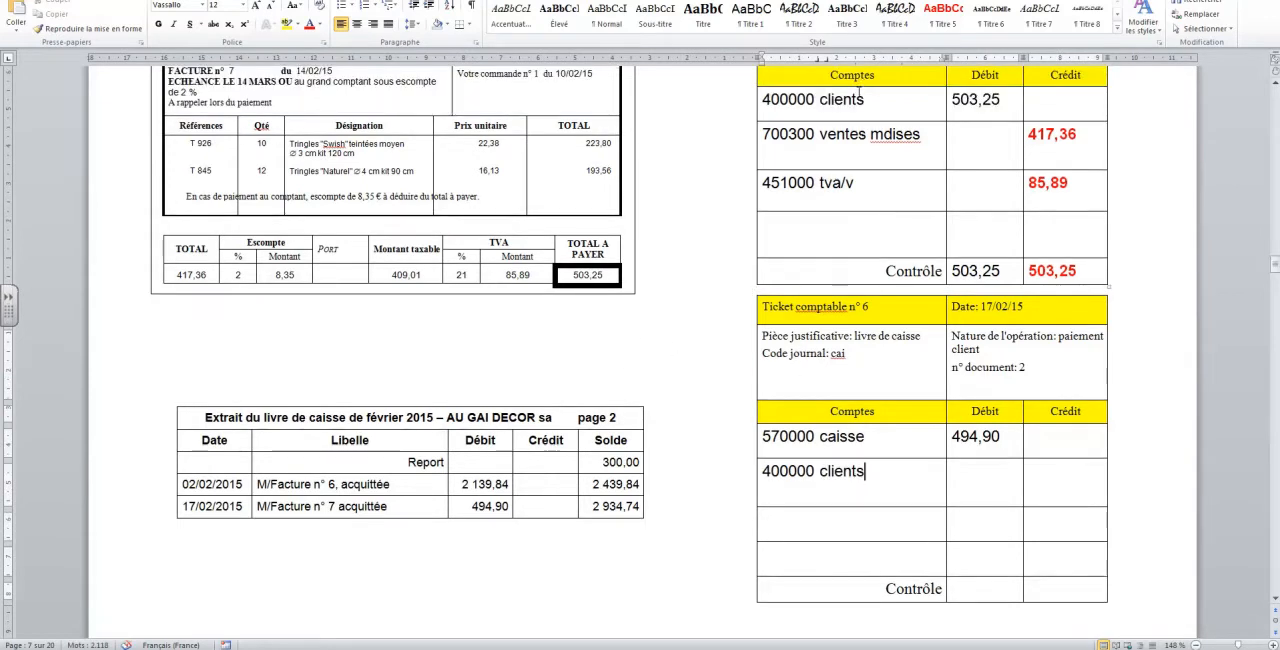
{"action": "left_click_drag", "start_coordinate": [1005, 98], "coordinate": [950, 100]}
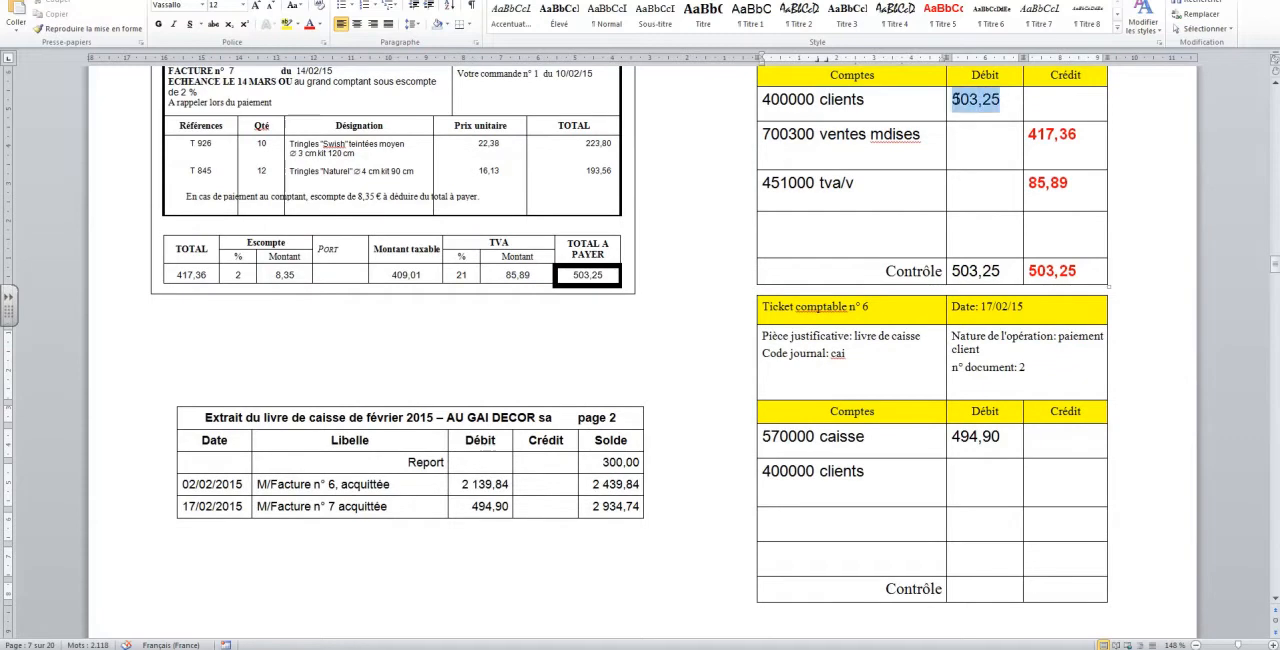
{"action": "left_click", "coordinate": [1047, 483]}
{"action": "type", "text": "503,25"}
Record account "653000 charges escompte" in ticket 6's third account row with a debit of 8,35, making the row tall enough for both text lines
{"action": "left_click", "coordinate": [855, 521]}
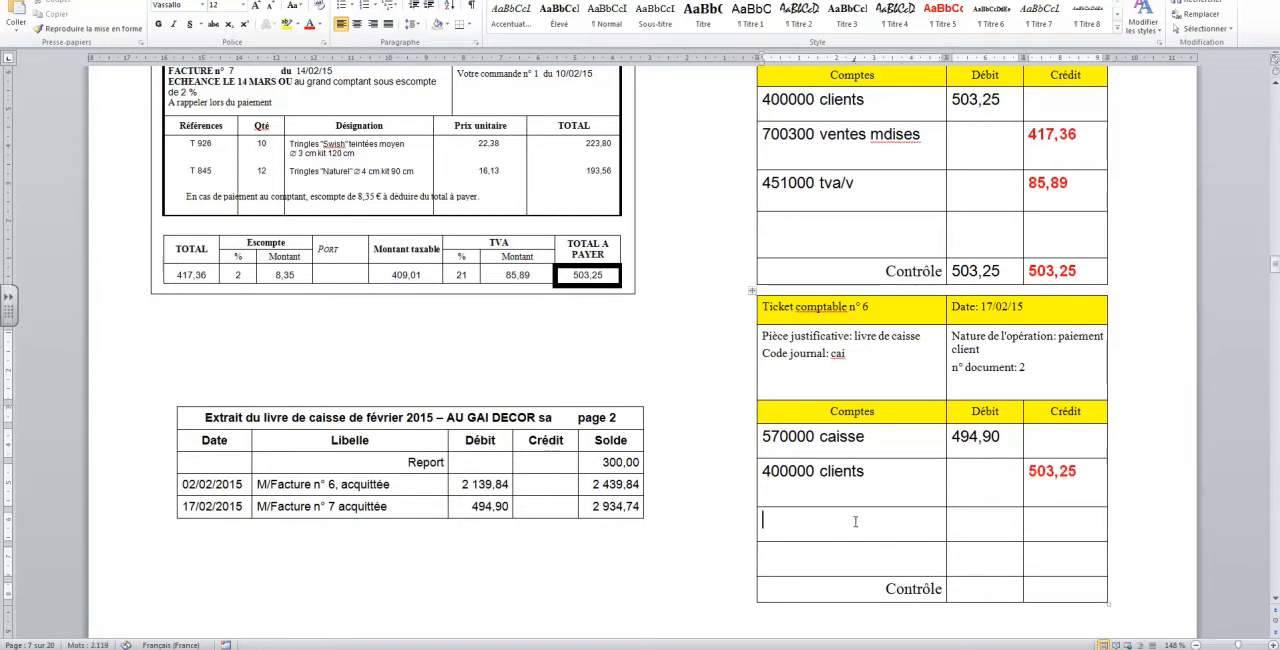
{"action": "type", "text": "653000 c"}
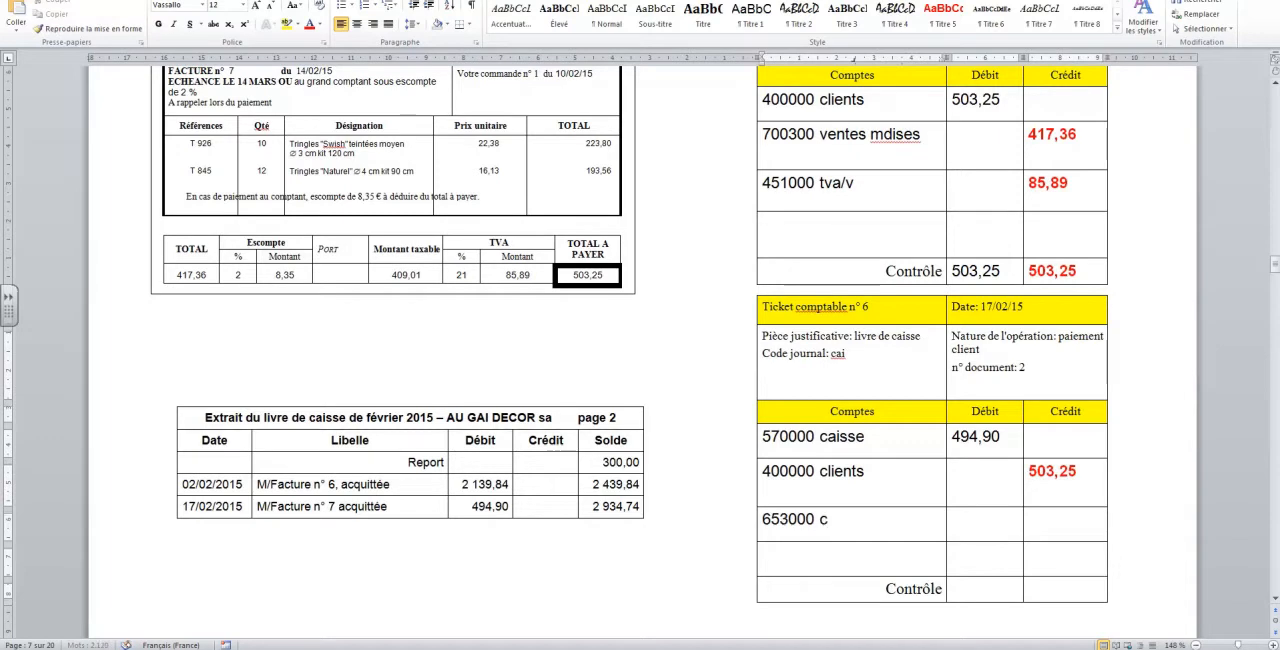
{"action": "type", "text": "harges escompte"}
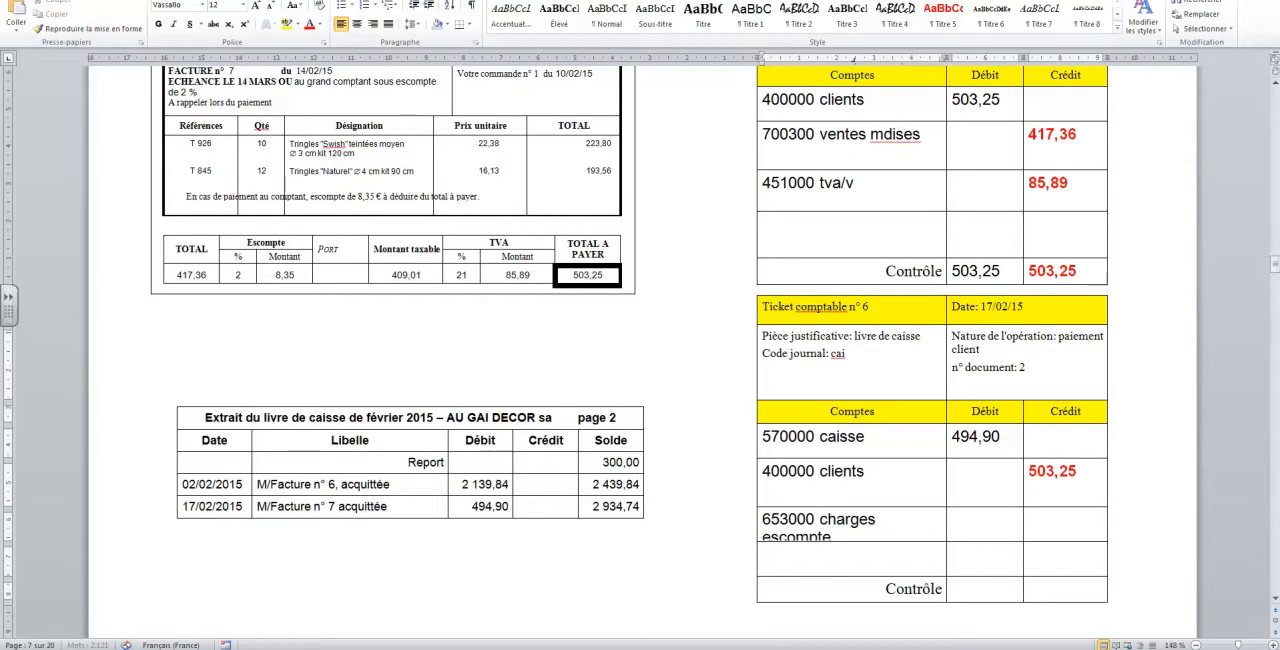
{"action": "left_click_drag", "start_coordinate": [882, 542], "coordinate": [882, 549]}
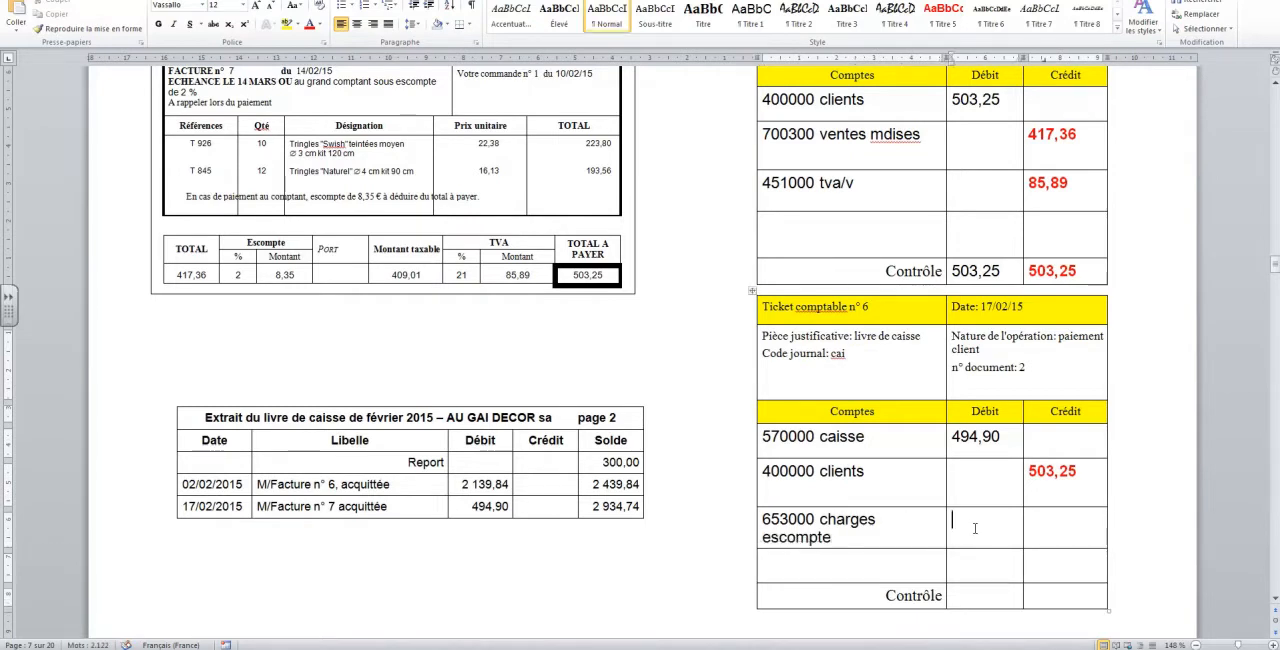
{"action": "type", "text": "8,35"}
Fill in ticket 6's Contrôle row with 503,25 as both the debit and the credit total
{"action": "scroll", "coordinate": [950, 500], "scroll_direction": "down", "scroll_amount": 1}
{"action": "left_click", "coordinate": [976, 545]}
{"action": "type", "text": "503,25"}
{"action": "left_click", "coordinate": [1043, 549]}
{"action": "type", "text": "503,252"}
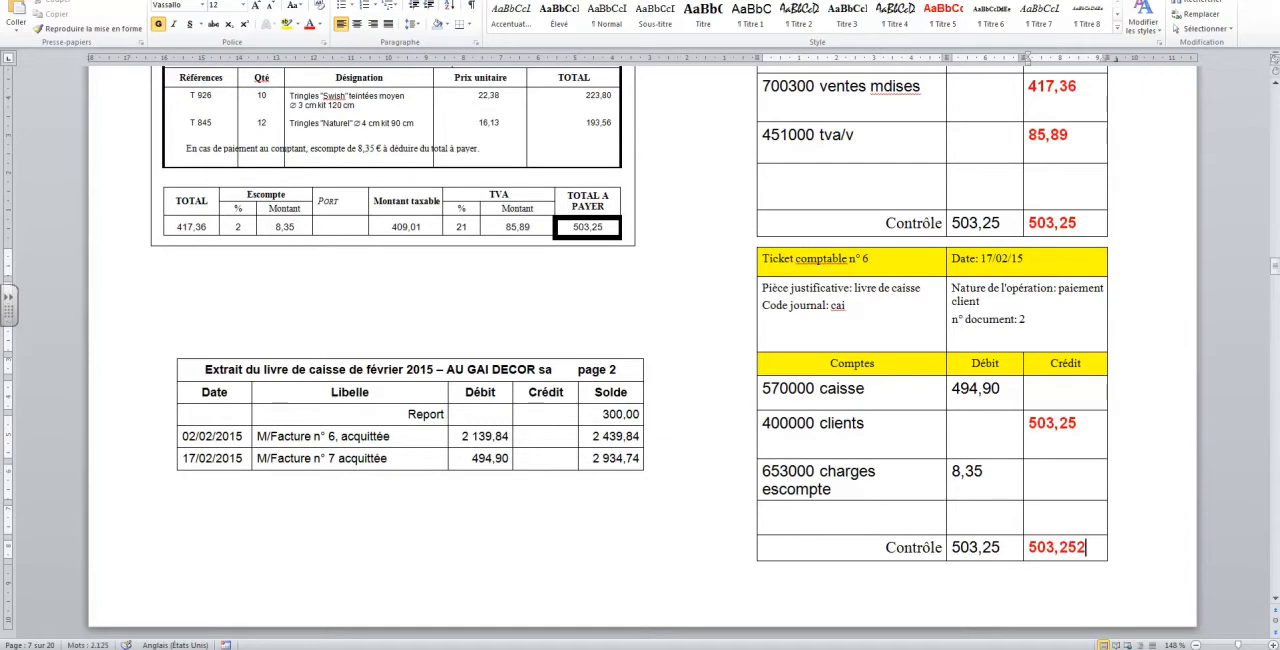
{"action": "key", "text": "BackSpace"}
Review invoice 7's due date and cash discount terms against the discount charge account on ticket 6
{"action": "scroll", "coordinate": [915, 484], "scroll_direction": "up", "scroll_amount": 3}
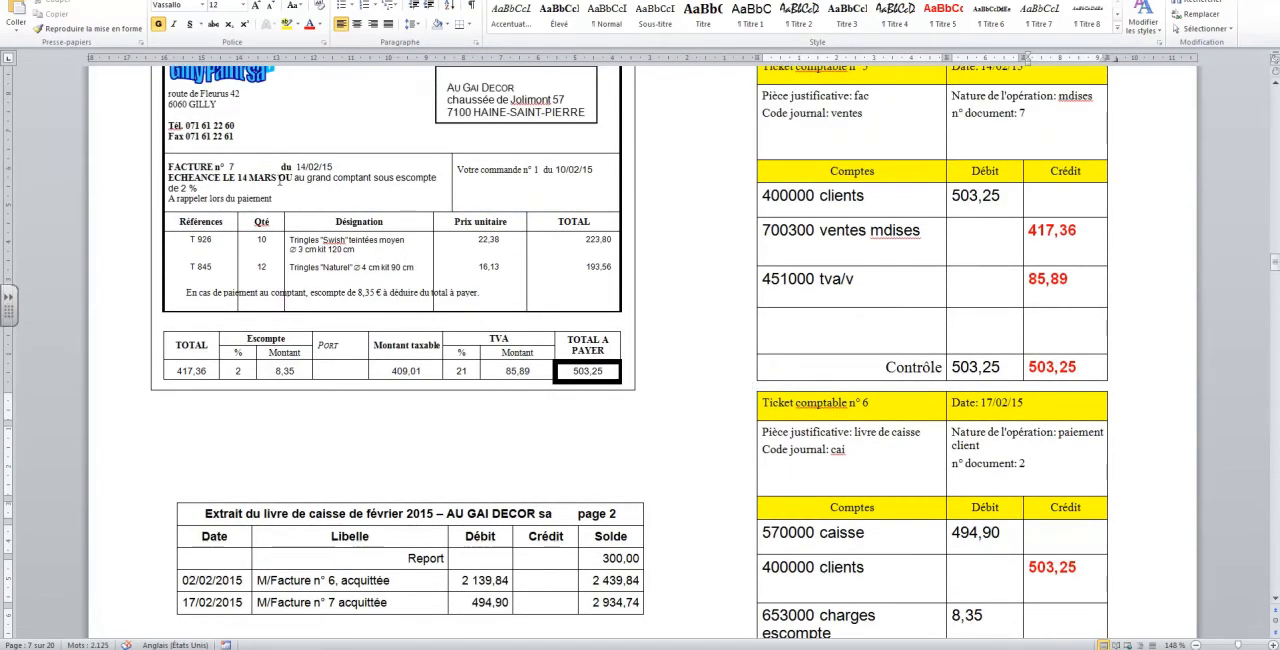
{"action": "double_click", "coordinate": [284, 178]}
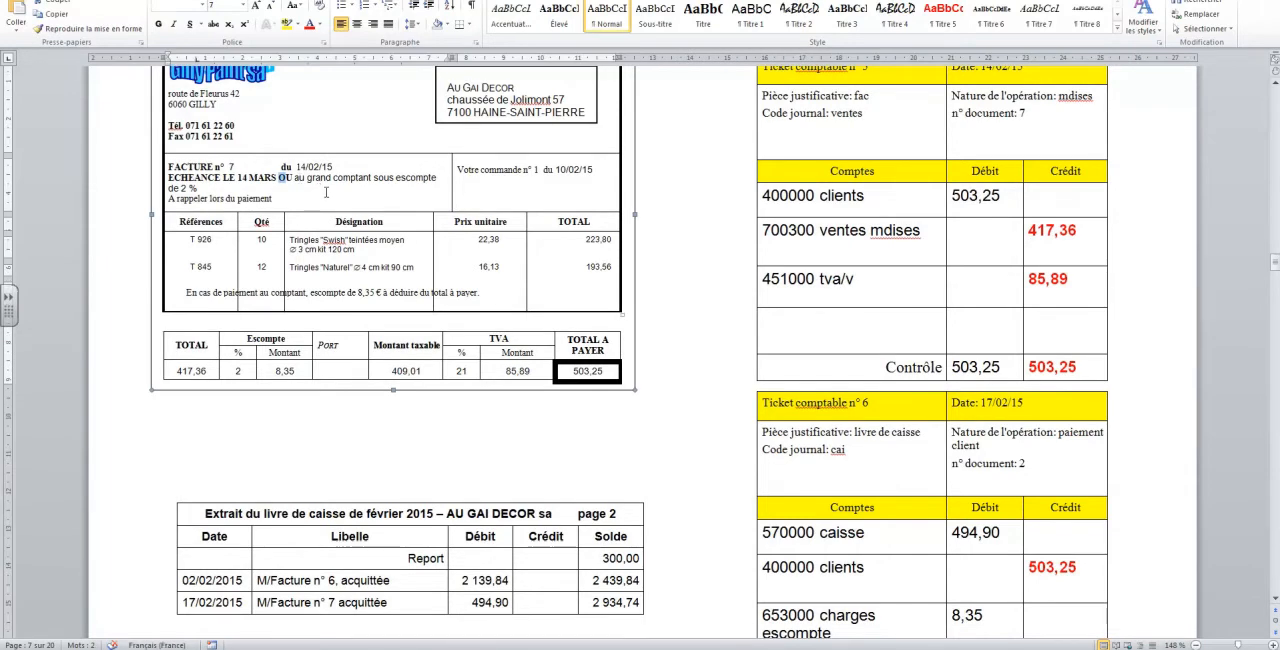
{"action": "scroll", "coordinate": [325, 193], "scroll_direction": "down", "scroll_amount": 2}
{"action": "scroll", "coordinate": [789, 210], "scroll_direction": "up", "scroll_amount": 2}
{"action": "scroll", "coordinate": [891, 256], "scroll_direction": "down", "scroll_amount": 3}
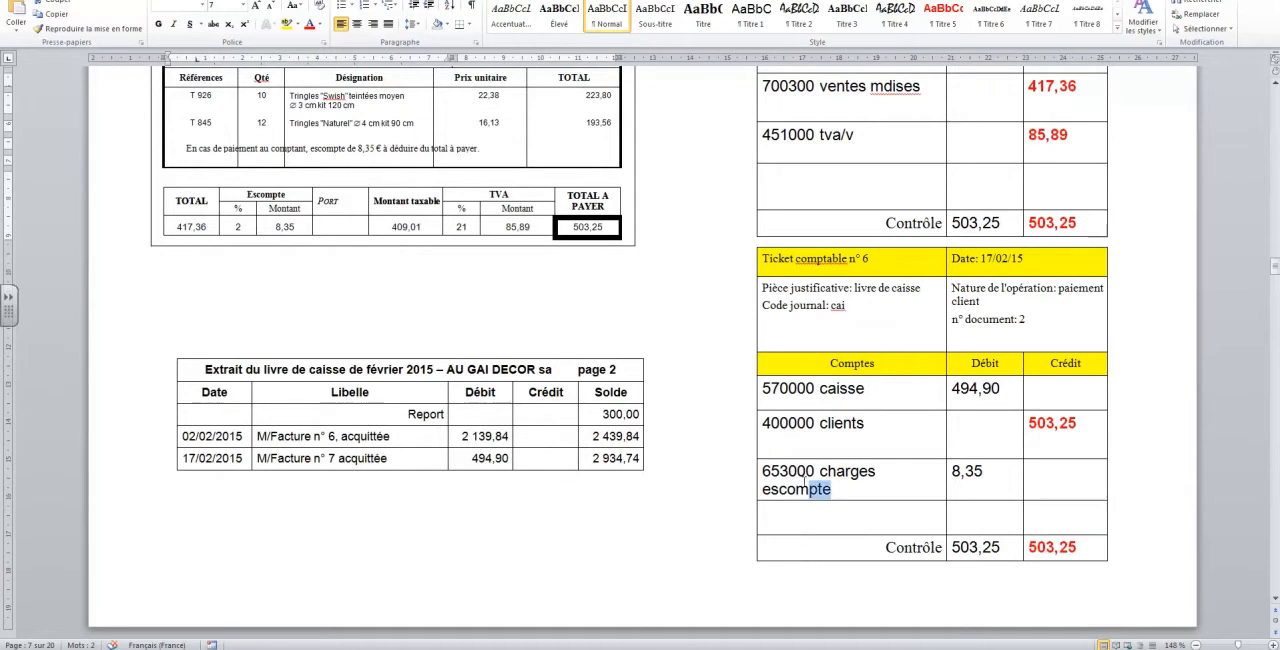
{"action": "triple_click", "coordinate": [776, 478]}
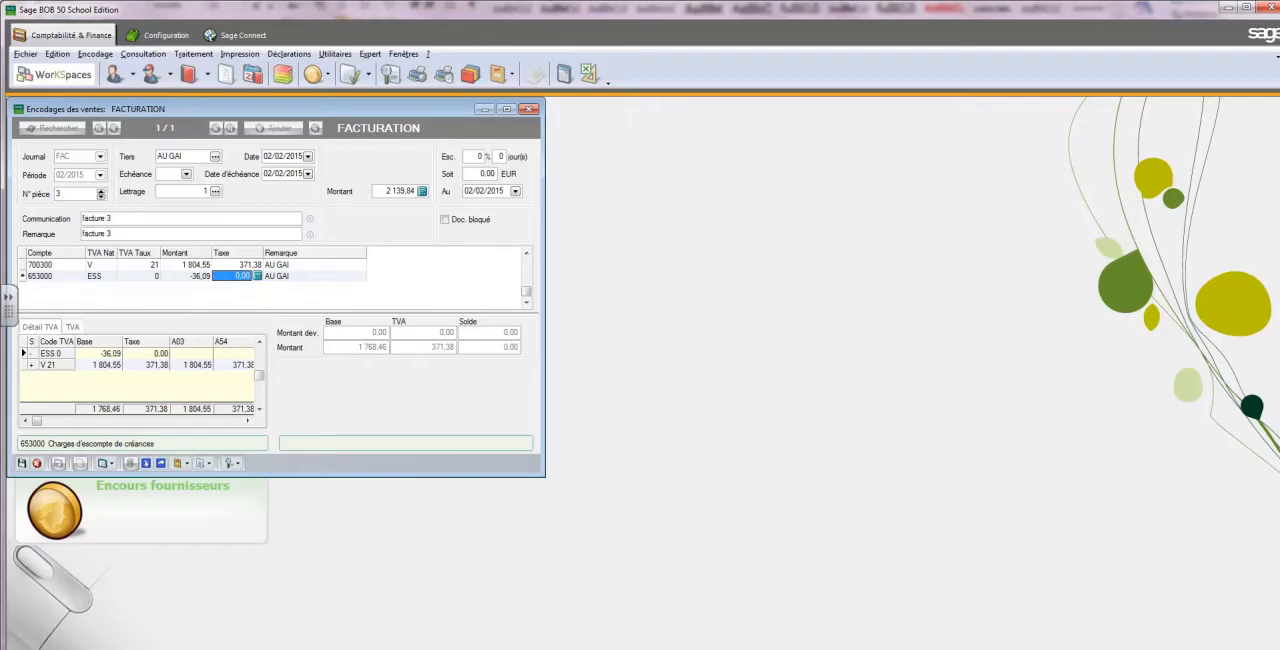
Switch to Sage BOB 50, abandon the pending changes to the open sales entry, and reopen the individual sales entries
{"action": "left_click", "coordinate": [528, 108]}
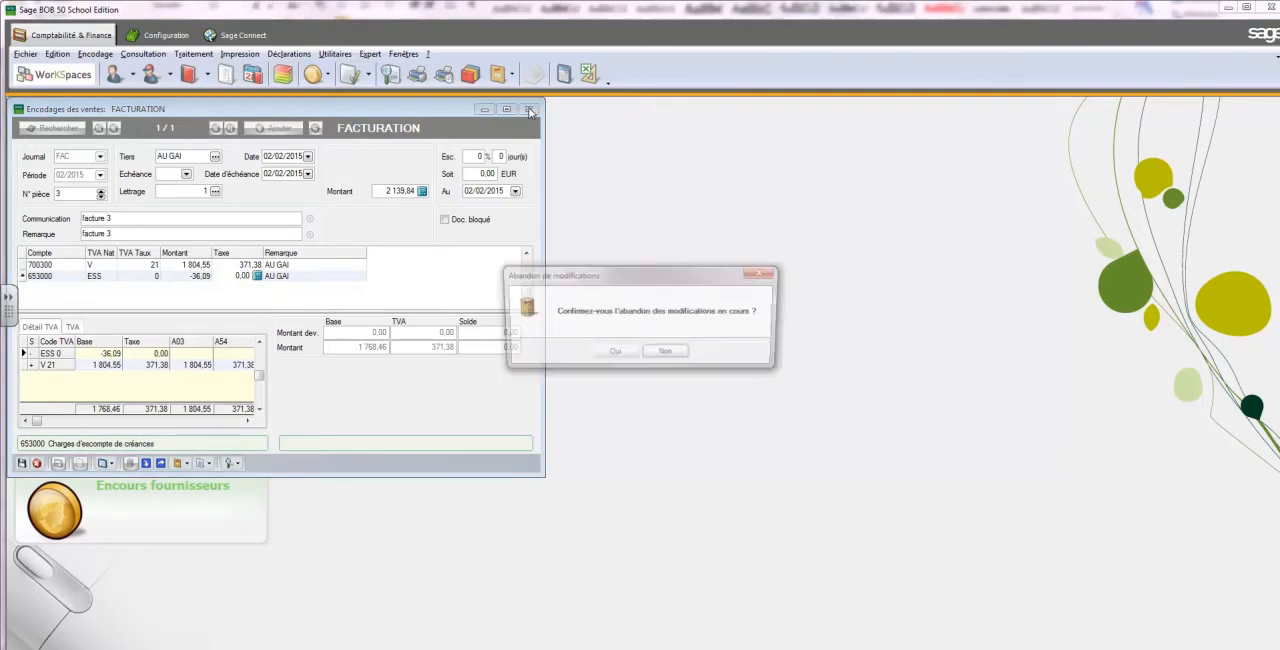
{"action": "left_click", "coordinate": [615, 350]}
{"action": "left_click", "coordinate": [96, 54]}
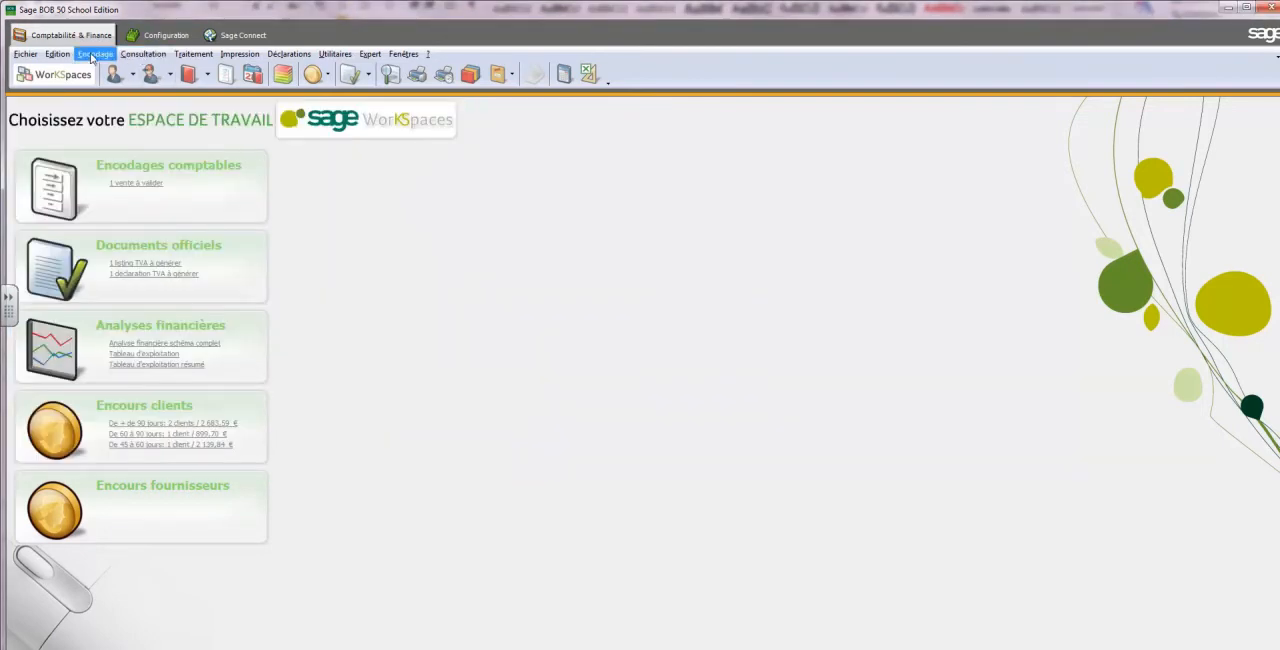
{"action": "mouse_move", "coordinate": [130, 98]}
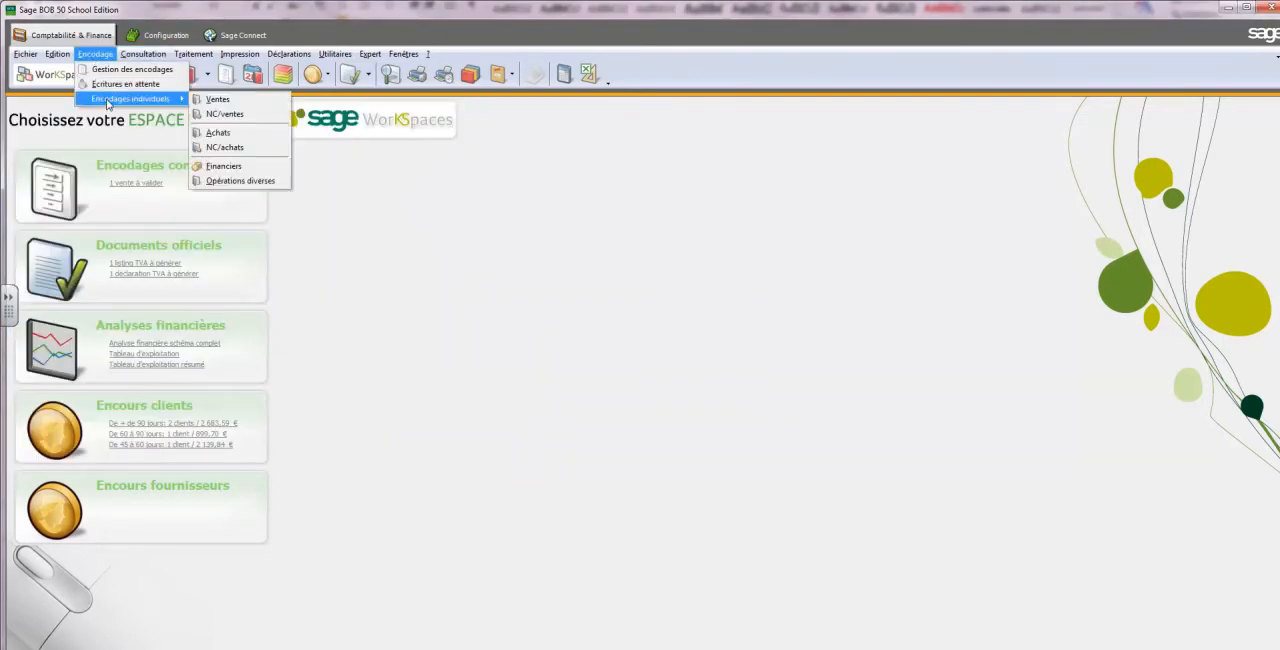
{"action": "left_click", "coordinate": [240, 97]}
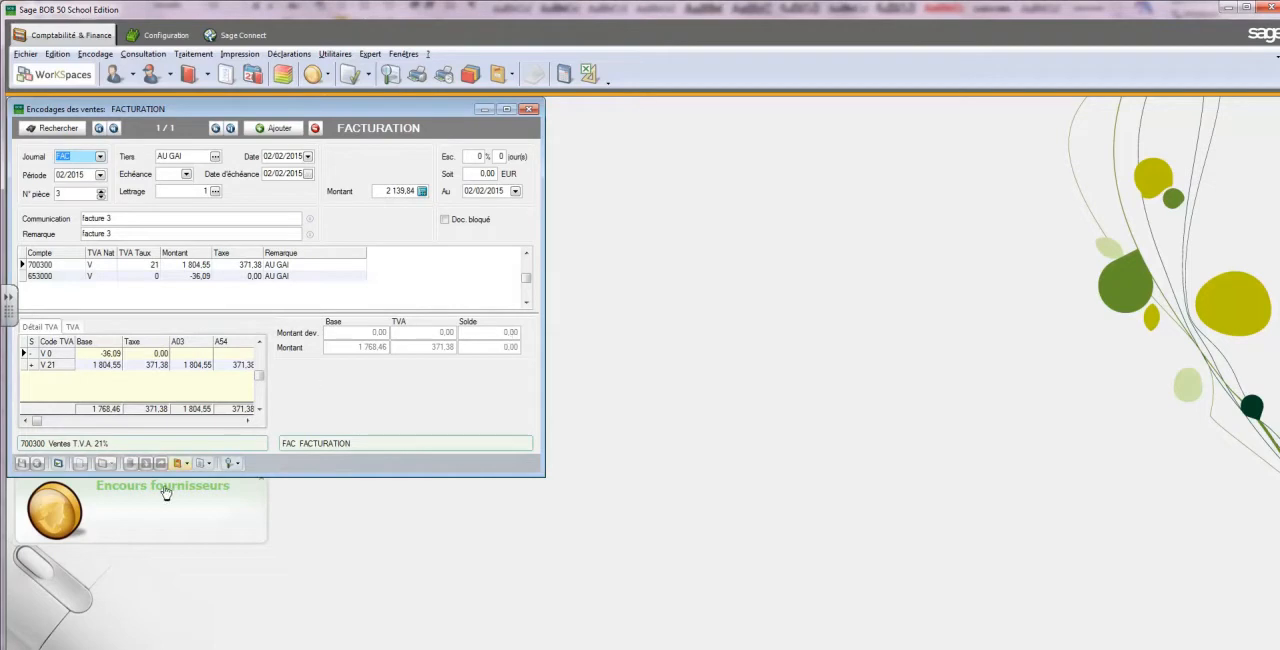
Validate the sales documents of period 02/2015 in the FAC journal
{"action": "left_click", "coordinate": [58, 464]}
{"action": "left_click", "coordinate": [600, 358]}
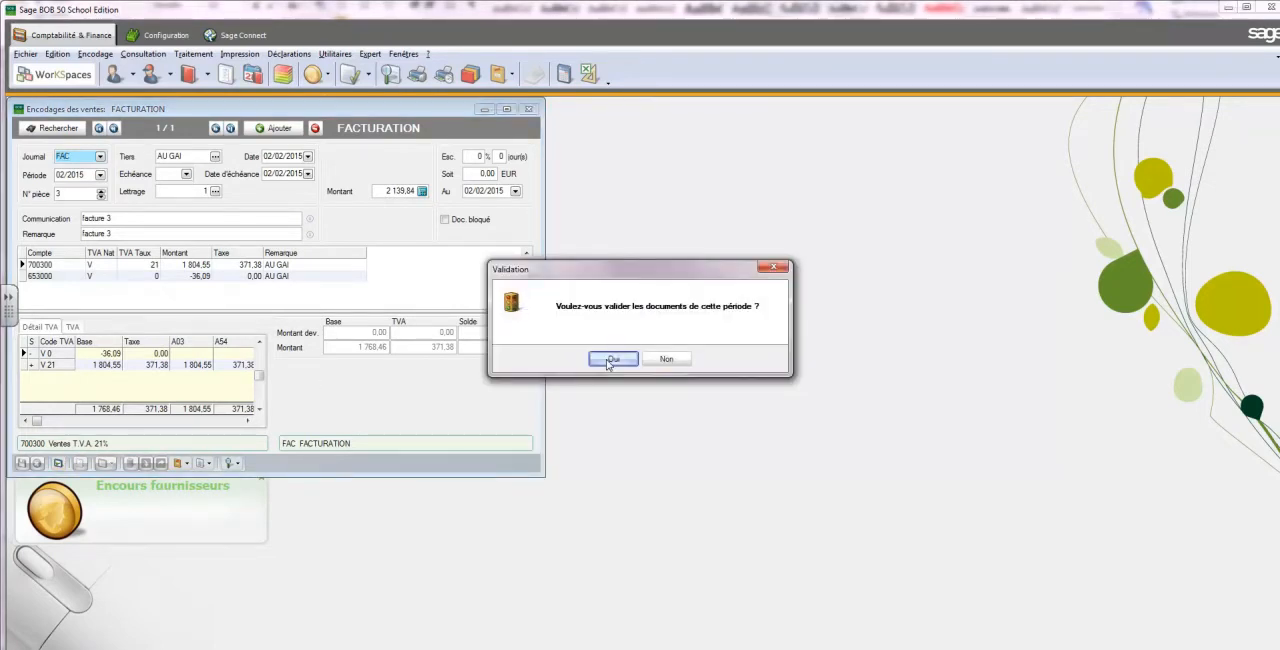
{"action": "key", "text": "Return"}
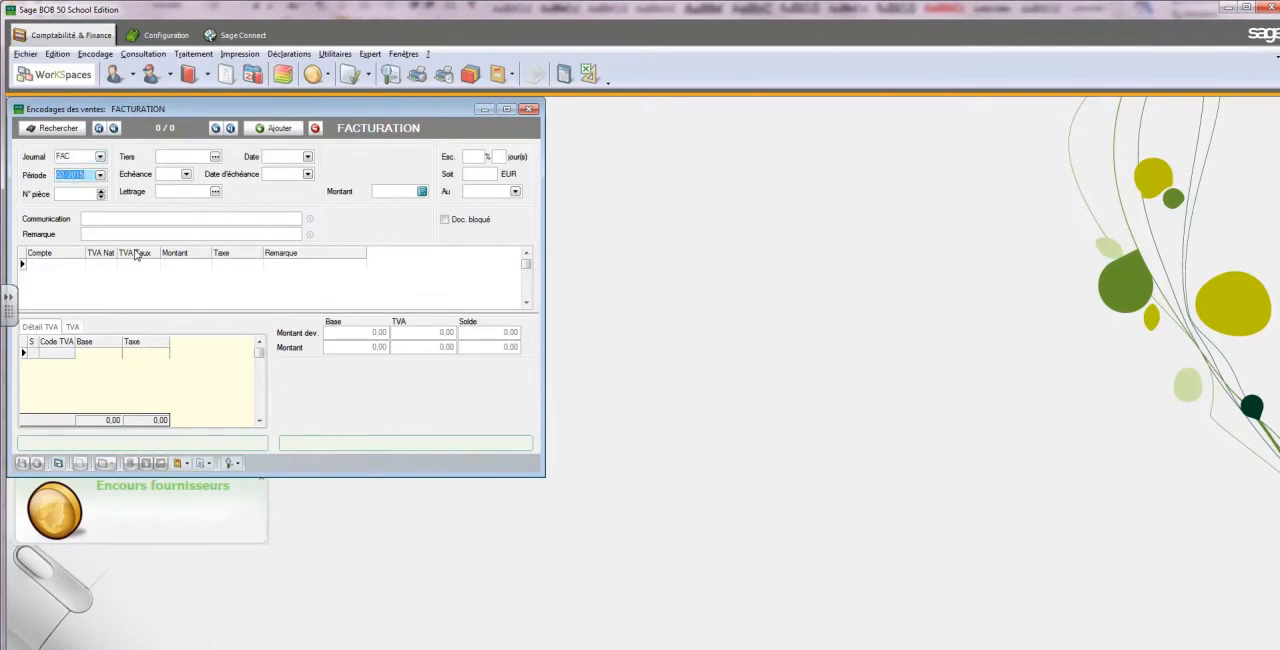
Start a new sales entry in journal FAC for period 02/2015 with AU GAI DECOR as the customer
{"action": "key", "text": "Return"}
{"action": "key", "text": "Return"}
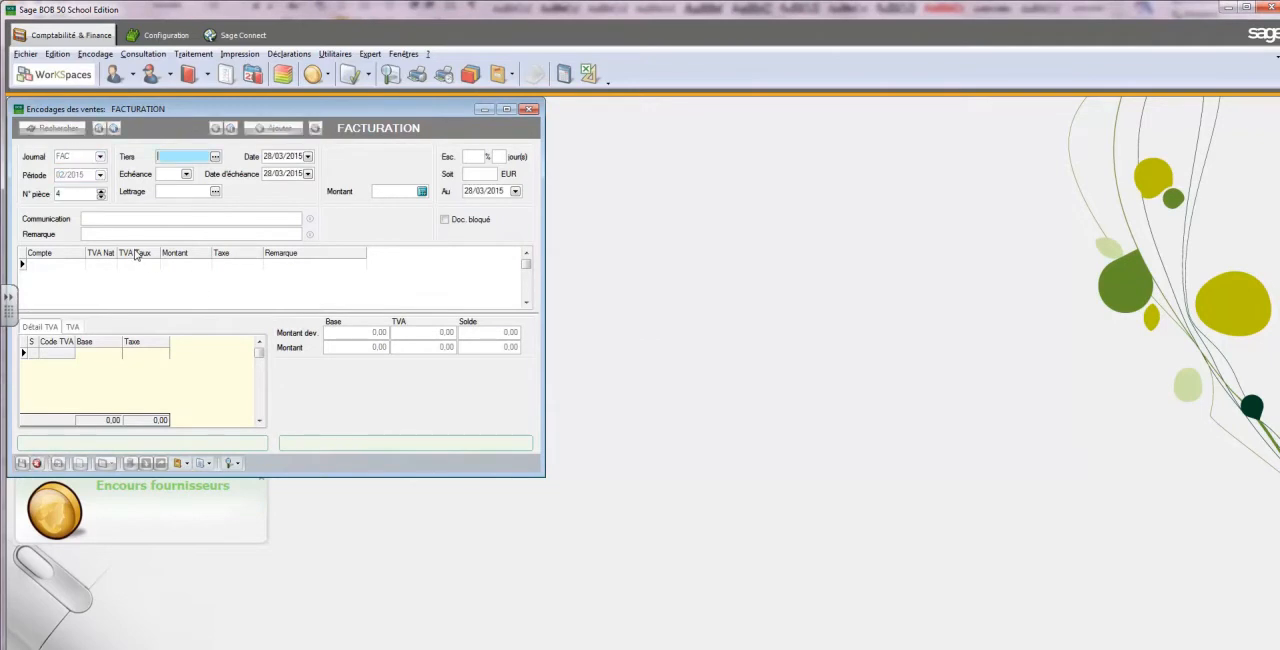
{"action": "left_click", "coordinate": [215, 157]}
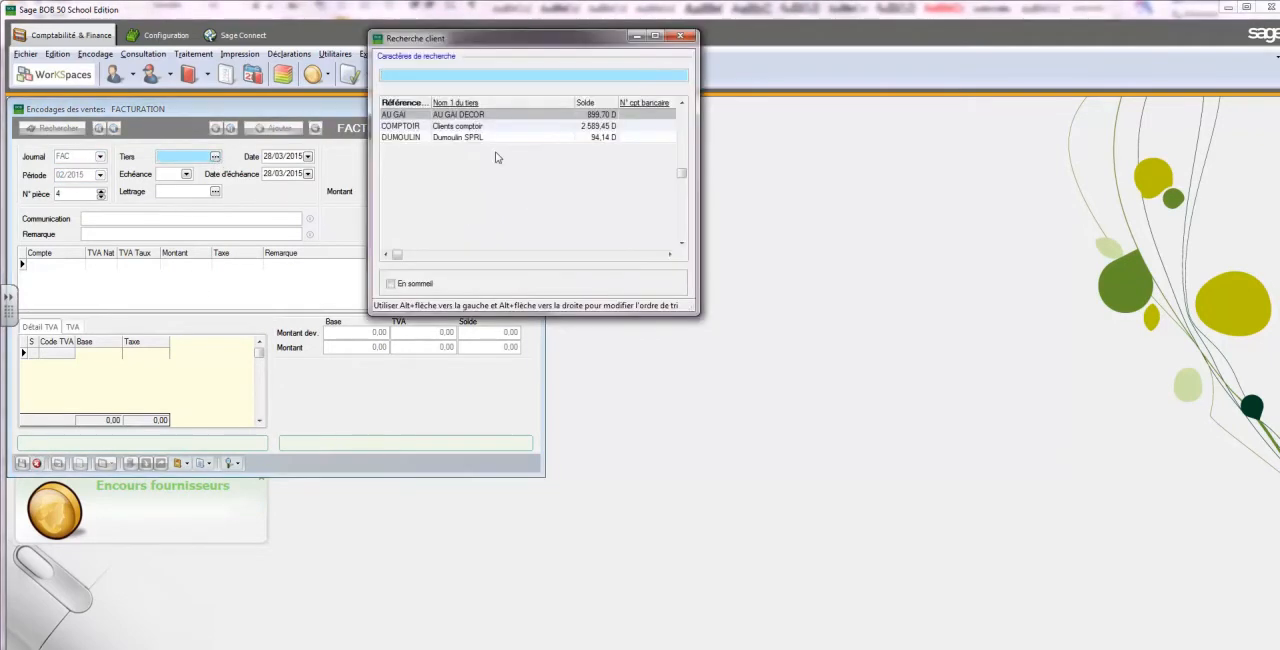
{"action": "double_click", "coordinate": [462, 118]}
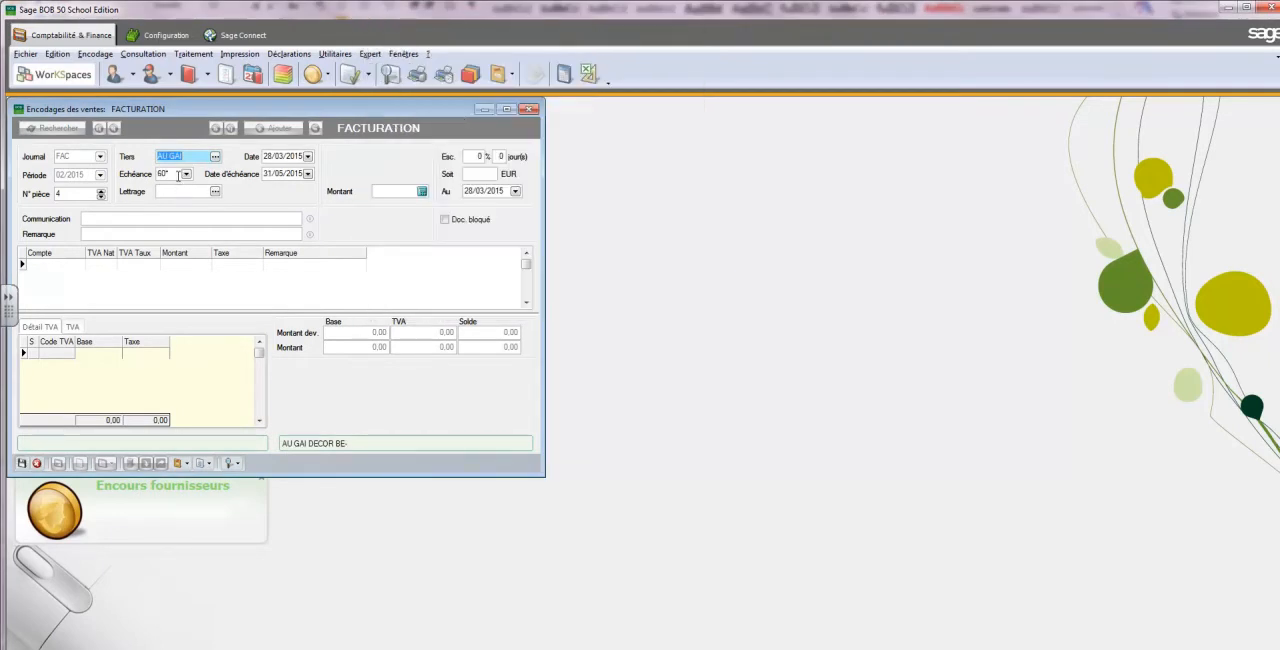
Set the sales entry's invoice date to 14/02/2015
{"action": "key", "text": "Tab"}
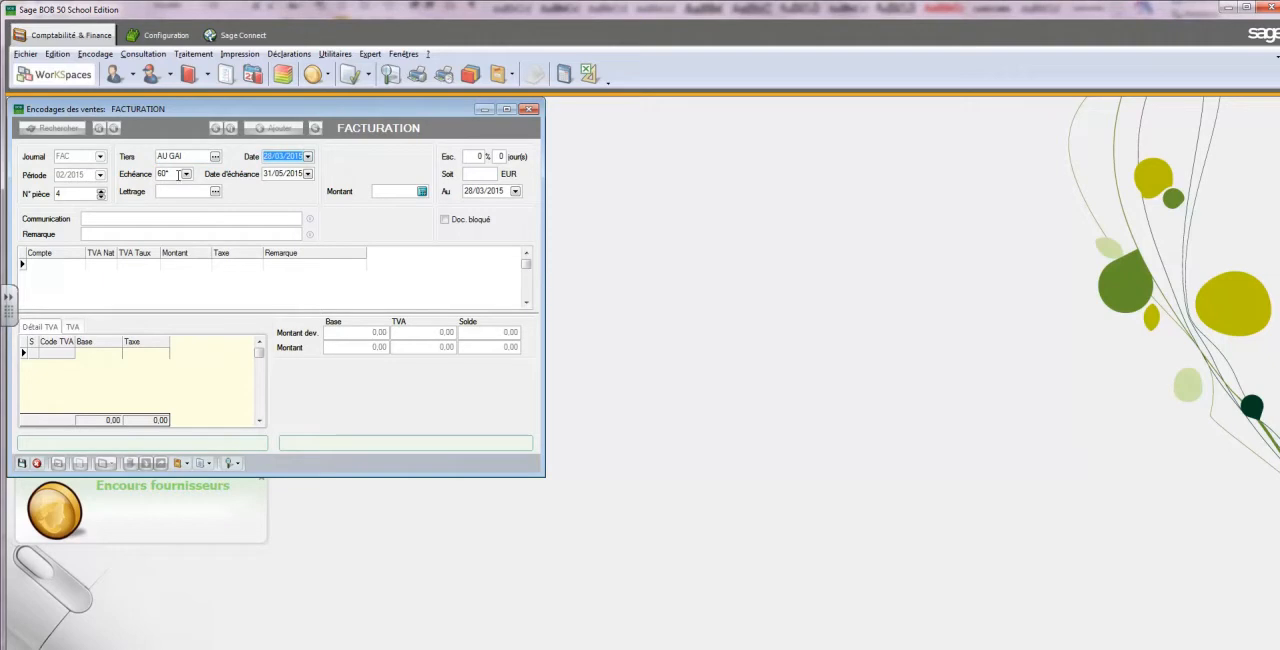
{"action": "left_click", "coordinate": [308, 157]}
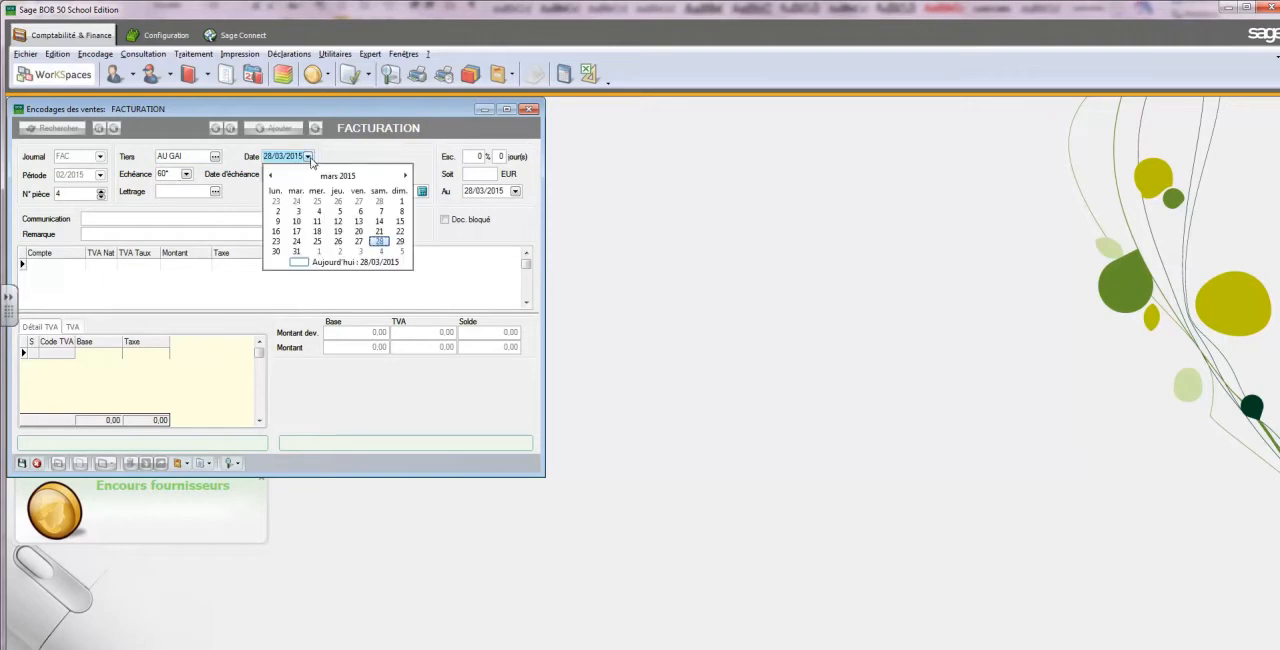
{"action": "left_click", "coordinate": [270, 176]}
{"action": "left_click", "coordinate": [379, 222]}
{"action": "key", "text": "Tab"}
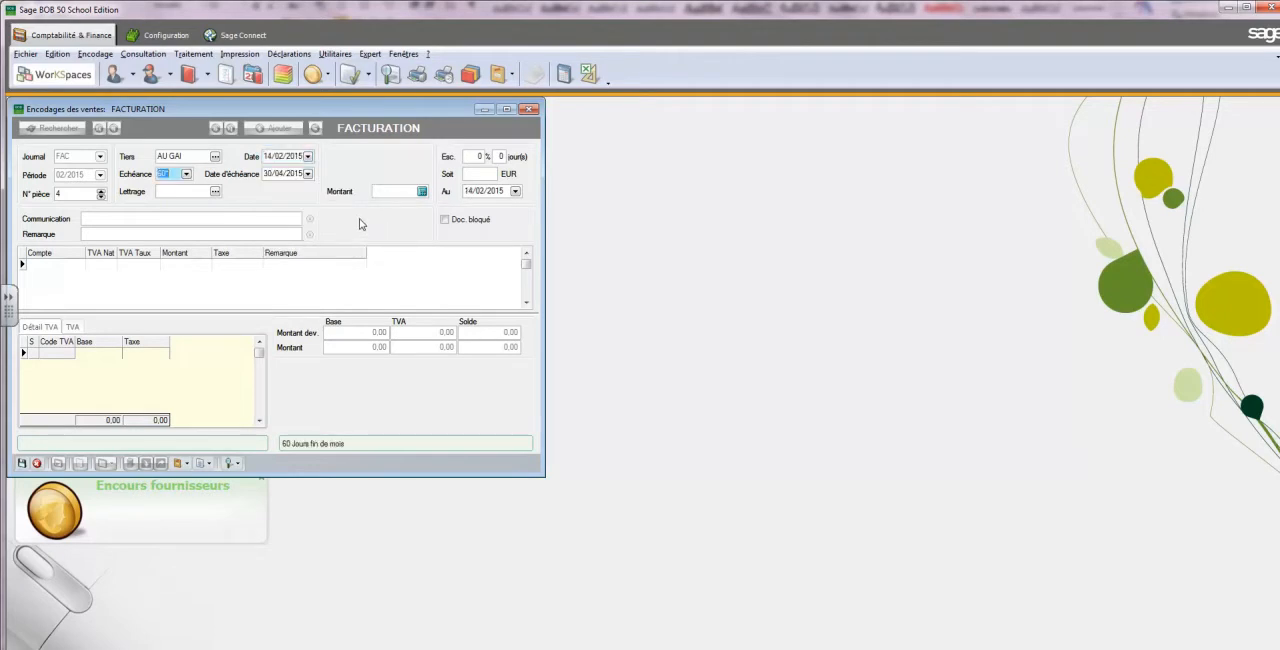
Clear the sales entry's payment term code and set the due date to 14/03/2015
{"action": "left_click", "coordinate": [186, 174]}
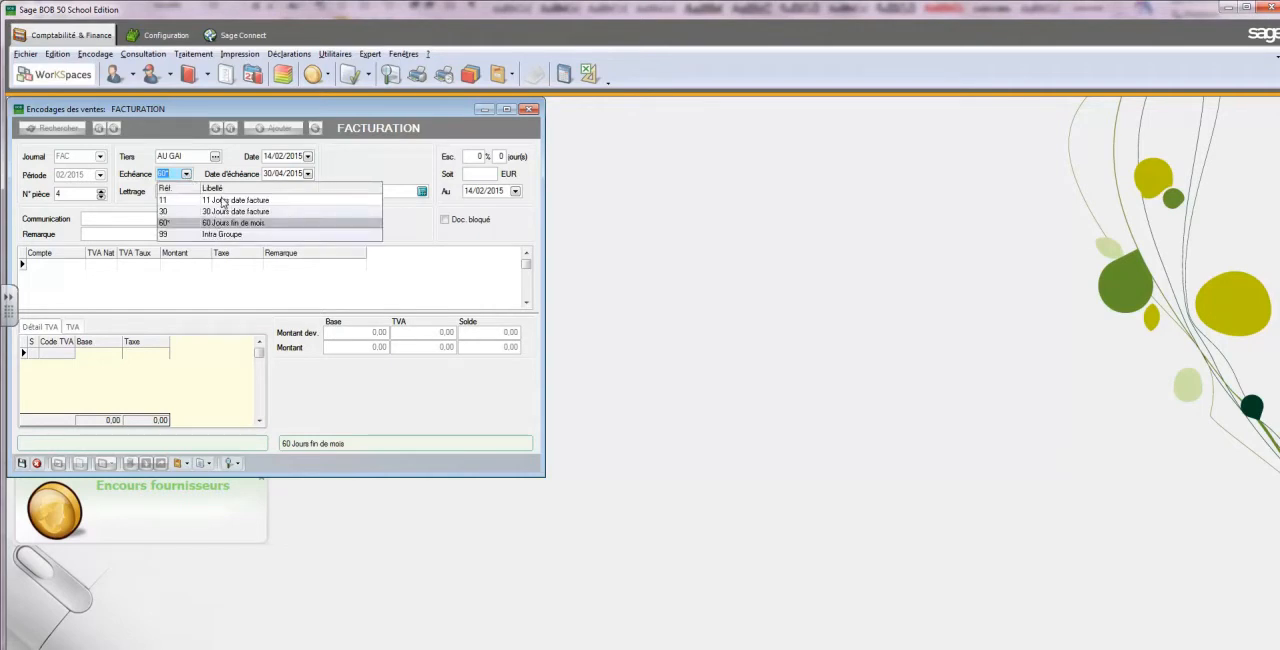
{"action": "left_click", "coordinate": [223, 200]}
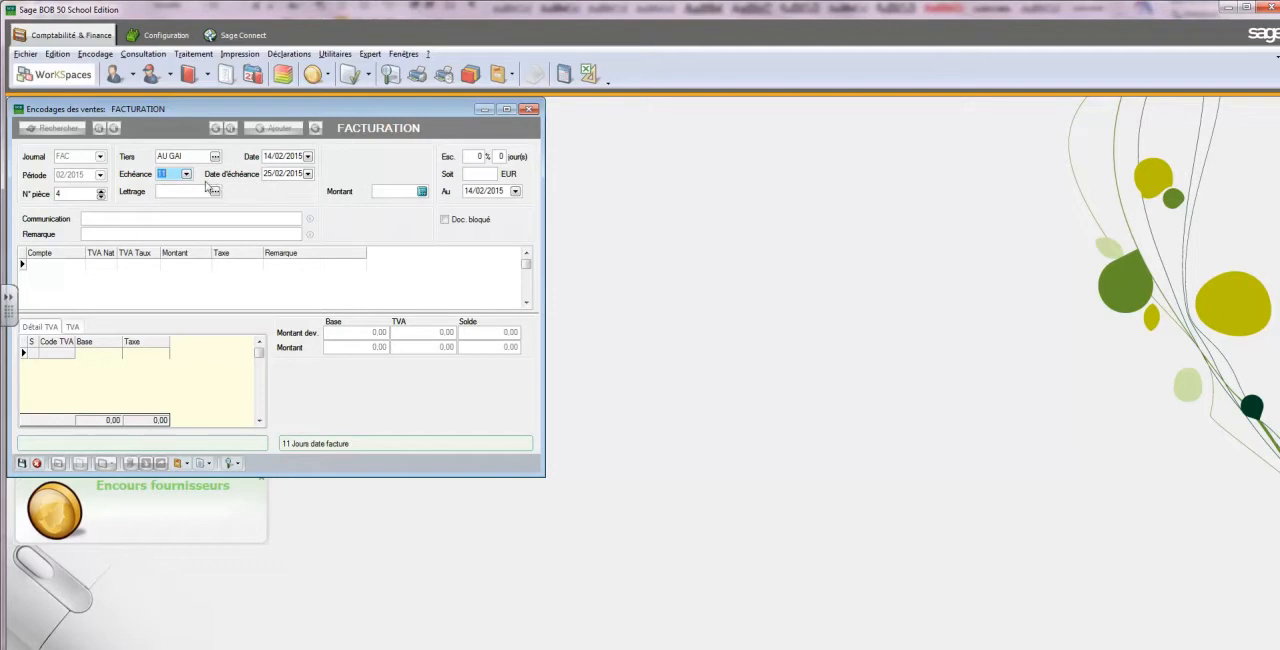
{"action": "key", "text": "BackSpace"}
{"action": "key", "text": "Tab"}
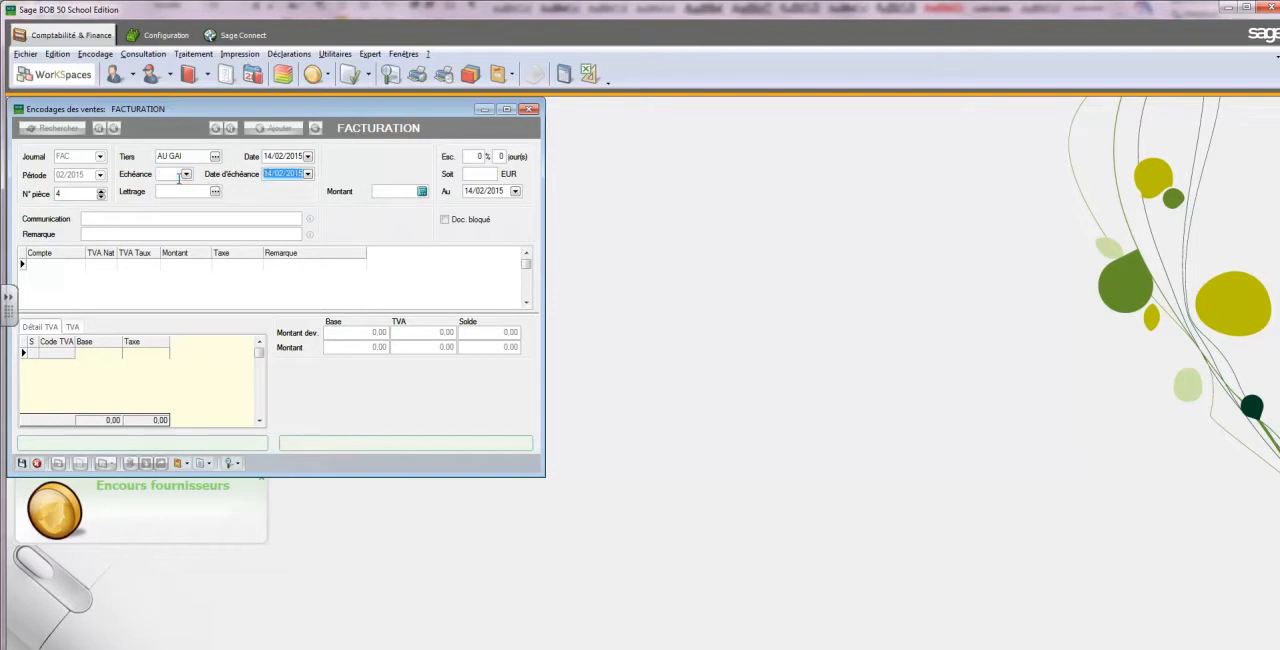
{"action": "type", "text": "1403"}
{"action": "key", "text": "Tab"}
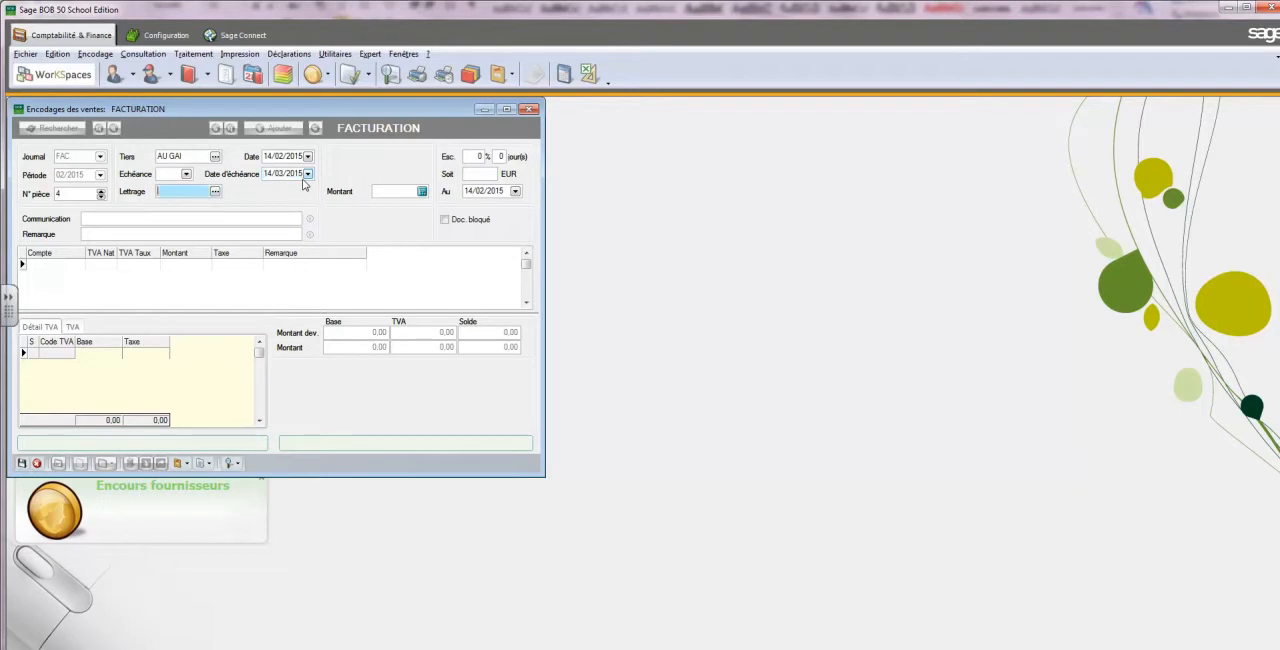
Set the sales entry's total amount to 503.25
{"action": "left_click", "coordinate": [393, 191]}
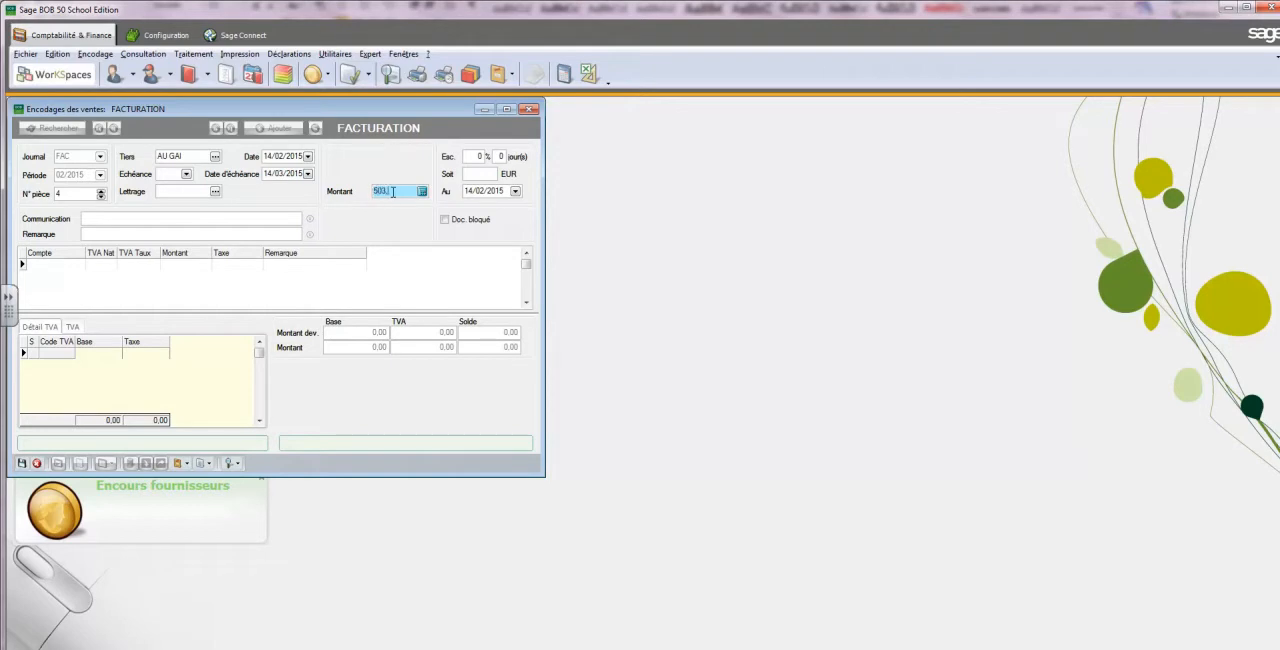
{"action": "type", "text": "503.25"}
{"action": "key", "text": "Tab"}
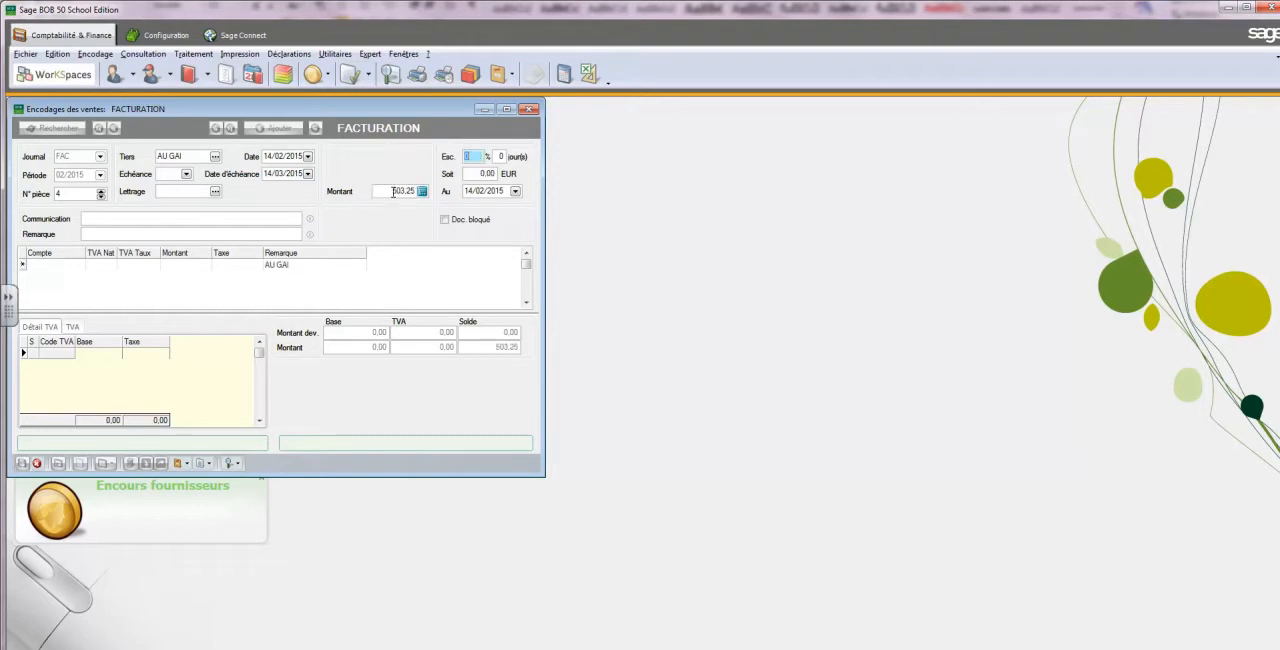
Enter "fac 7" as the sales entry's communication and carry it over to the remark
{"action": "left_click", "coordinate": [130, 220]}
{"action": "type", "text": "f"}
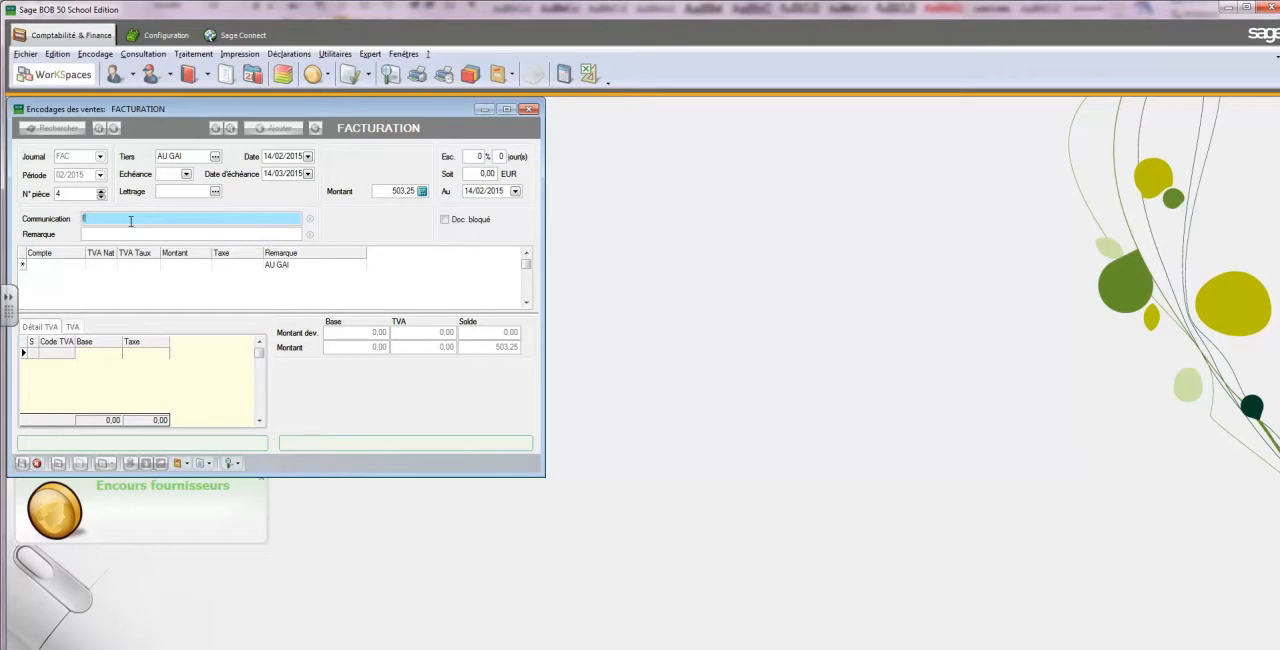
{"action": "type", "text": "a"}
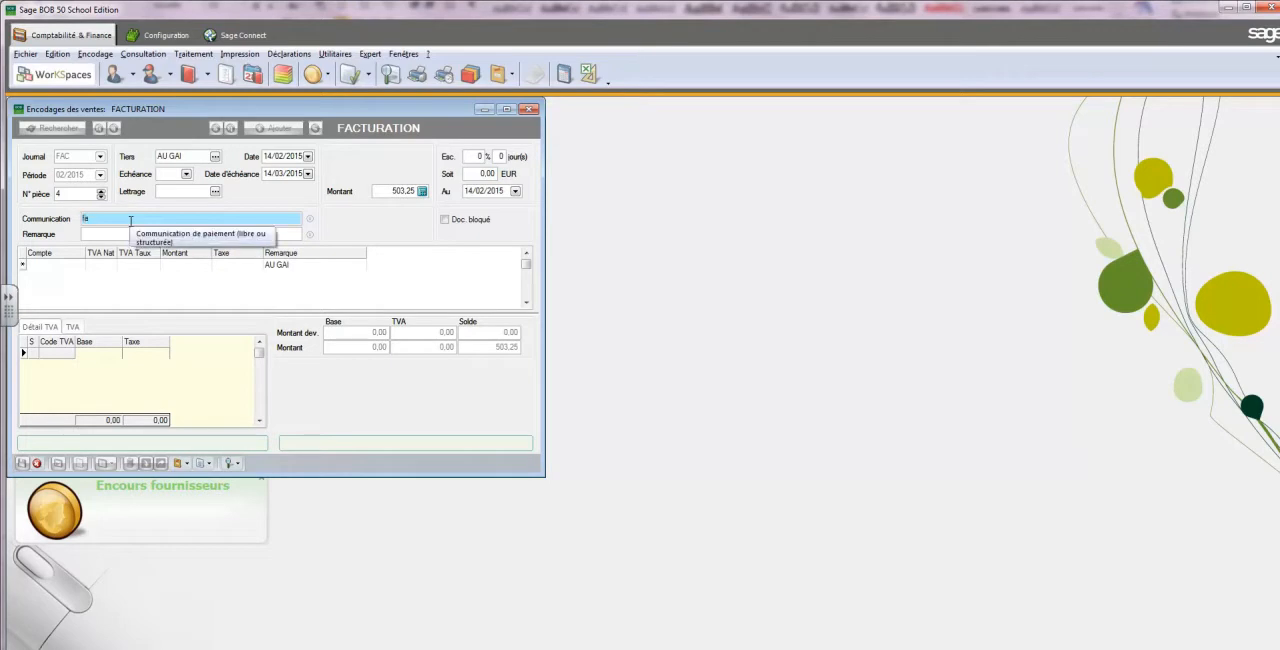
{"action": "type", "text": "c 7"}
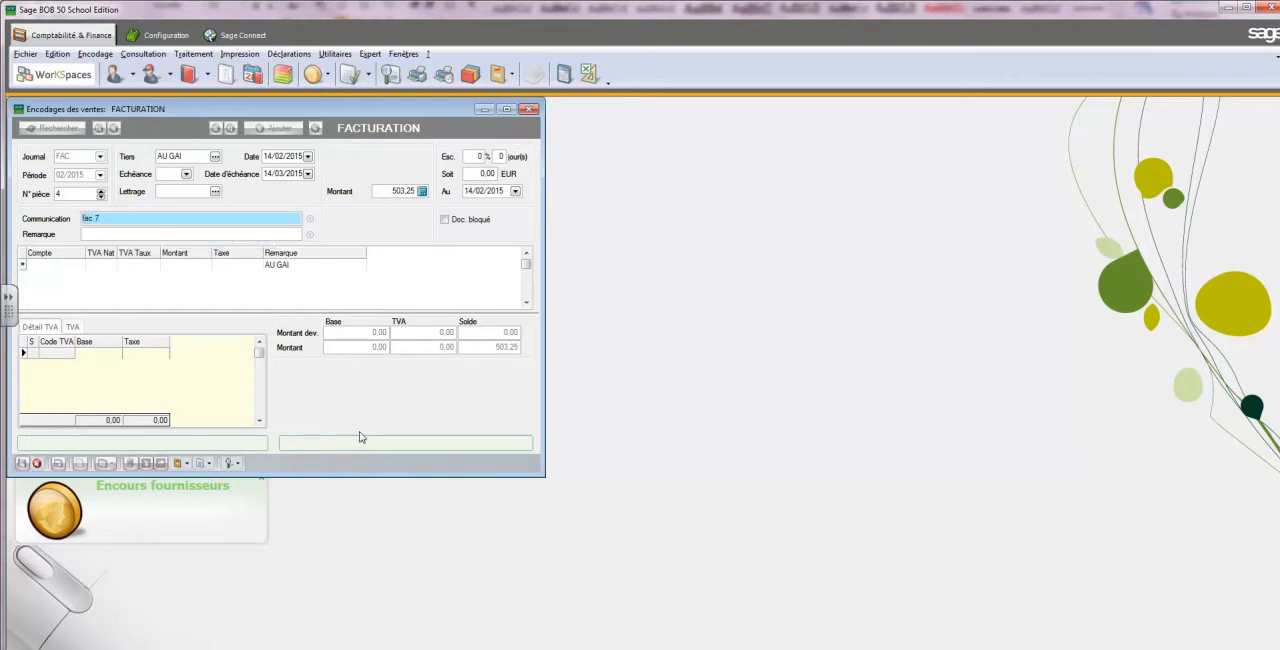
{"action": "left_click", "coordinate": [488, 649]}
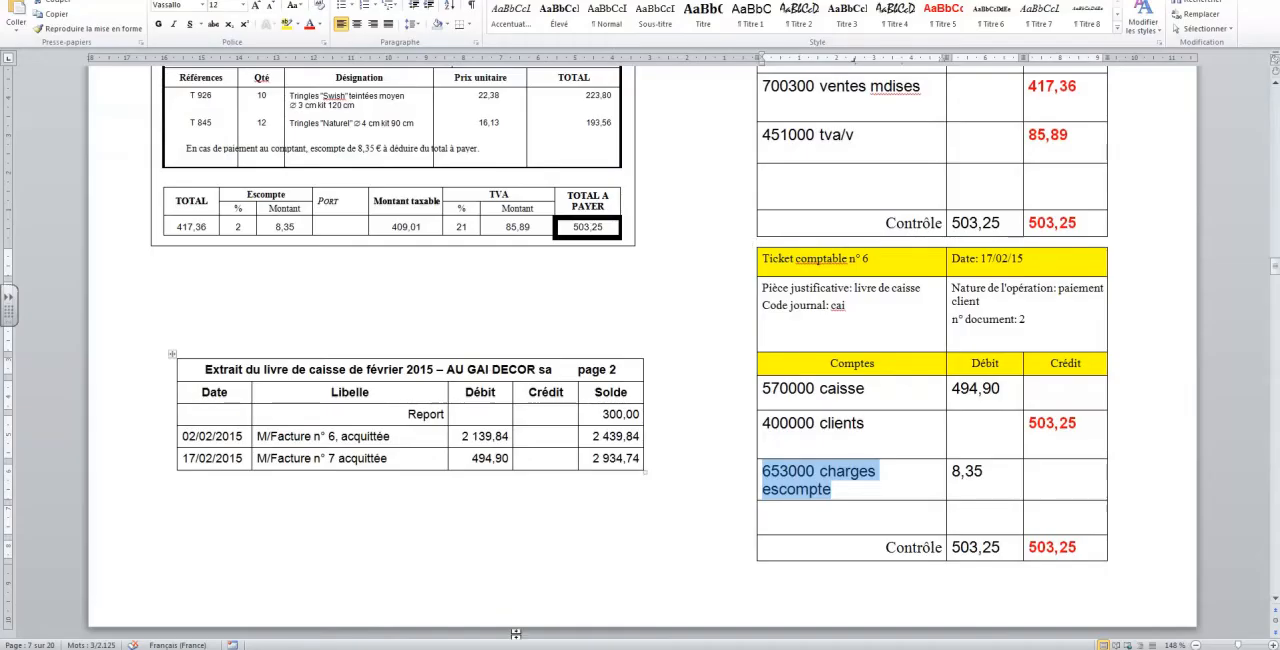
{"action": "left_click", "coordinate": [517, 649]}
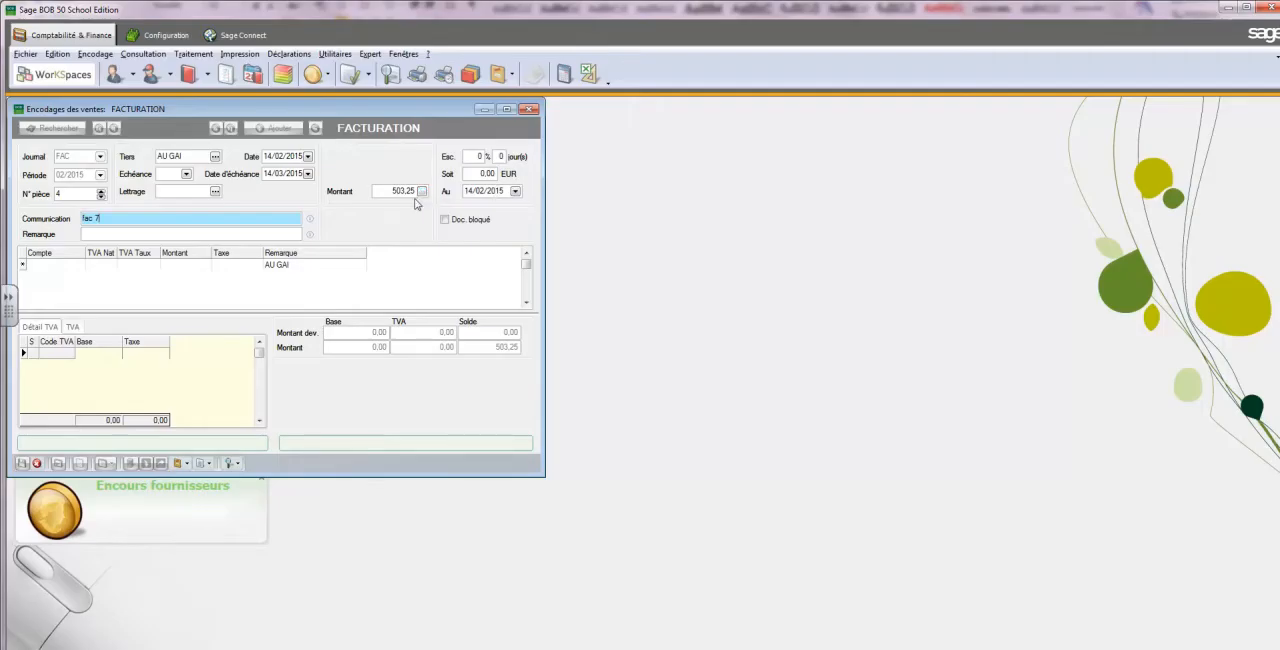
{"action": "key", "text": "Return"}
{"action": "key", "text": "Return"}
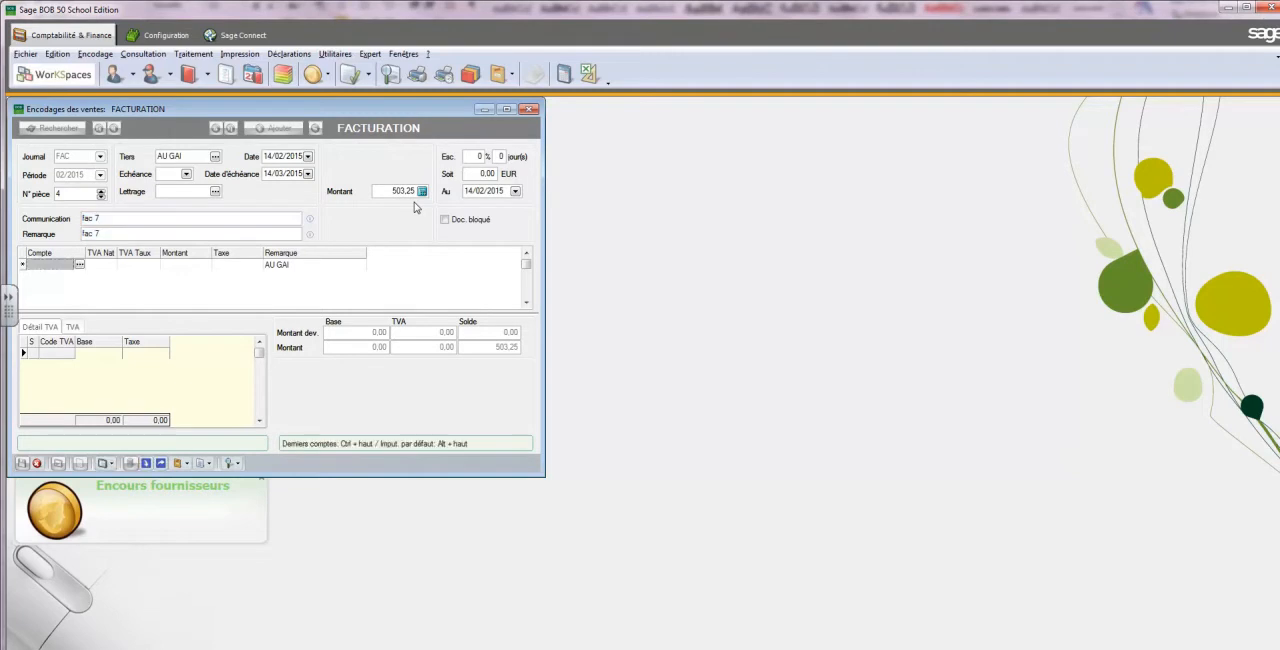
Assign sales account 700300 (Ventes T.V.A. 21%) to the entry's first posting line
{"action": "type", "text": "700000"}
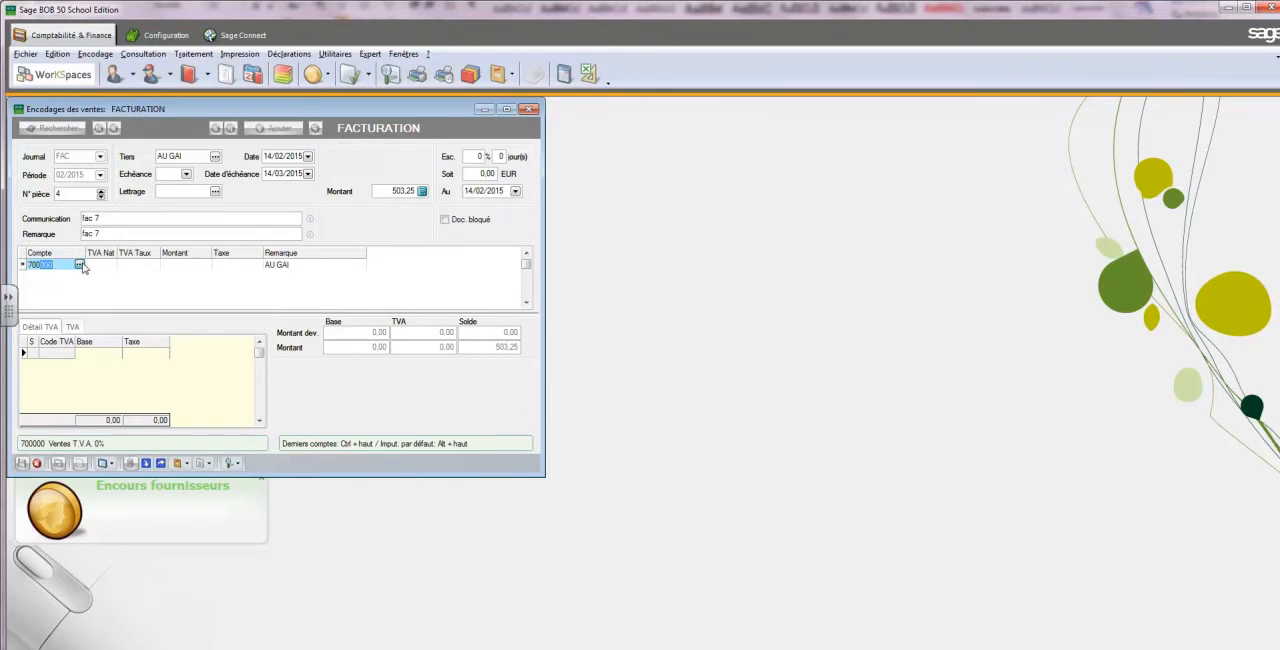
{"action": "left_click", "coordinate": [81, 263]}
{"action": "double_click", "coordinate": [572, 390]}
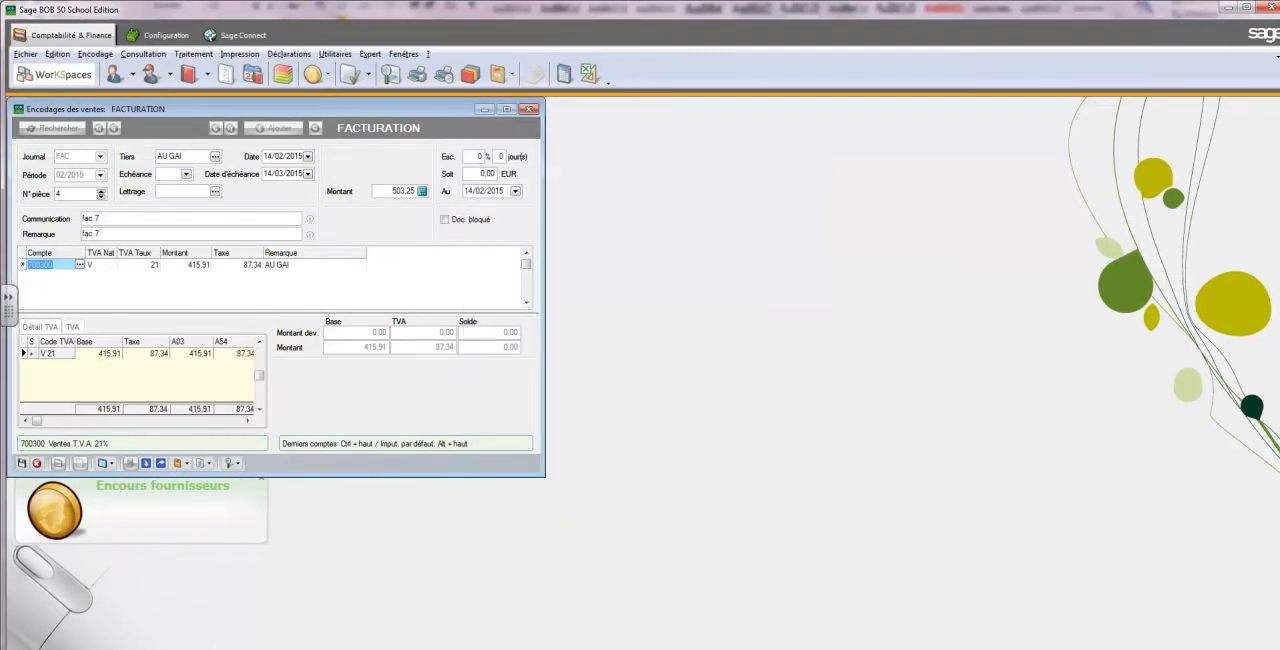
Look up the total before tax and the VAT amount on invoice 7 in the Word document
{"action": "left_click", "coordinate": [300, 648]}
{"action": "left_click", "coordinate": [198, 267]}
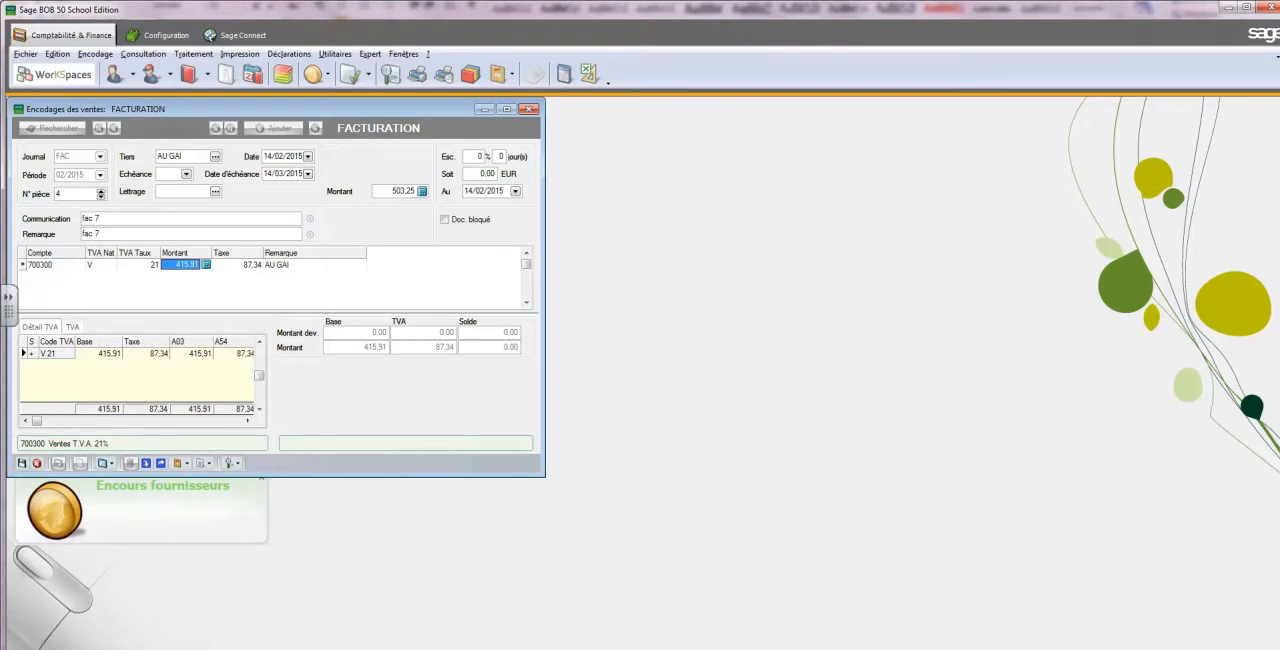
{"action": "left_click", "coordinate": [506, 649]}
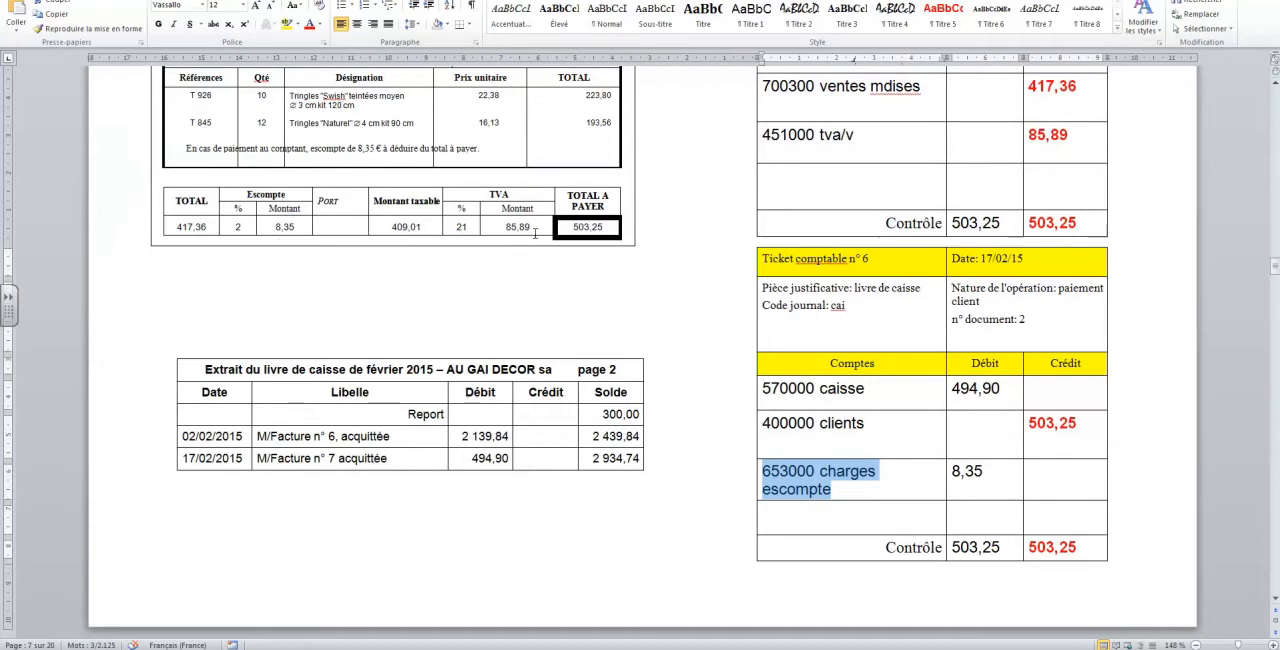
{"action": "left_click_drag", "start_coordinate": [531, 227], "coordinate": [519, 253]}
{"action": "scroll", "coordinate": [525, 480], "scroll_direction": "down", "scroll_amount": 1}
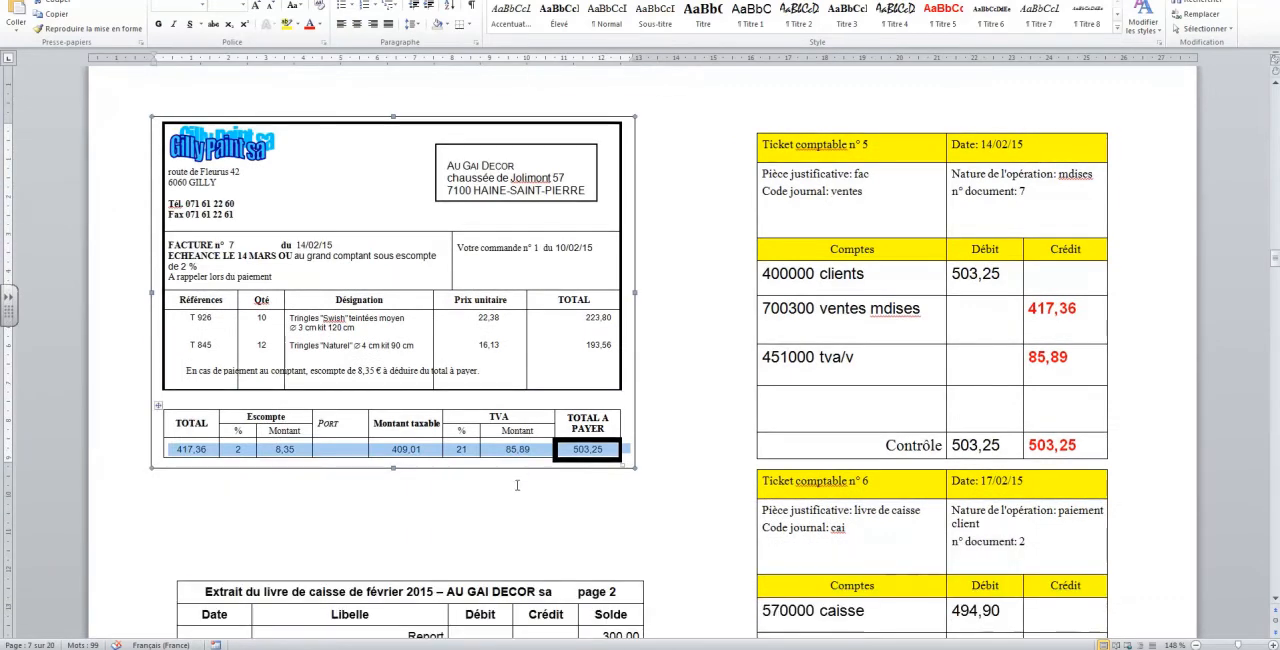
{"action": "left_click", "coordinate": [524, 477]}
{"action": "left_click", "coordinate": [476, 647]}
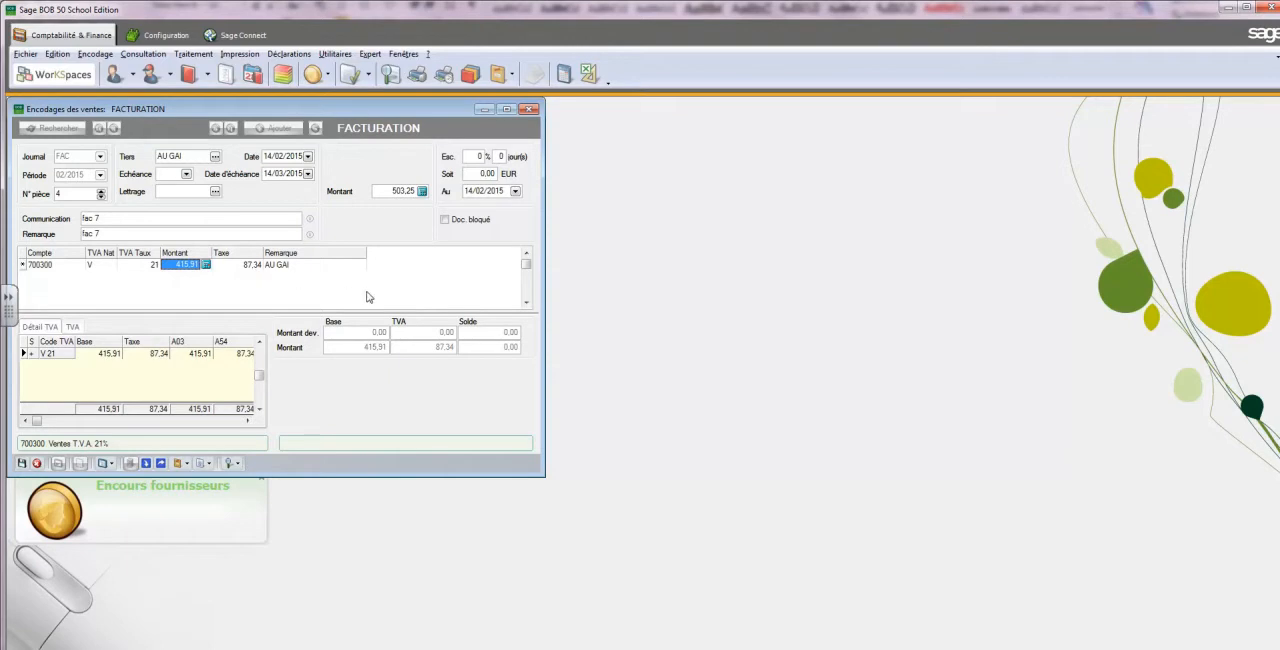
Set the 700300 posting line's base amount to 417.36 and its tax to 85.89
{"action": "type", "text": "417,36"}
{"action": "key", "text": "Tab"}
{"action": "type", "text": "85,"}
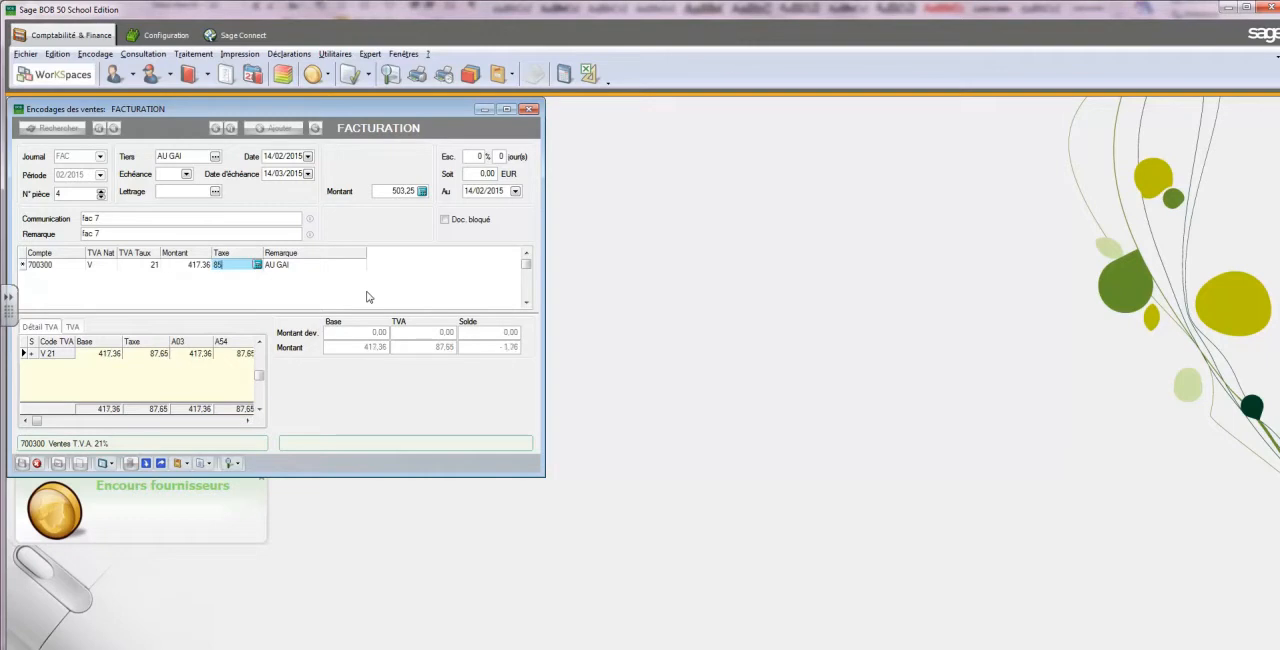
{"action": "type", "text": "89"}
{"action": "key", "text": "Tab"}
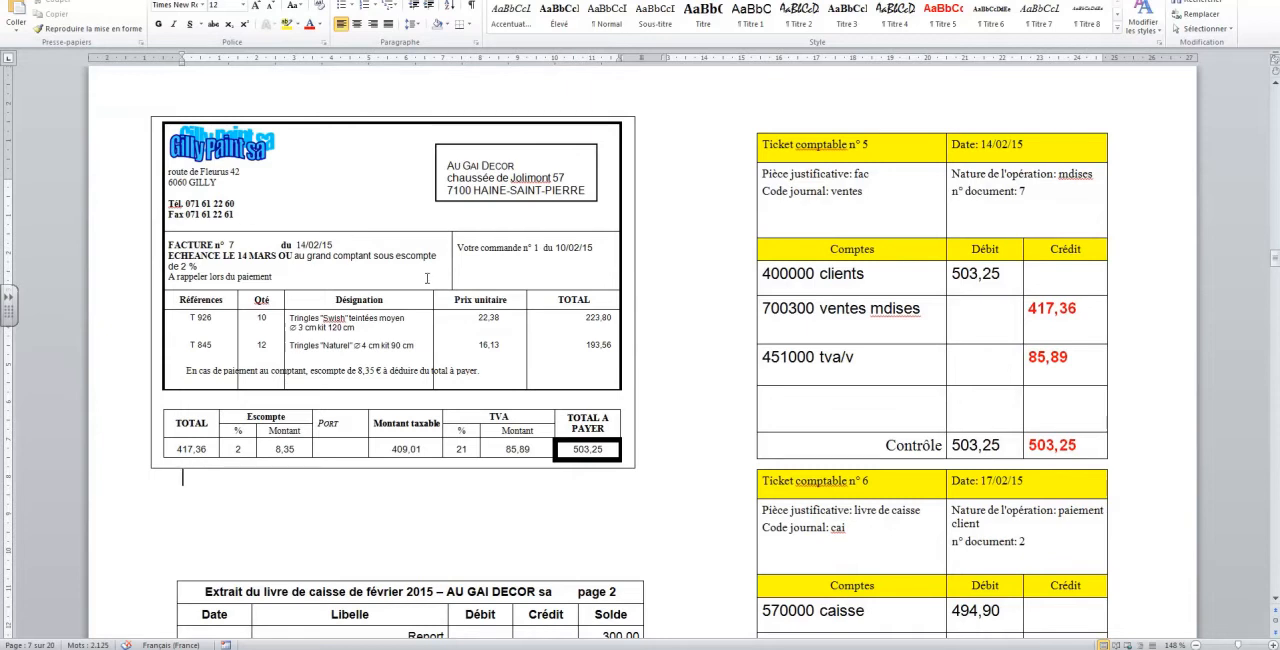
Save and validate the sales entry for fac 7 in Sage BOB 50, closing the sales entry window
{"action": "left_click", "coordinate": [454, 642]}
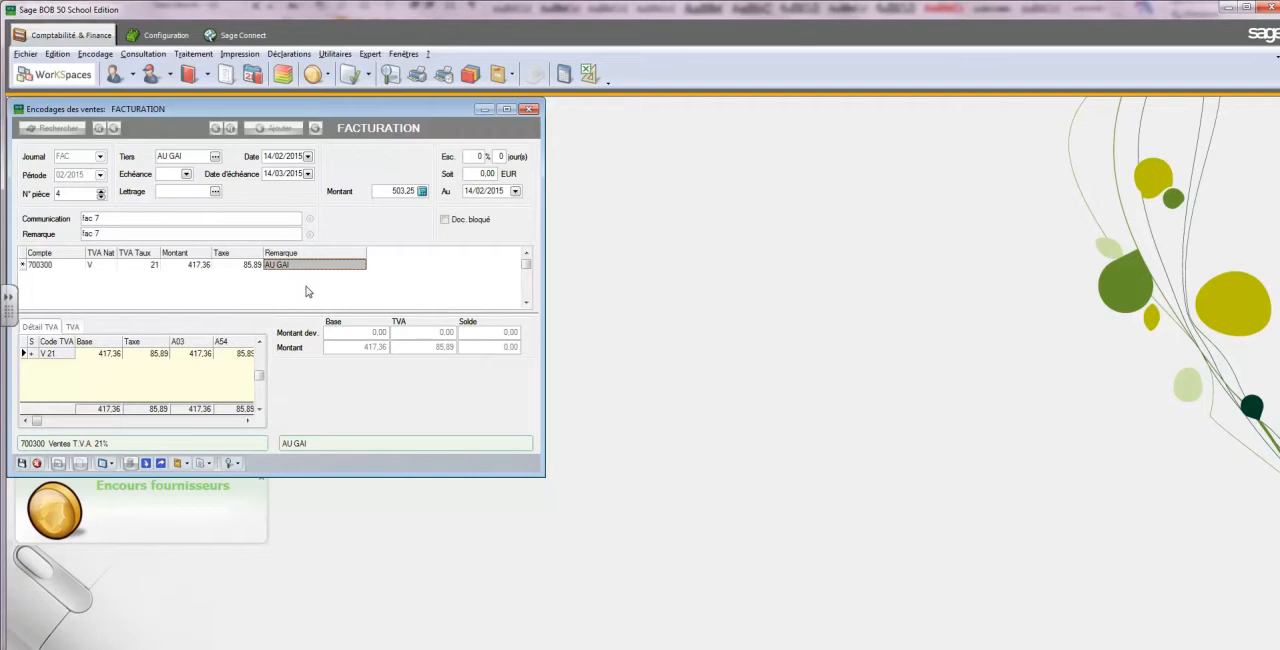
{"action": "left_click", "coordinate": [22, 464]}
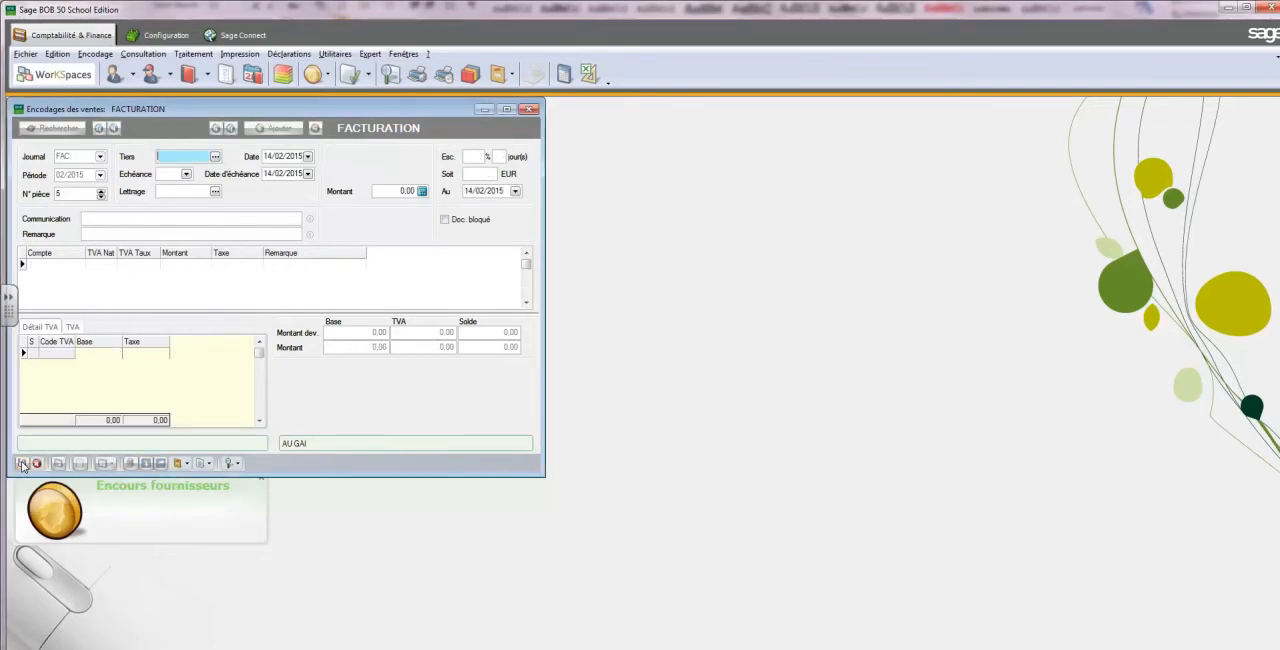
{"action": "left_click", "coordinate": [57, 464]}
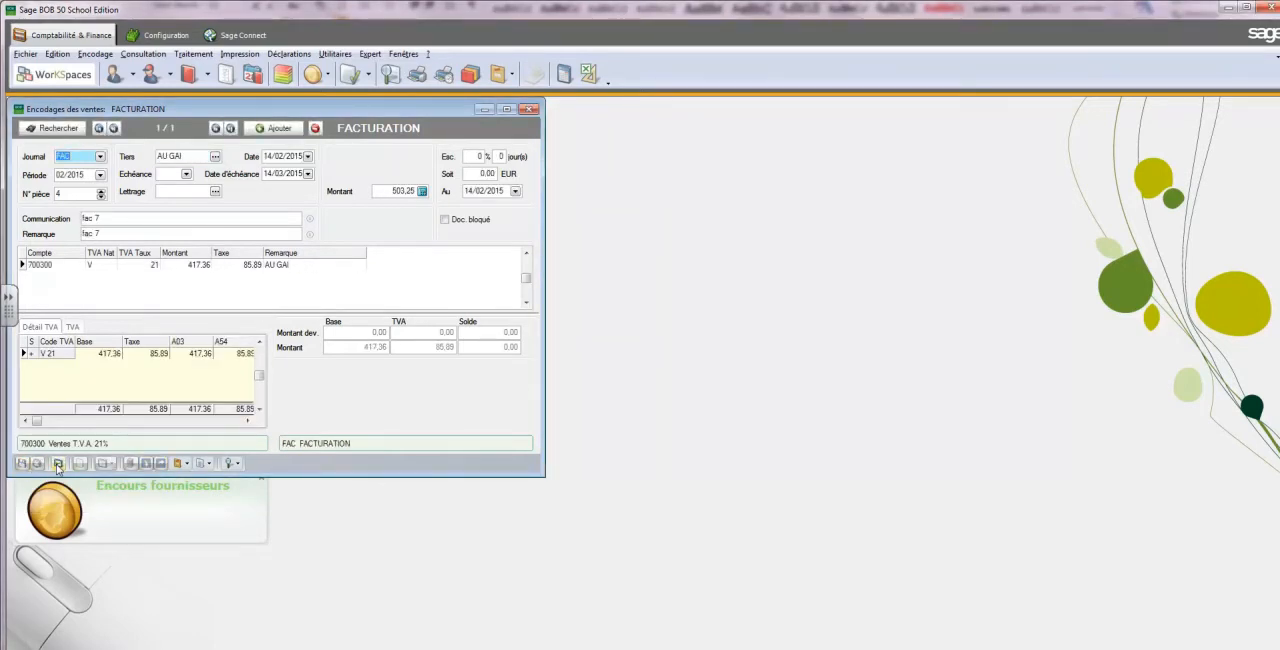
{"action": "left_click", "coordinate": [57, 464]}
{"action": "left_click", "coordinate": [608, 357]}
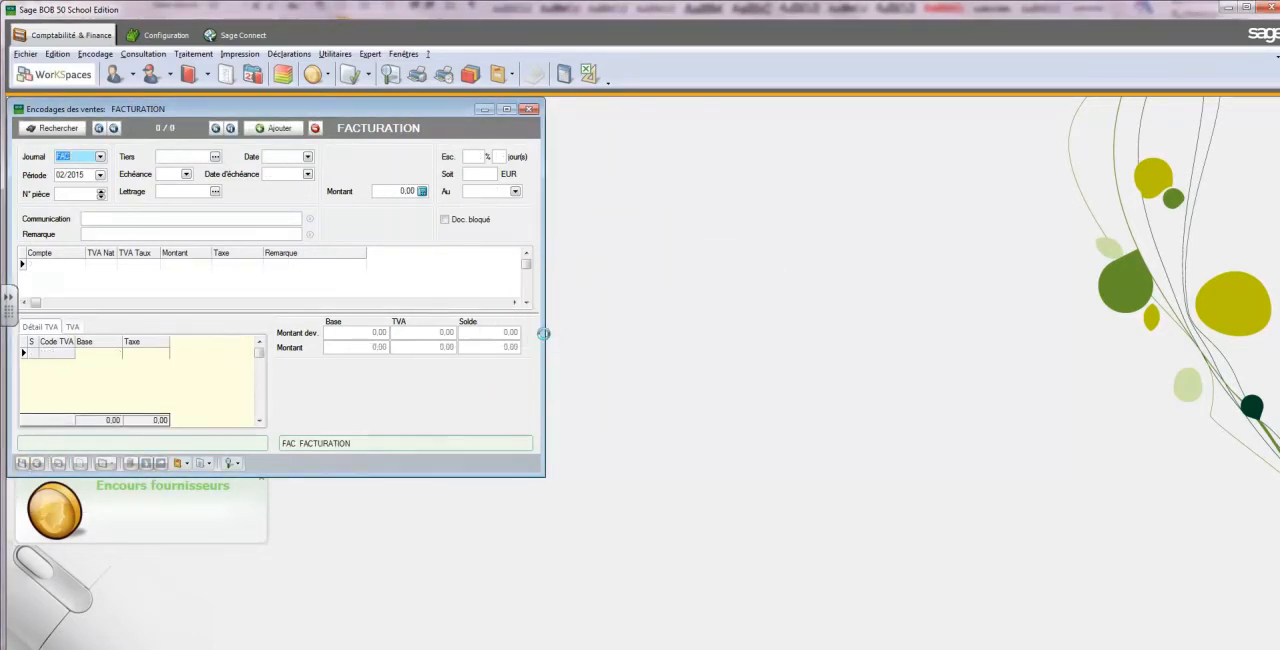
{"action": "left_click", "coordinate": [530, 108]}
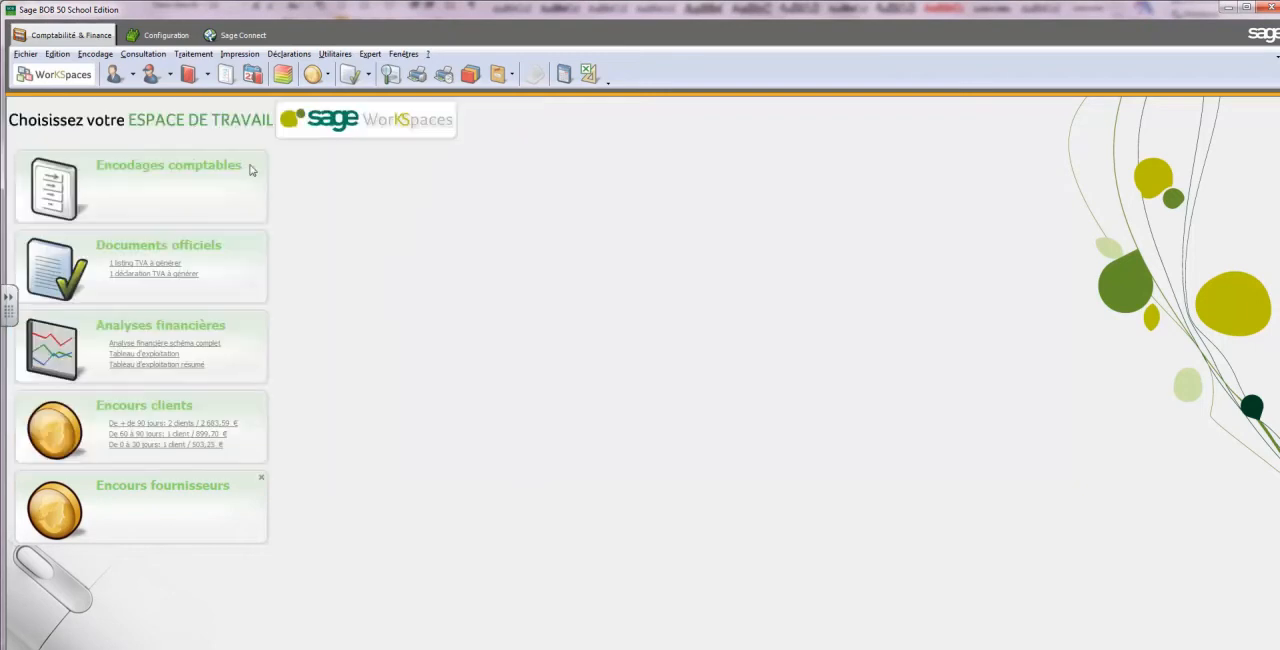
Open individual financial entries for the cash journal CAS and consult the February 2015 cash book extract in Word
{"action": "left_click", "coordinate": [95, 53]}
{"action": "mouse_move", "coordinate": [135, 98]}
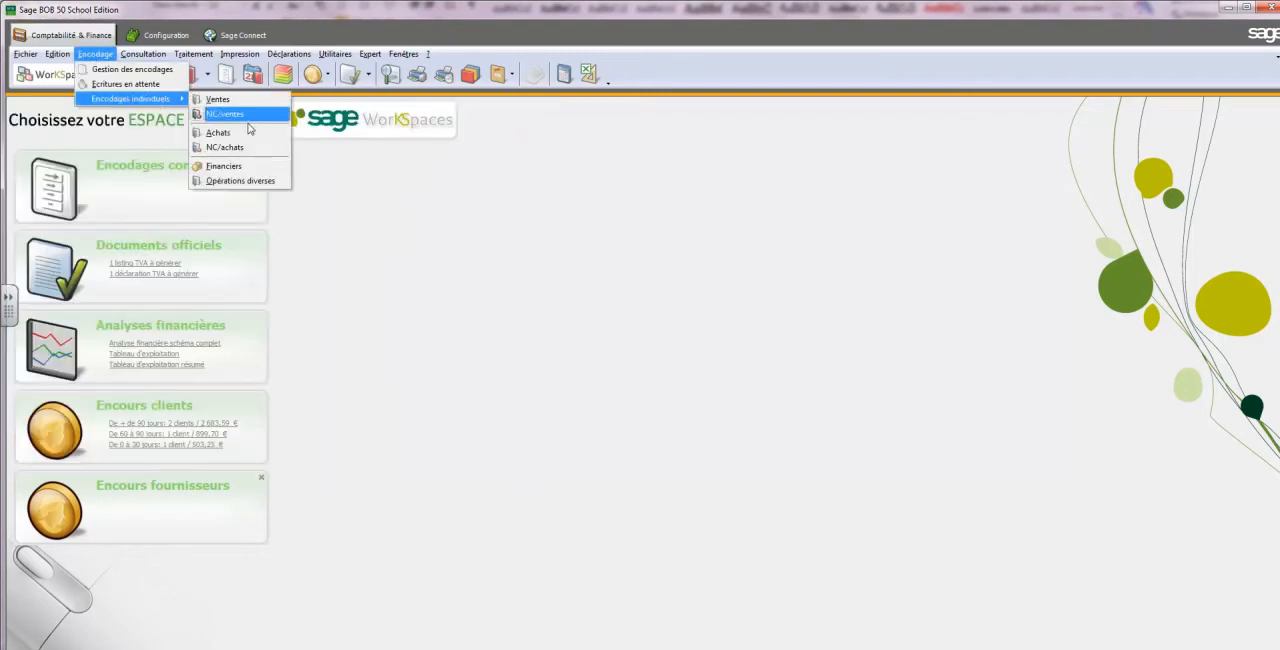
{"action": "left_click", "coordinate": [235, 166]}
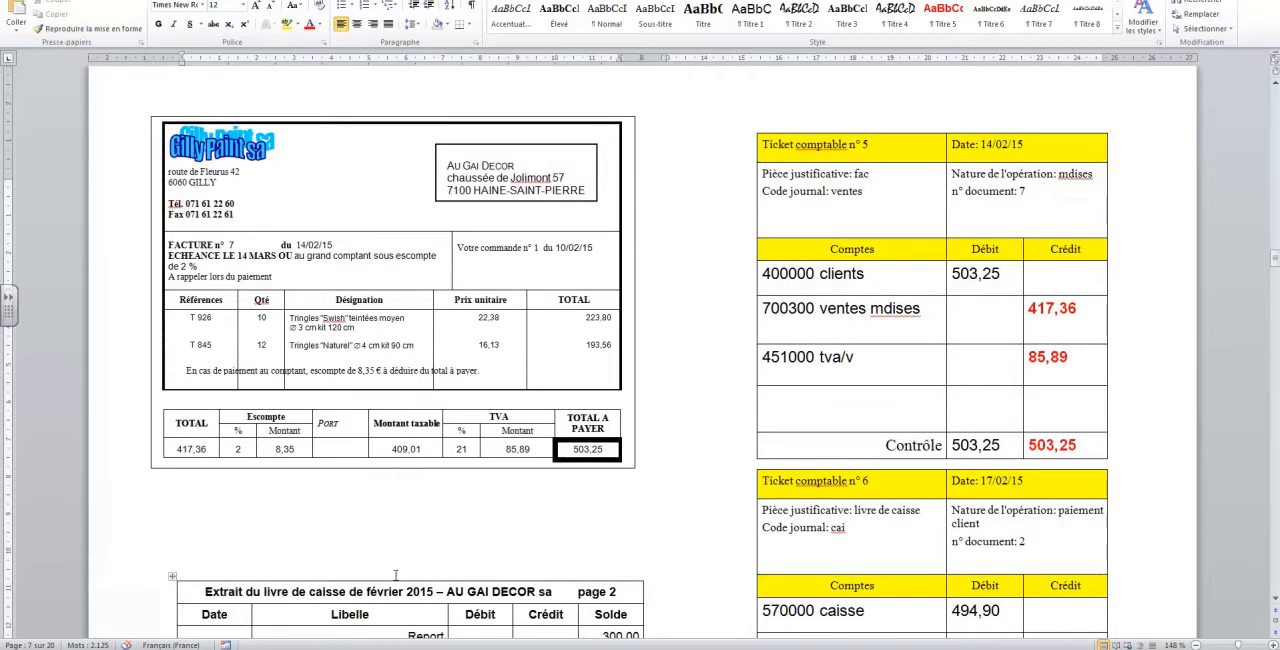
{"action": "scroll", "coordinate": [428, 549], "scroll_direction": "down", "scroll_amount": 5}
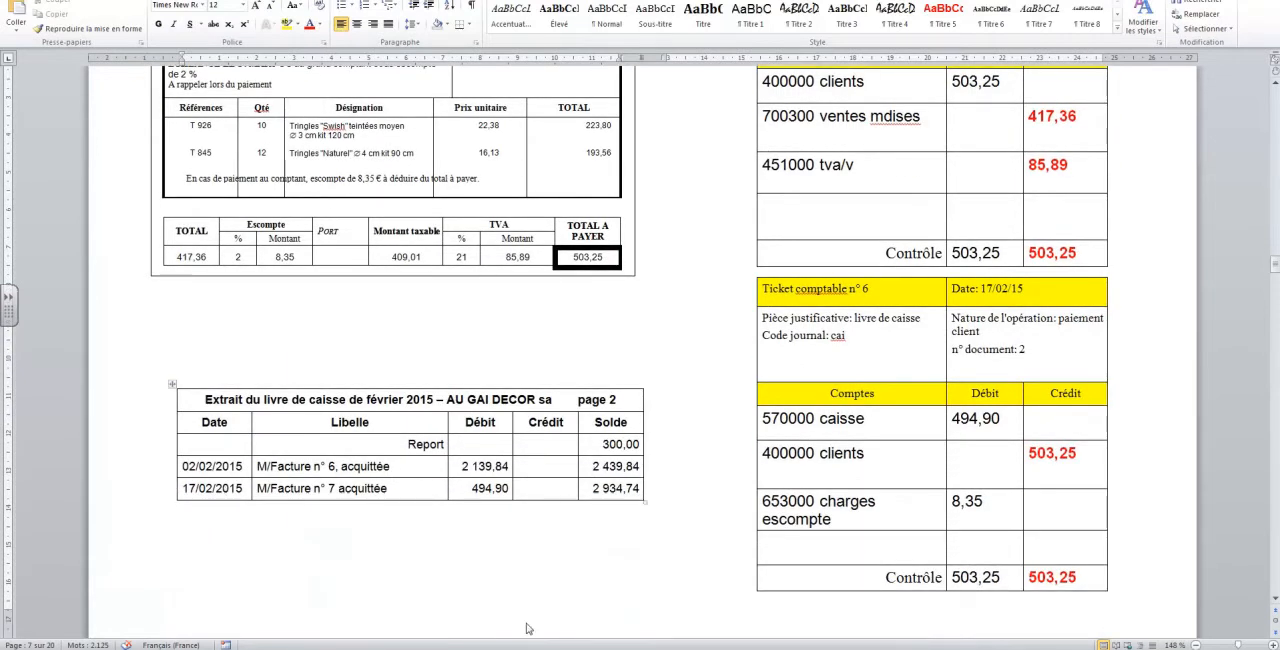
{"action": "mouse_move", "coordinate": [514, 648]}
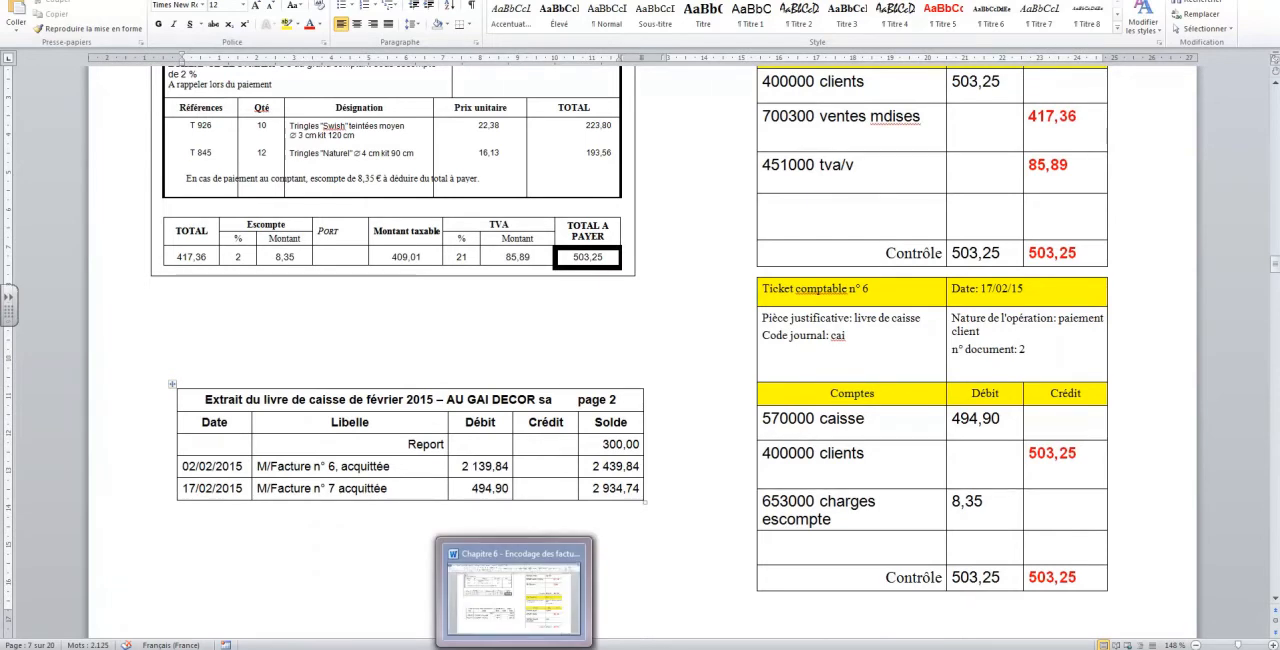
{"action": "left_click", "coordinate": [476, 648]}
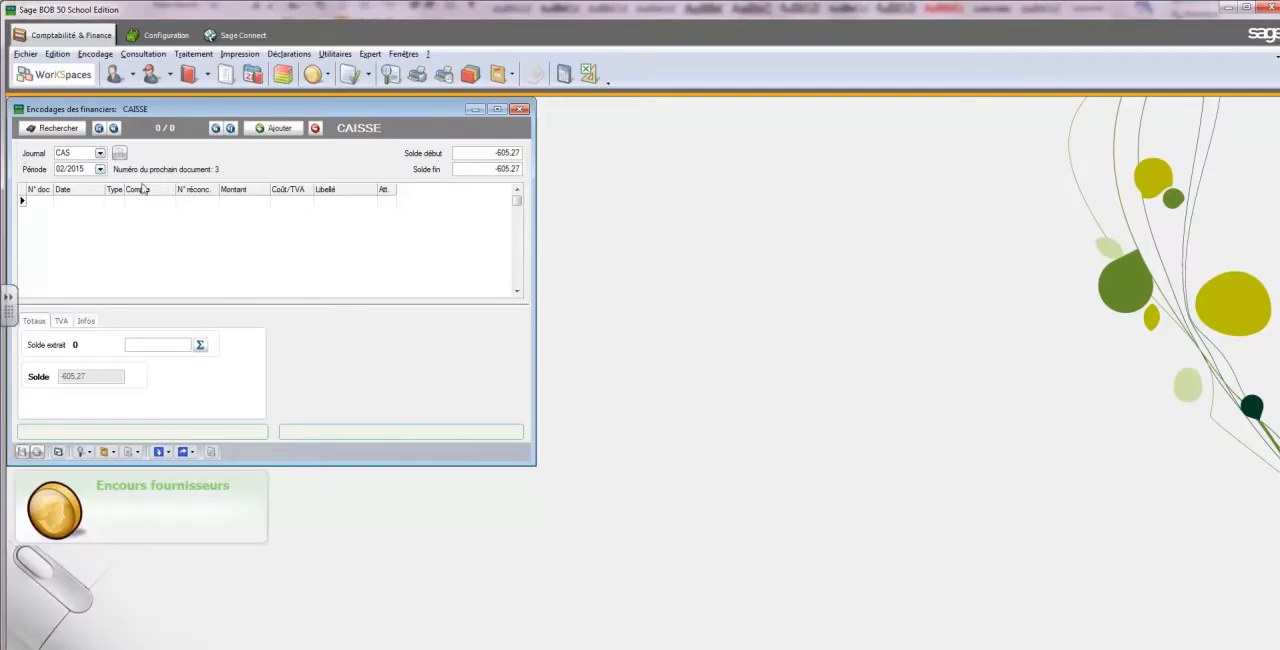
Set the cash journal's opening balance to 2 439,84 and closing balance to 2 934,74, checking both against the cash book in Word
{"action": "left_click", "coordinate": [500, 155]}
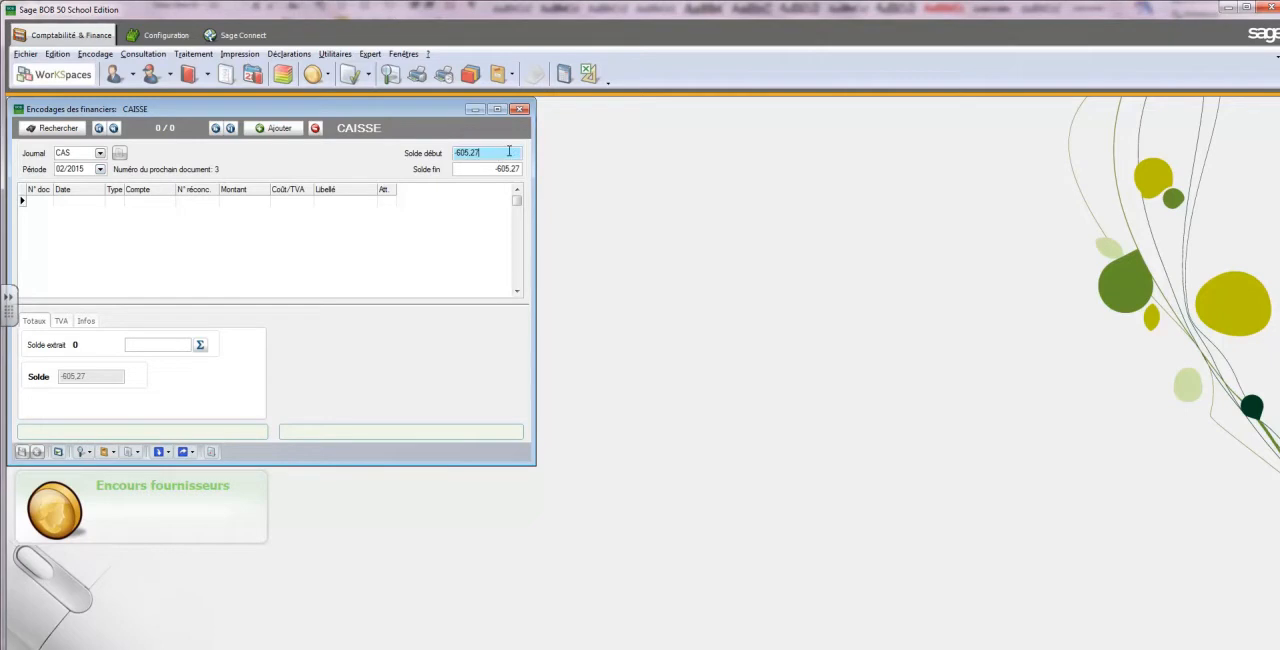
{"action": "type", "text": "24"}
{"action": "type", "text": "39.84"}
{"action": "key", "text": "Tab"}
{"action": "left_click", "coordinate": [612, 356]}
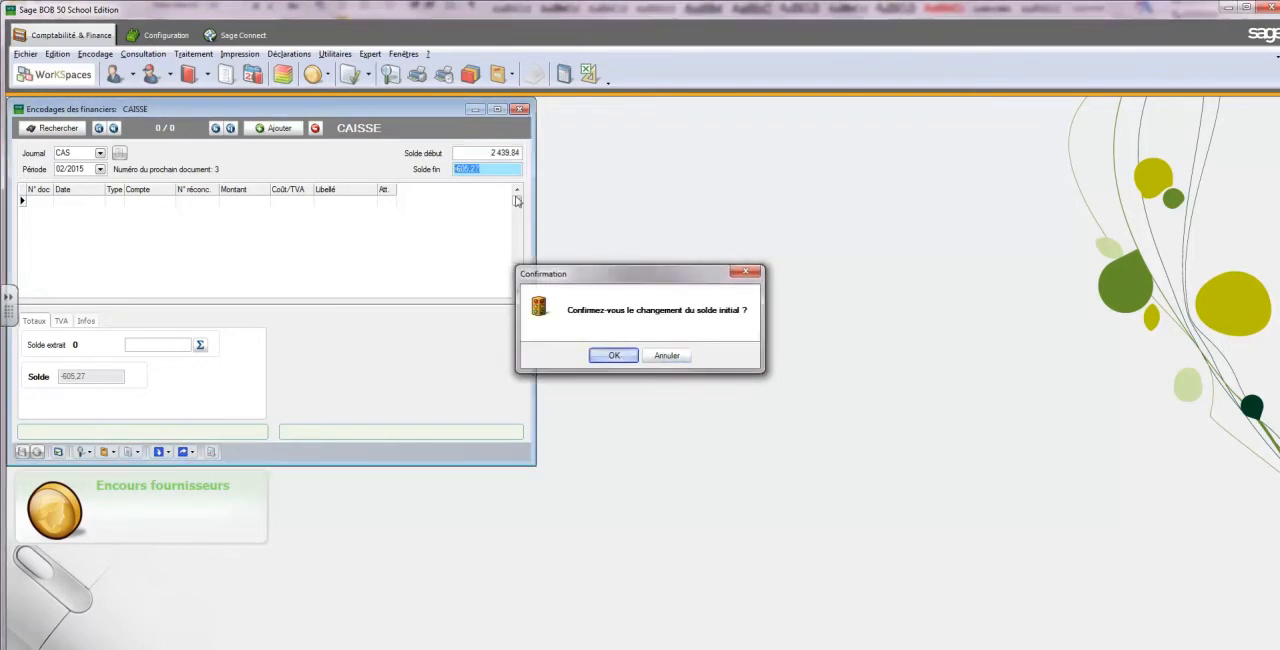
{"action": "type", "text": "2 934,74"}
{"action": "key", "text": "Return"}
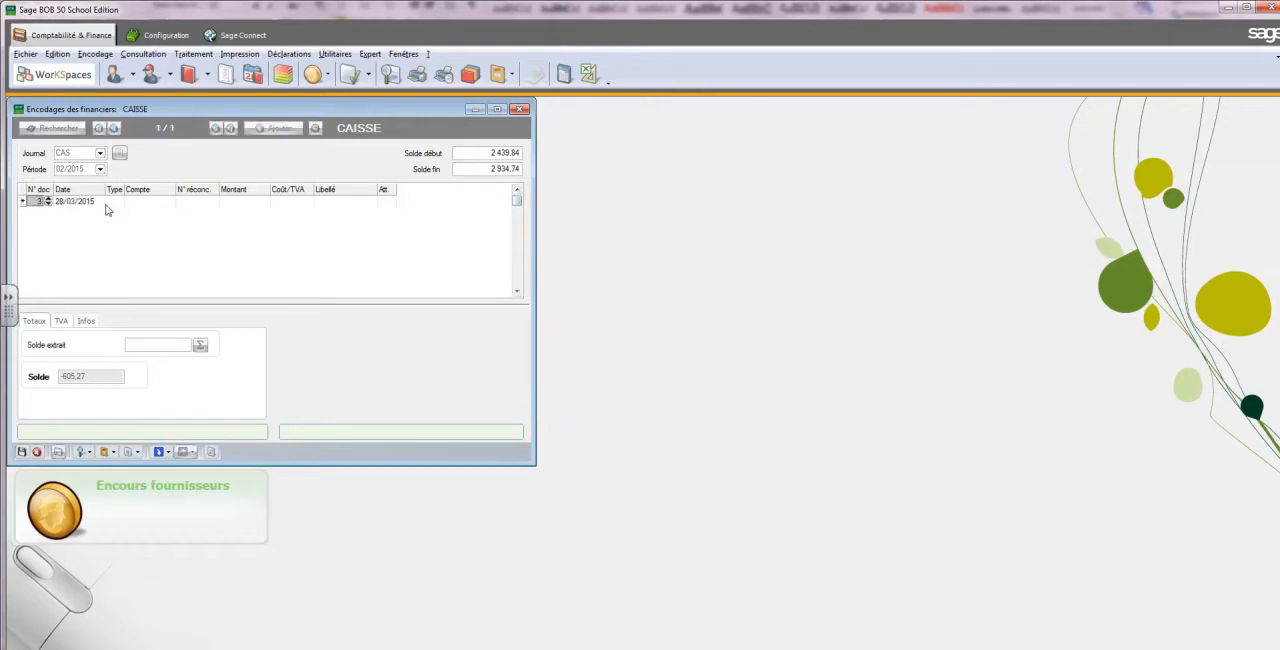
{"action": "key", "text": "alt+Tab"}
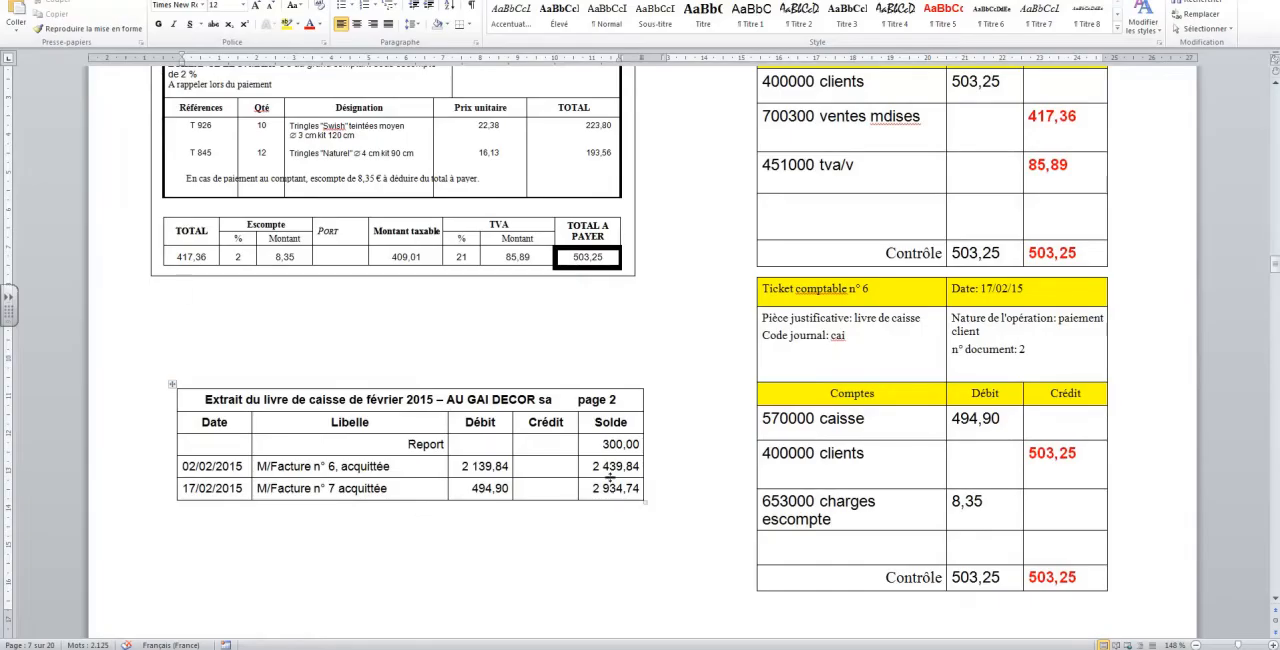
{"action": "left_click_drag", "start_coordinate": [593, 469], "coordinate": [622, 490]}
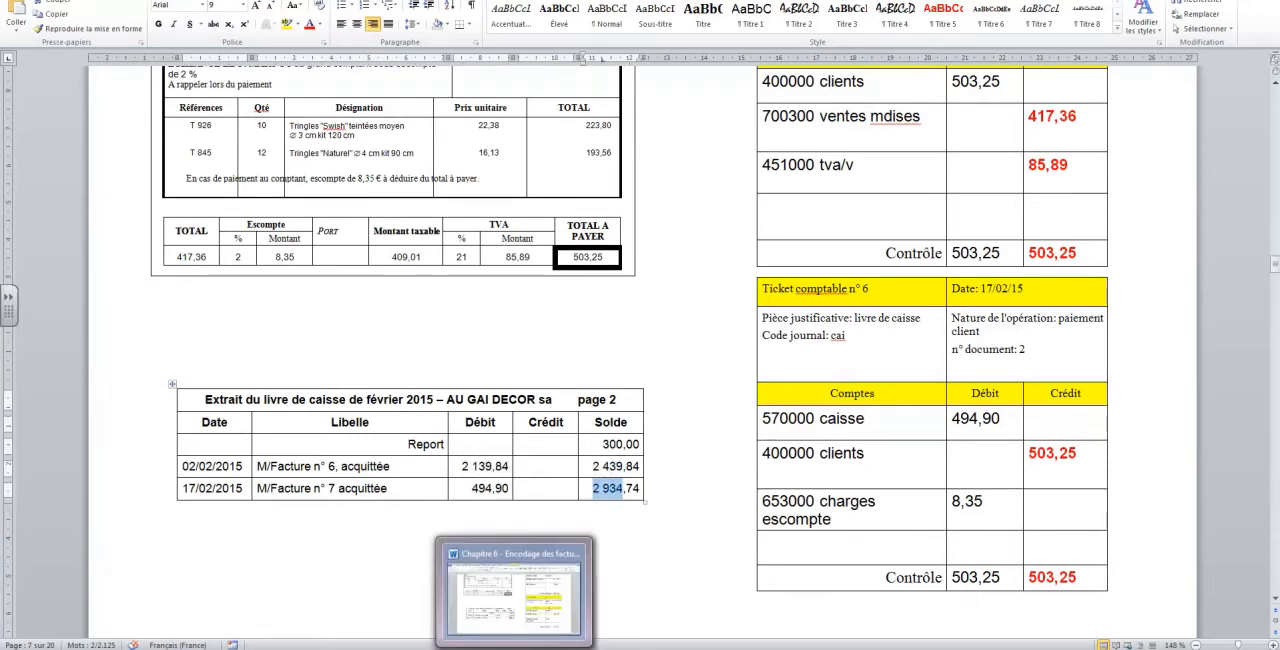
{"action": "left_click", "coordinate": [497, 645]}
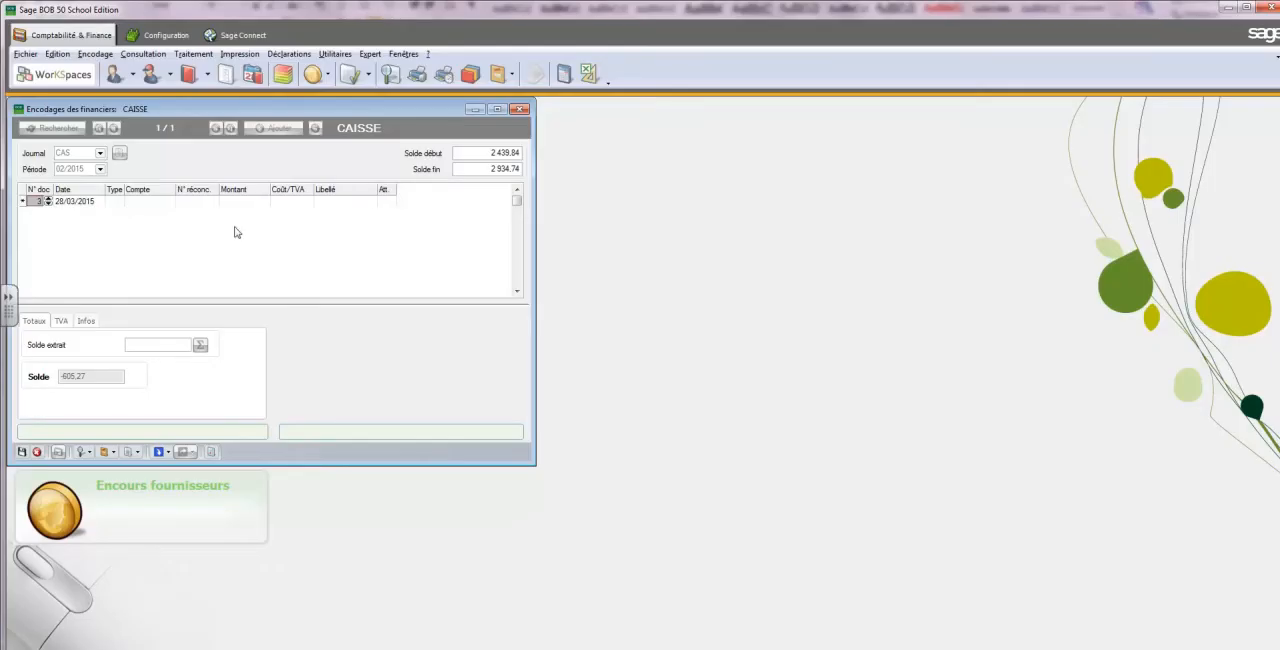
Date the first cash line 17/02/2015, with type C and customer account AU GAI
{"action": "left_click", "coordinate": [61, 207]}
{"action": "left_click", "coordinate": [100, 203]}
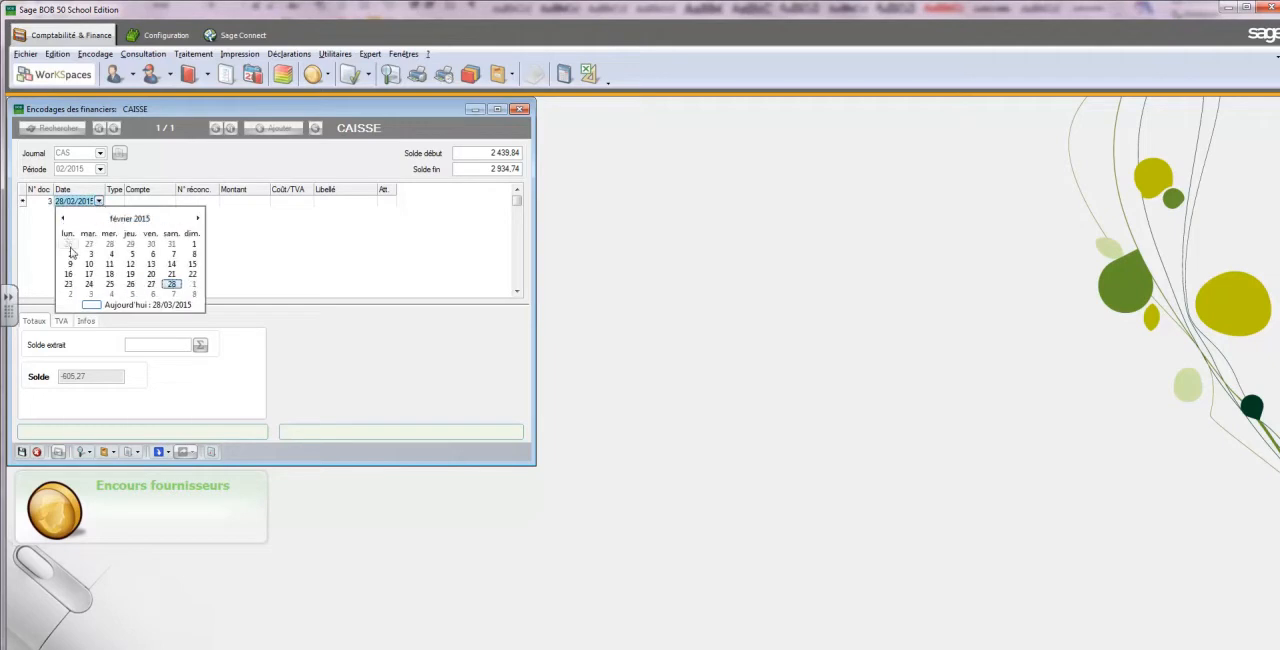
{"action": "left_click", "coordinate": [89, 274]}
{"action": "left_click", "coordinate": [118, 205]}
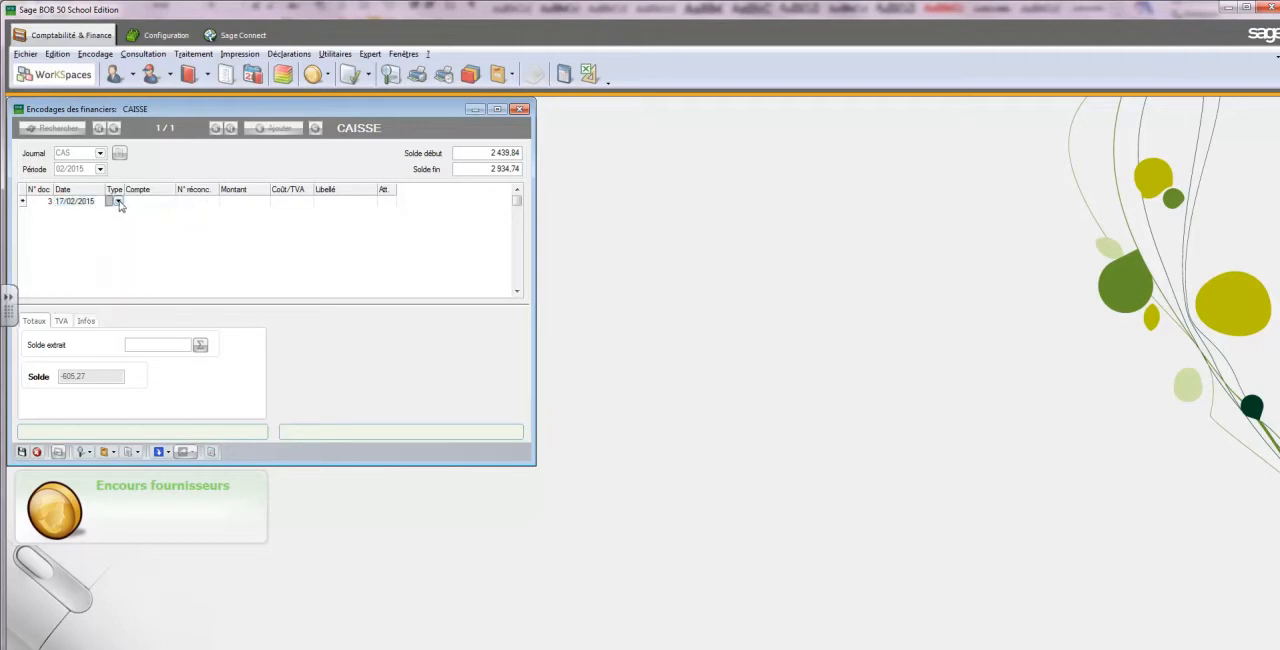
{"action": "left_click", "coordinate": [118, 203]}
{"action": "left_click", "coordinate": [137, 218]}
{"action": "left_click", "coordinate": [150, 203]}
{"action": "left_click", "coordinate": [169, 202]}
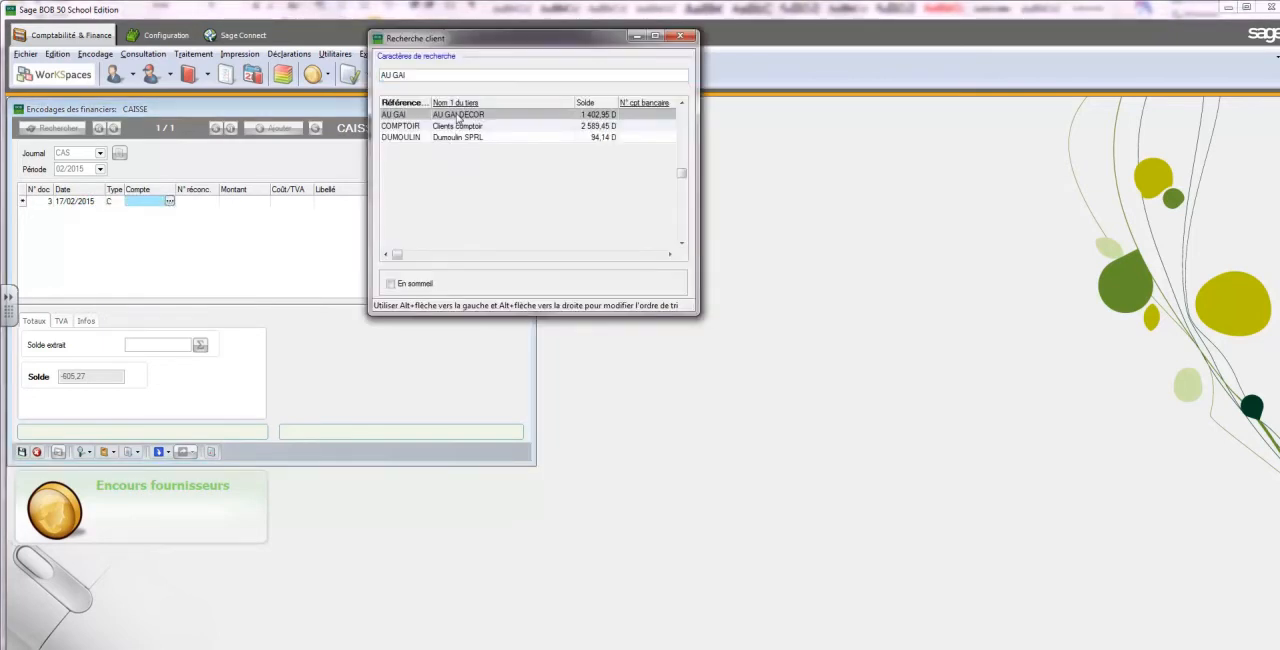
{"action": "double_click", "coordinate": [458, 116]}
Reconcile the AU GAI line with the 503.25 invoice "fac 7" dated 14/02/2015 and complete the line
{"action": "left_click", "coordinate": [203, 203]}
{"action": "left_click", "coordinate": [212, 202]}
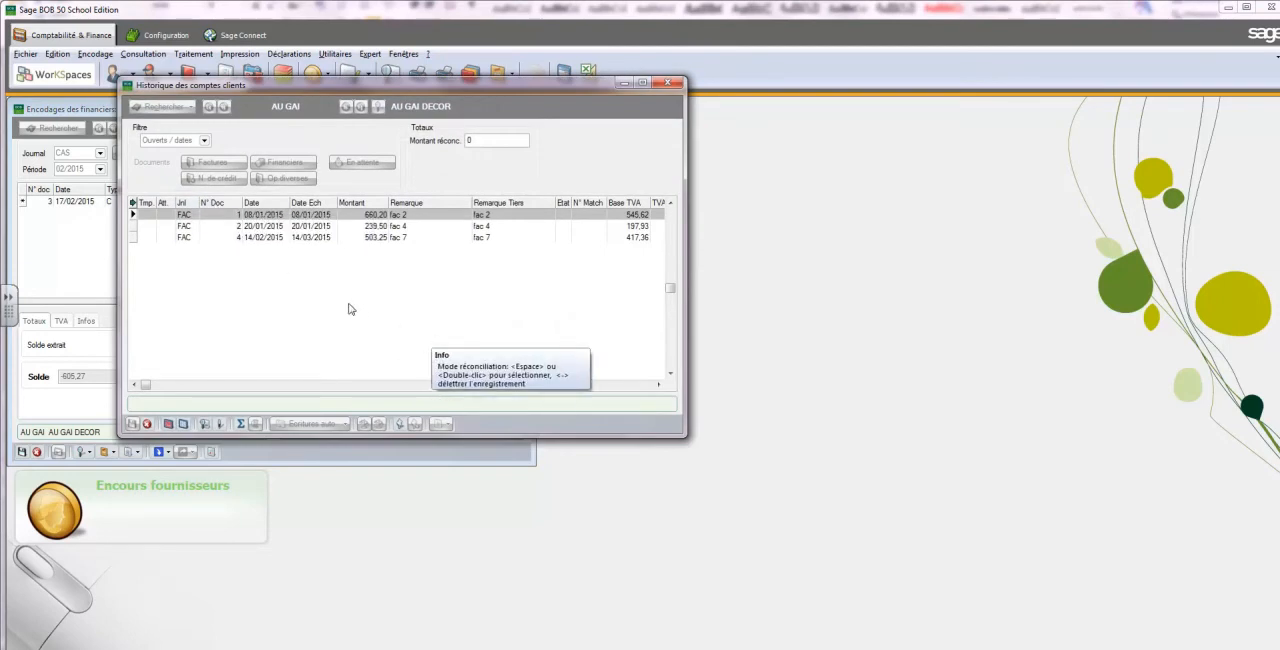
{"action": "double_click", "coordinate": [268, 240]}
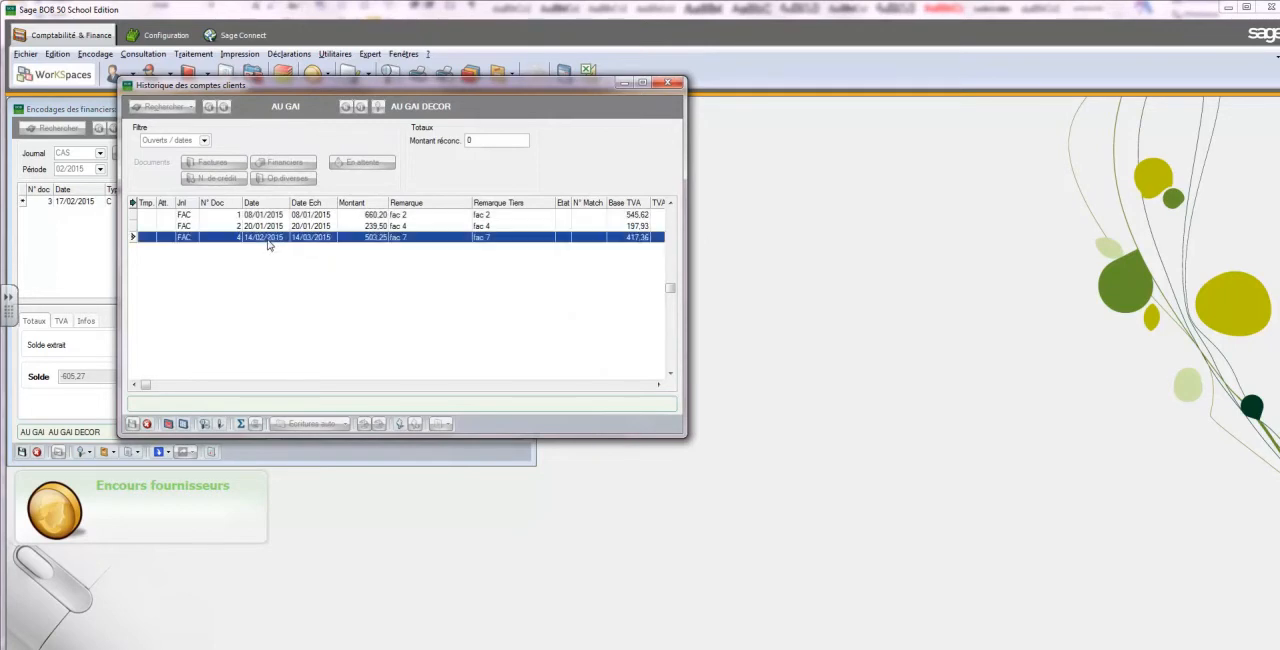
{"action": "left_click", "coordinate": [133, 424]}
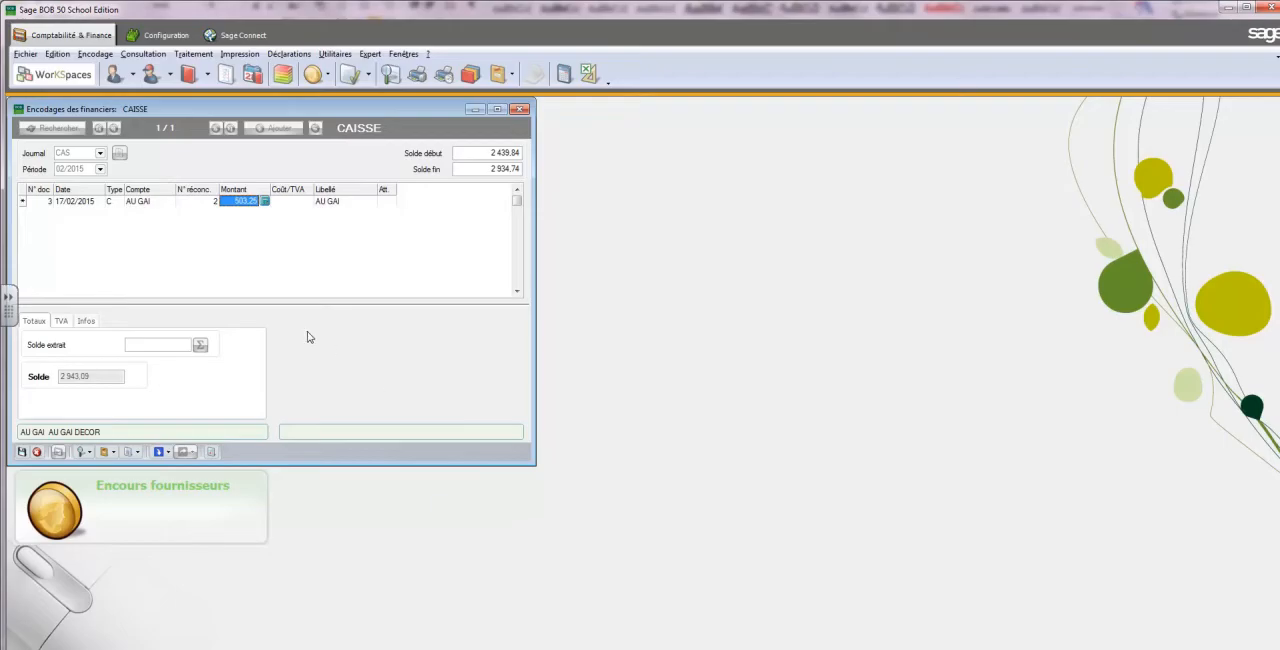
{"action": "key", "text": "Tab"}
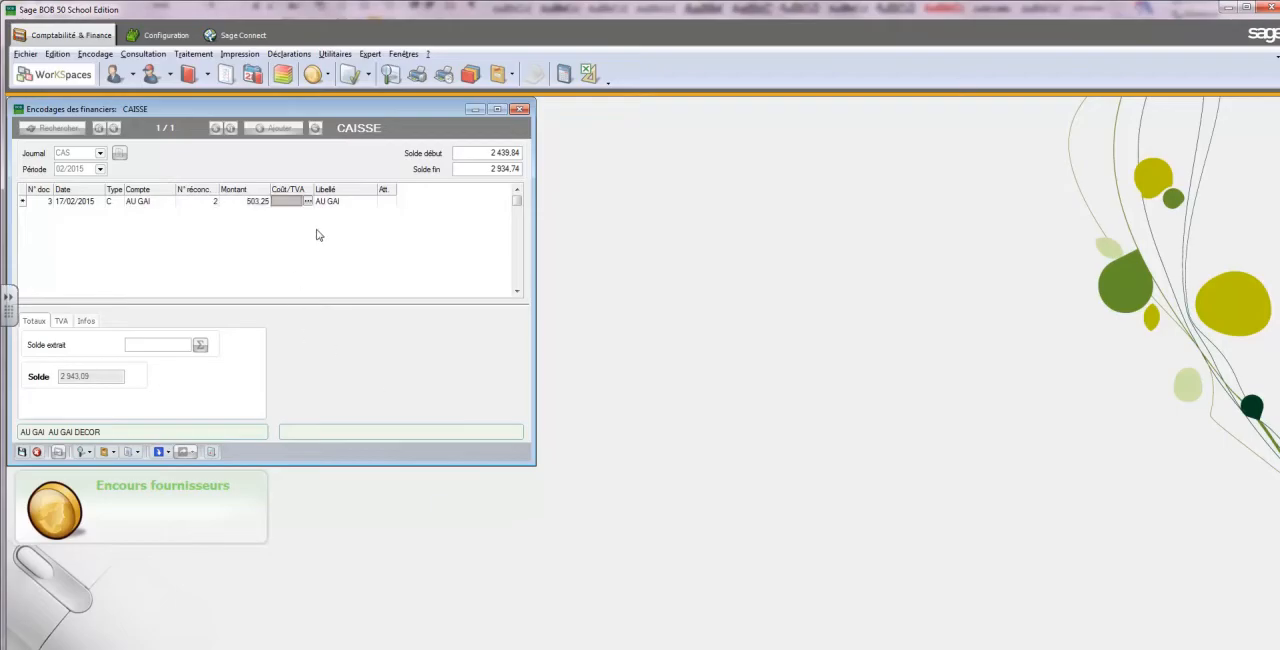
{"action": "key", "text": "Tab"}
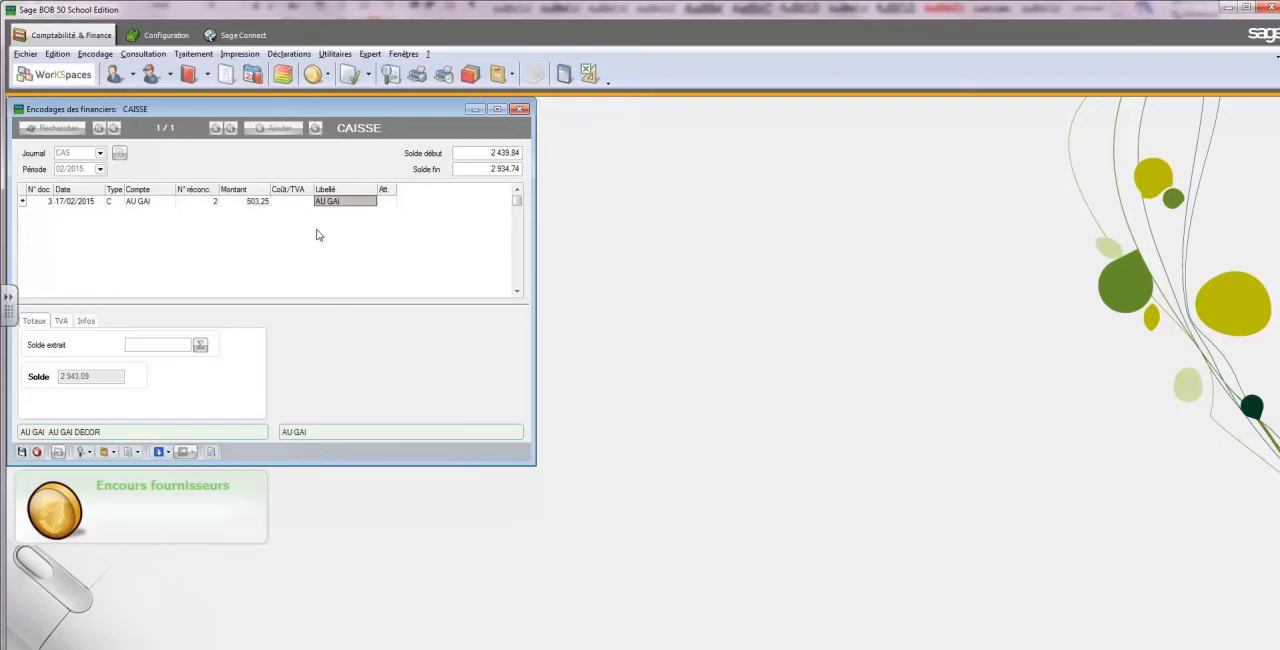
{"action": "key", "text": "Tab"}
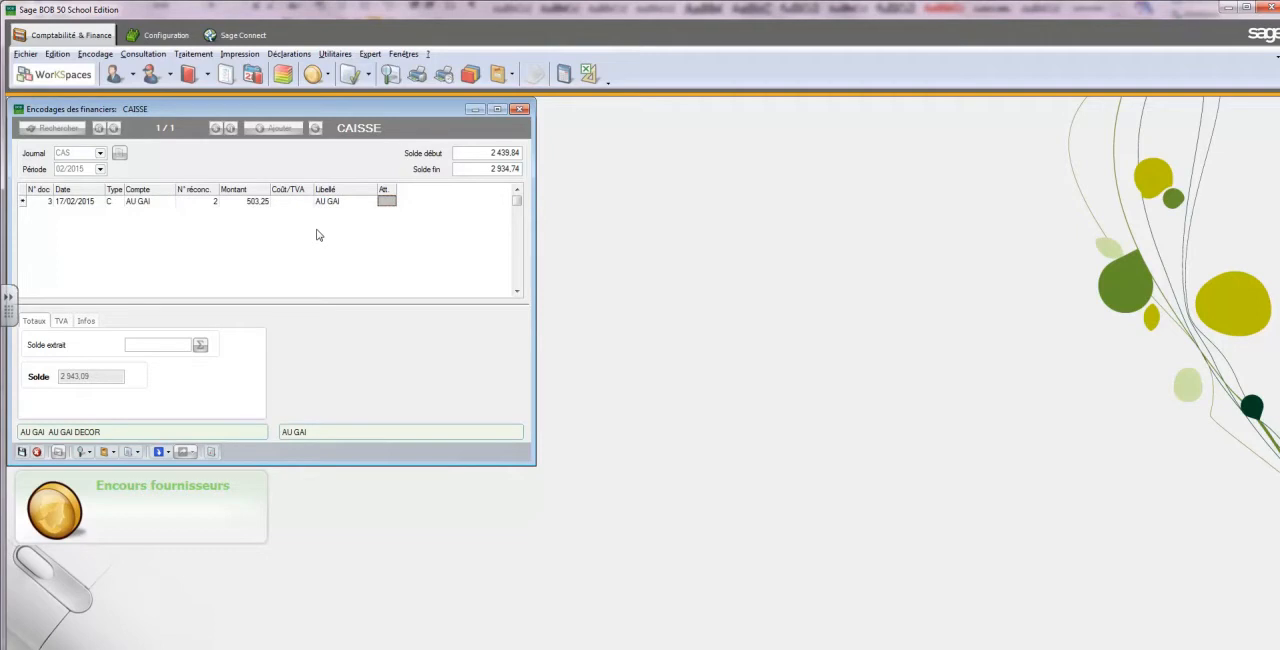
{"action": "key", "text": "Tab"}
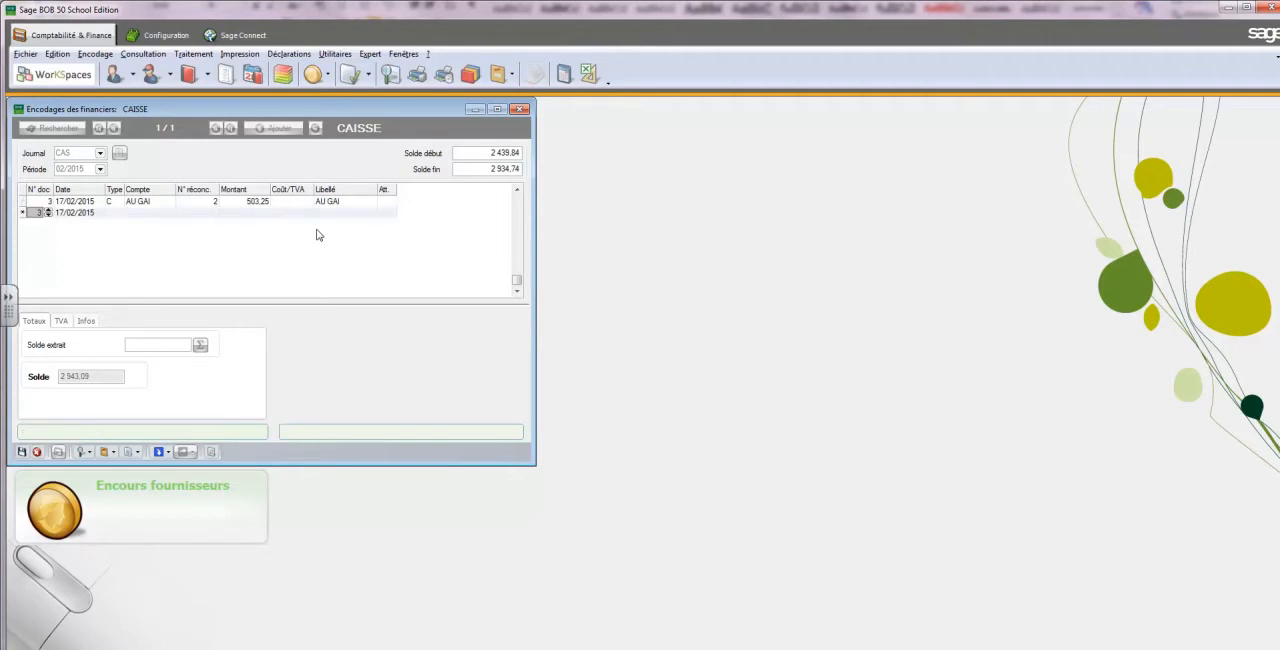
Start the second cash line dated 17/02/2015 with type G and general account 653000, Charges d'escompte de créances
{"action": "key", "text": "Tab"}
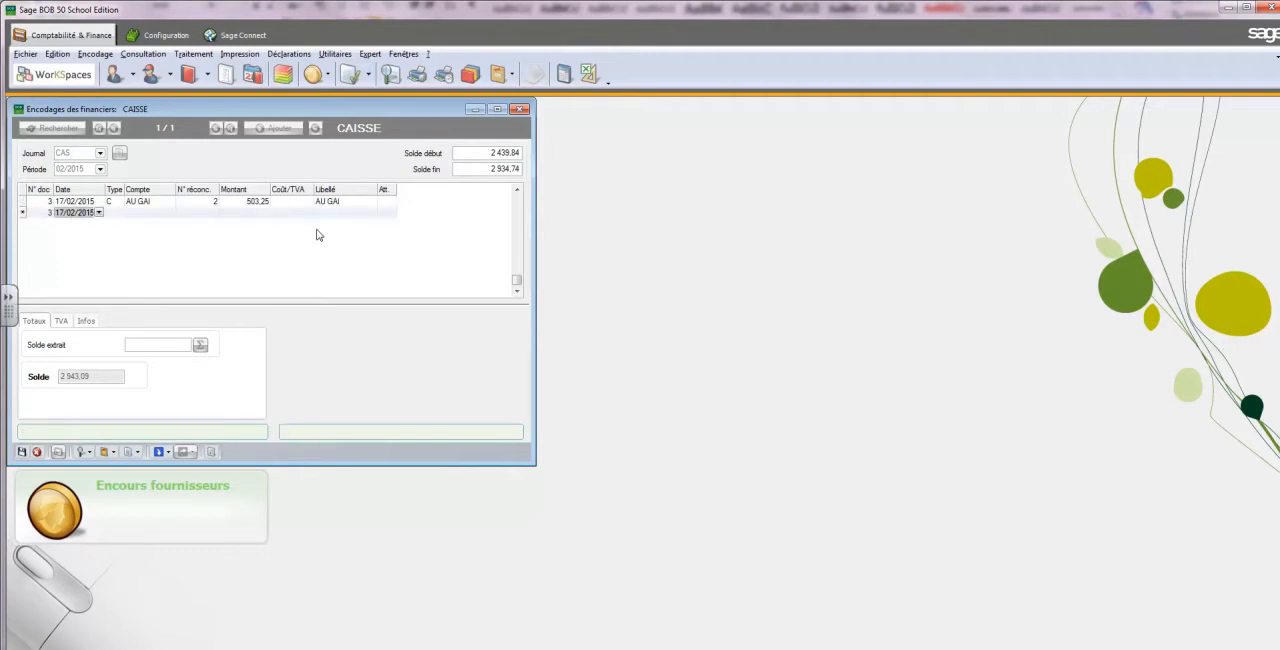
{"action": "key", "text": "Tab"}
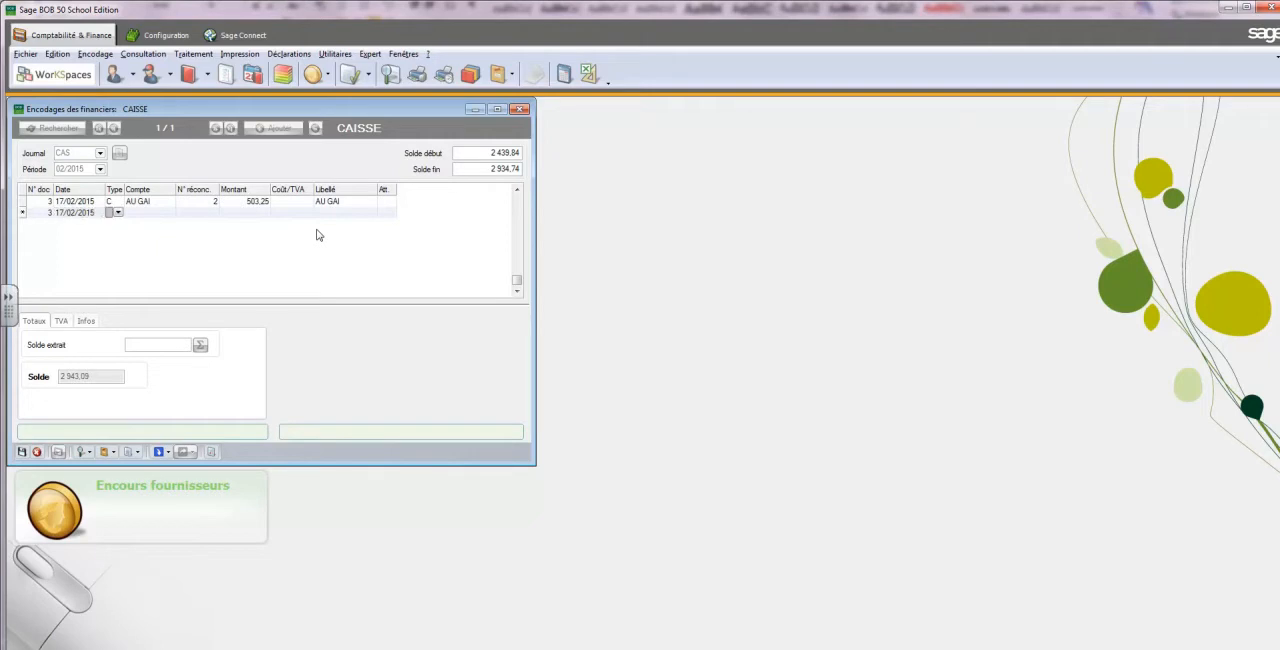
{"action": "left_click", "coordinate": [118, 214]}
{"action": "left_click", "coordinate": [145, 245]}
{"action": "left_click", "coordinate": [169, 213]}
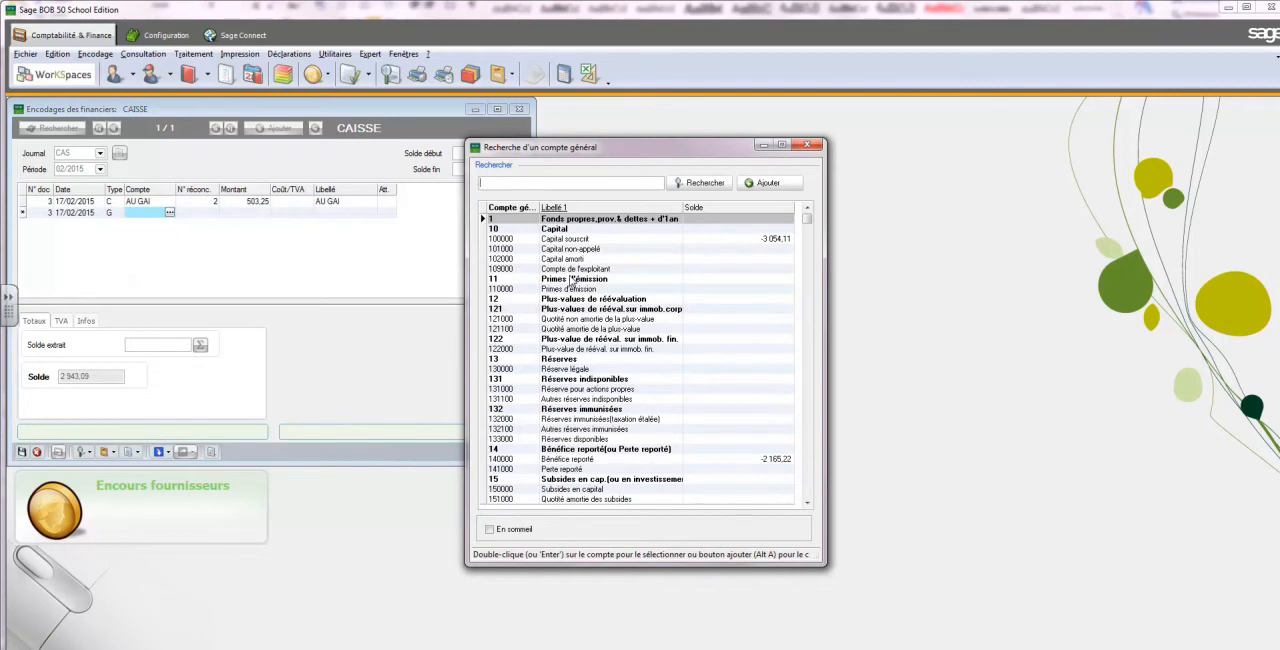
{"action": "type", "text": "6532"}
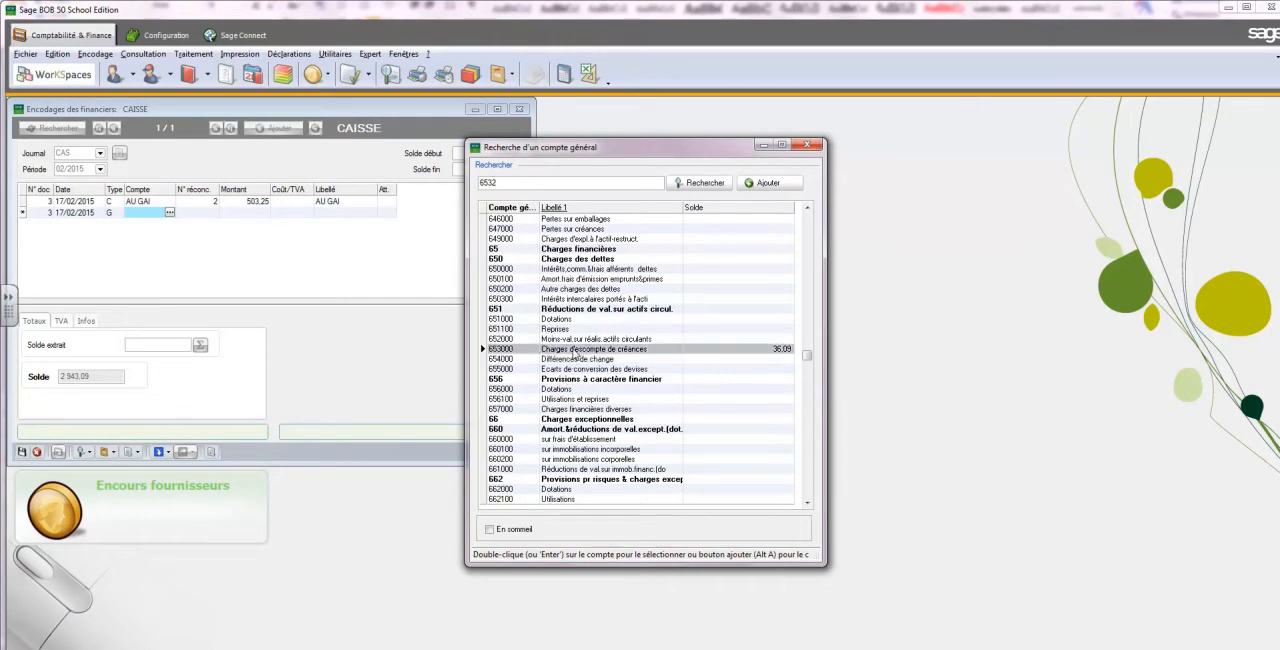
{"action": "double_click", "coordinate": [577, 350]}
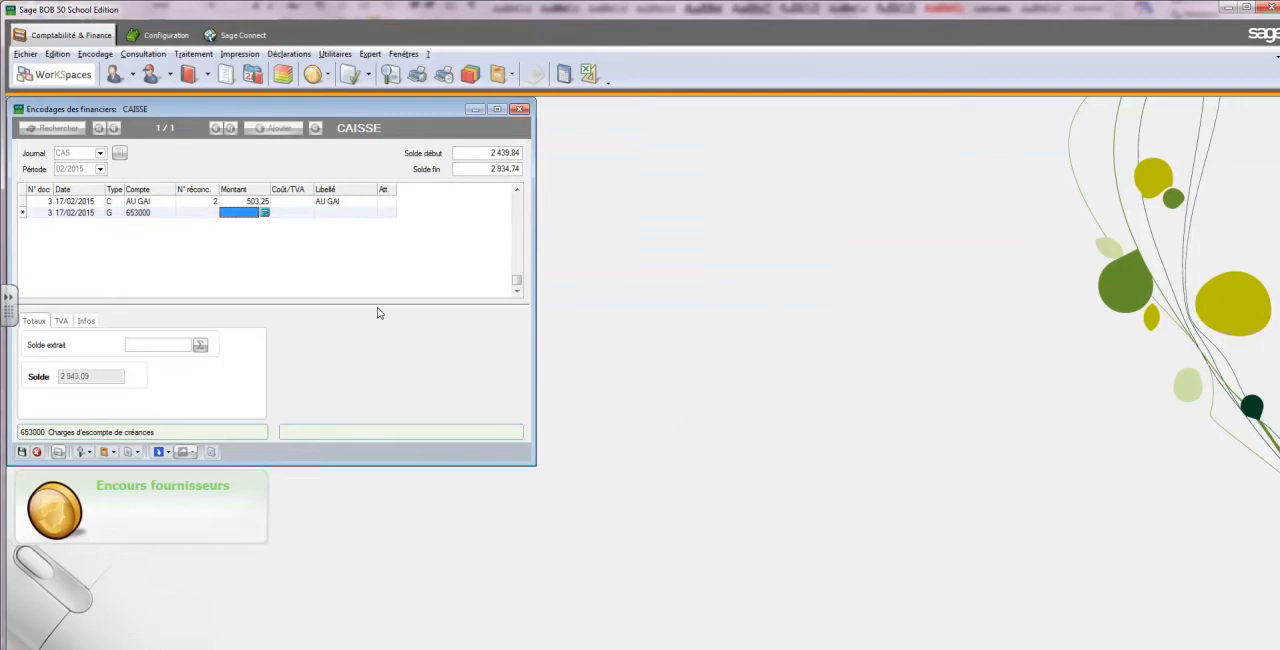
Set the 653000 line's amount to -8,35 and complete the line without a cost/VAT code
{"action": "type", "text": "8.35"}
{"action": "key", "text": "Tab"}
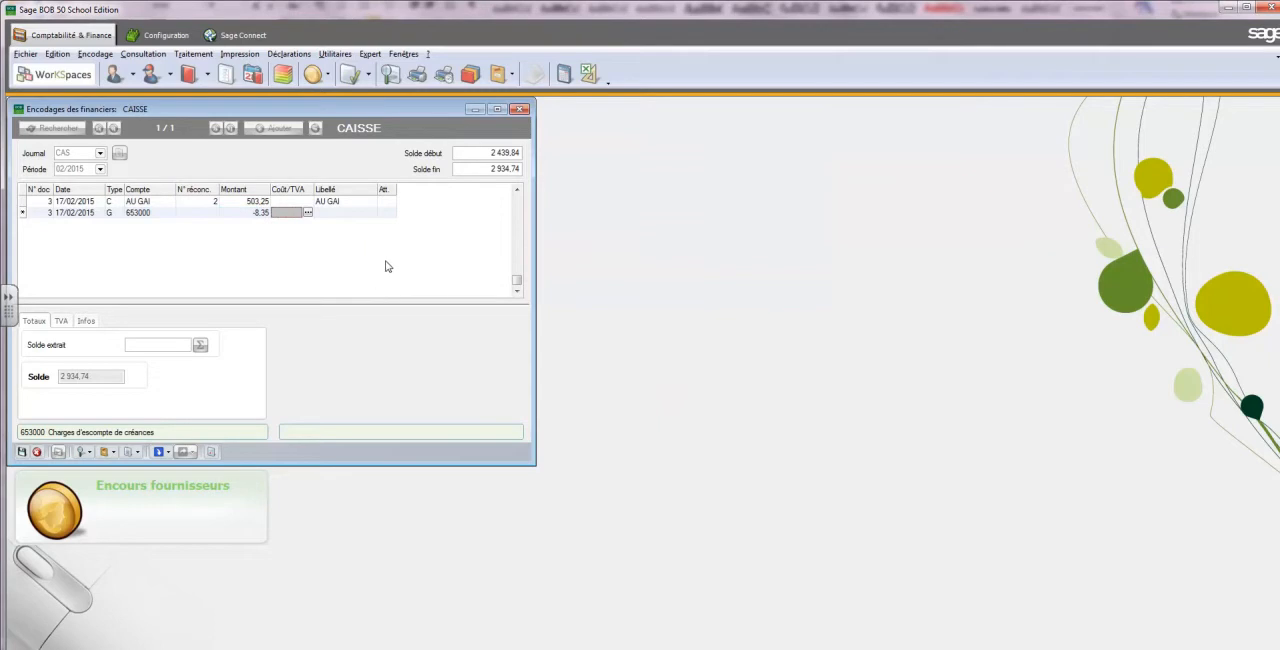
{"action": "key", "text": "Tab"}
{"action": "key", "text": "Tab"}
{"action": "key", "text": "Up"}
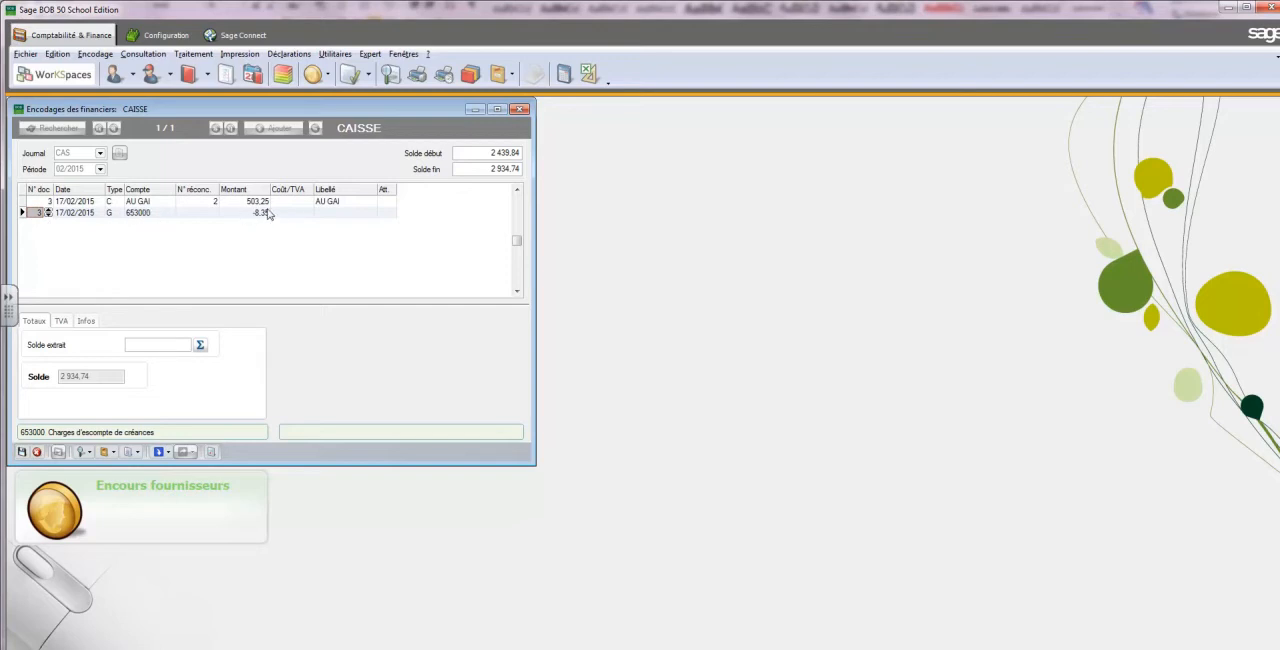
Save the cash entry, validate the documents of period 02/2015, and close the cash journal window
{"action": "left_click", "coordinate": [21, 452]}
{"action": "left_click", "coordinate": [58, 452]}
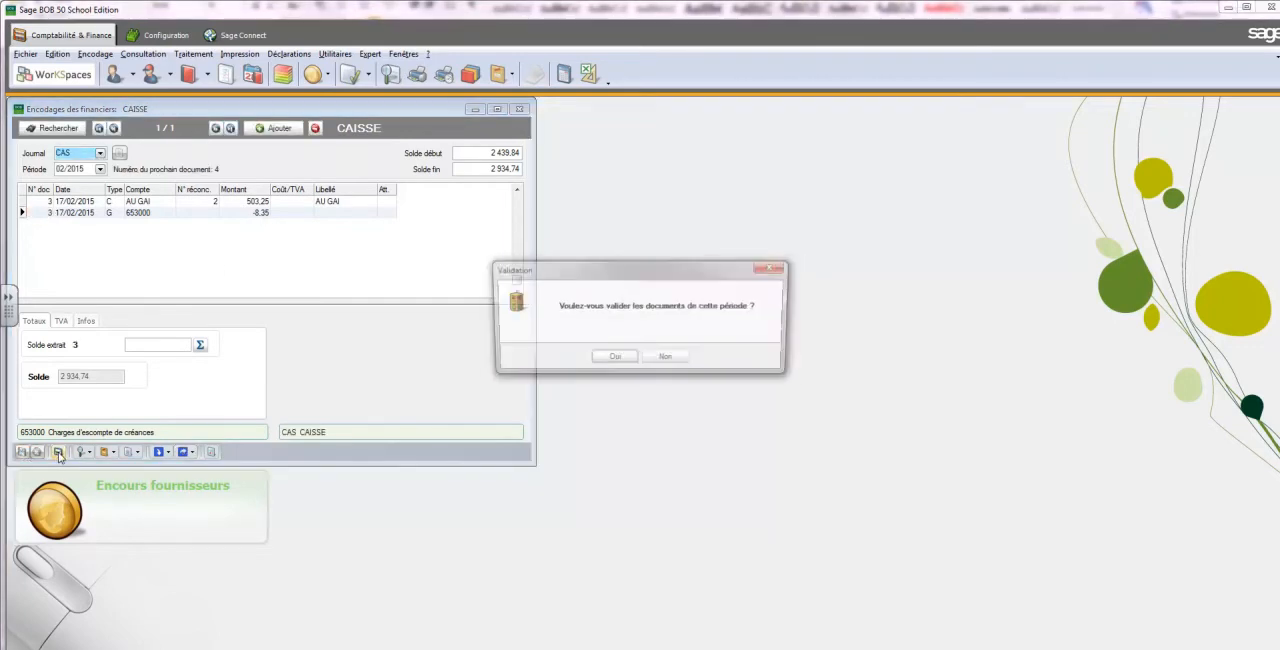
{"action": "left_click", "coordinate": [610, 358]}
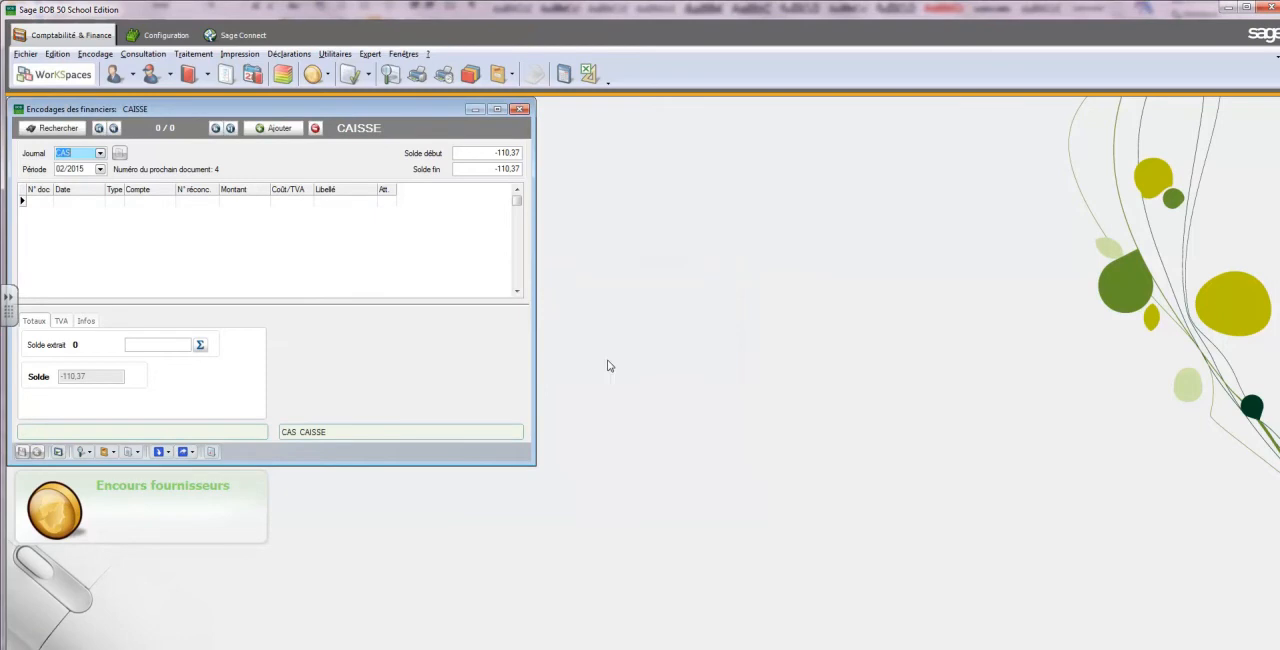
{"action": "left_click", "coordinate": [520, 110]}
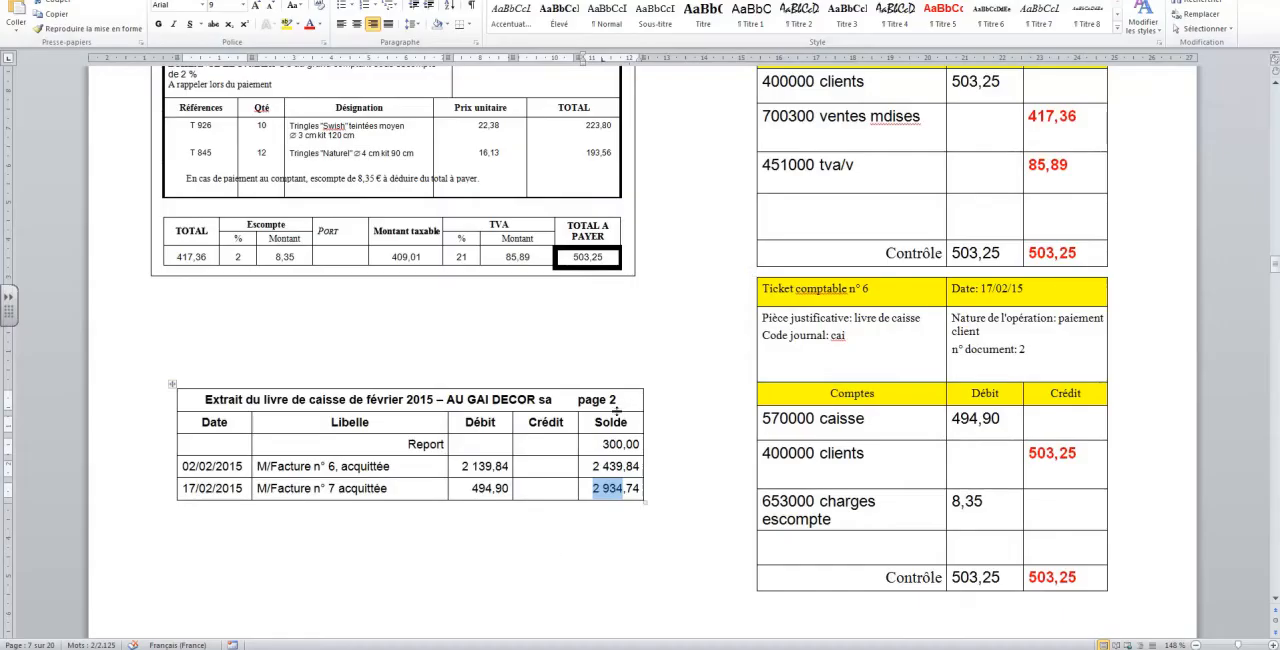
In the Word document, change the journal code of accounting ticket n° 5 to achats
{"action": "scroll", "coordinate": [640, 340], "scroll_direction": "up", "scroll_amount": 3}
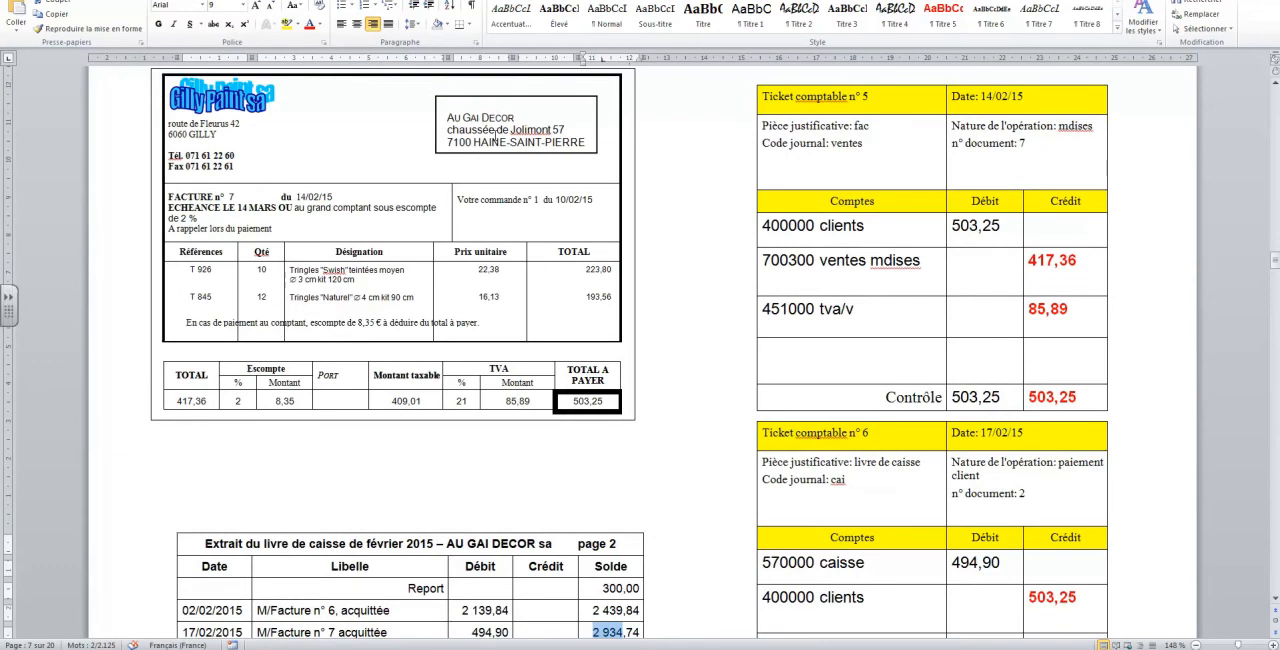
{"action": "scroll", "coordinate": [494, 138], "scroll_direction": "down", "scroll_amount": 1}
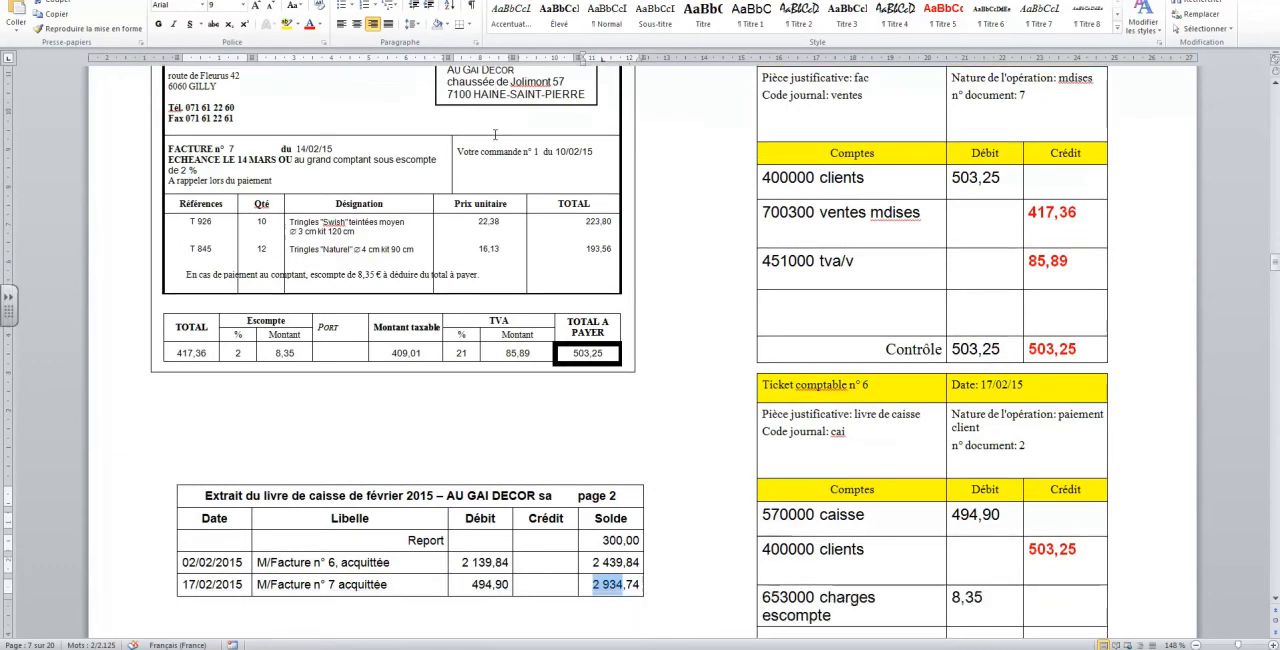
{"action": "scroll", "coordinate": [700, 88], "scroll_direction": "up", "scroll_amount": 2}
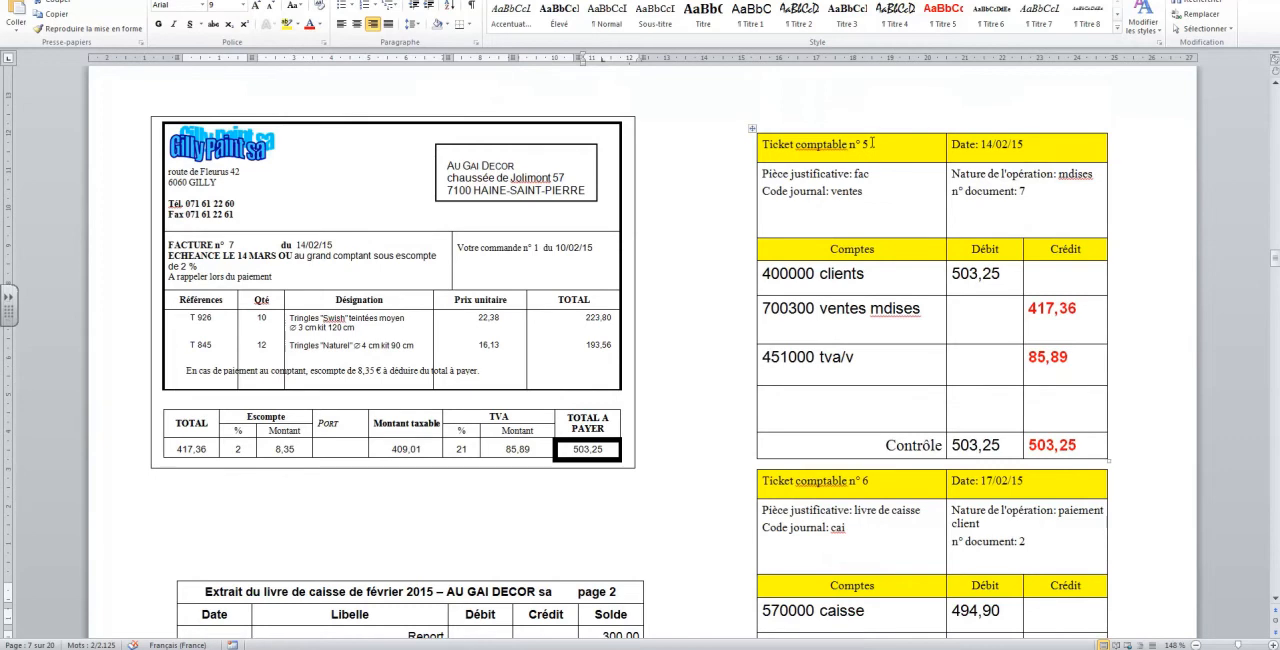
{"action": "double_click", "coordinate": [856, 191]}
{"action": "type", "text": "achats"}
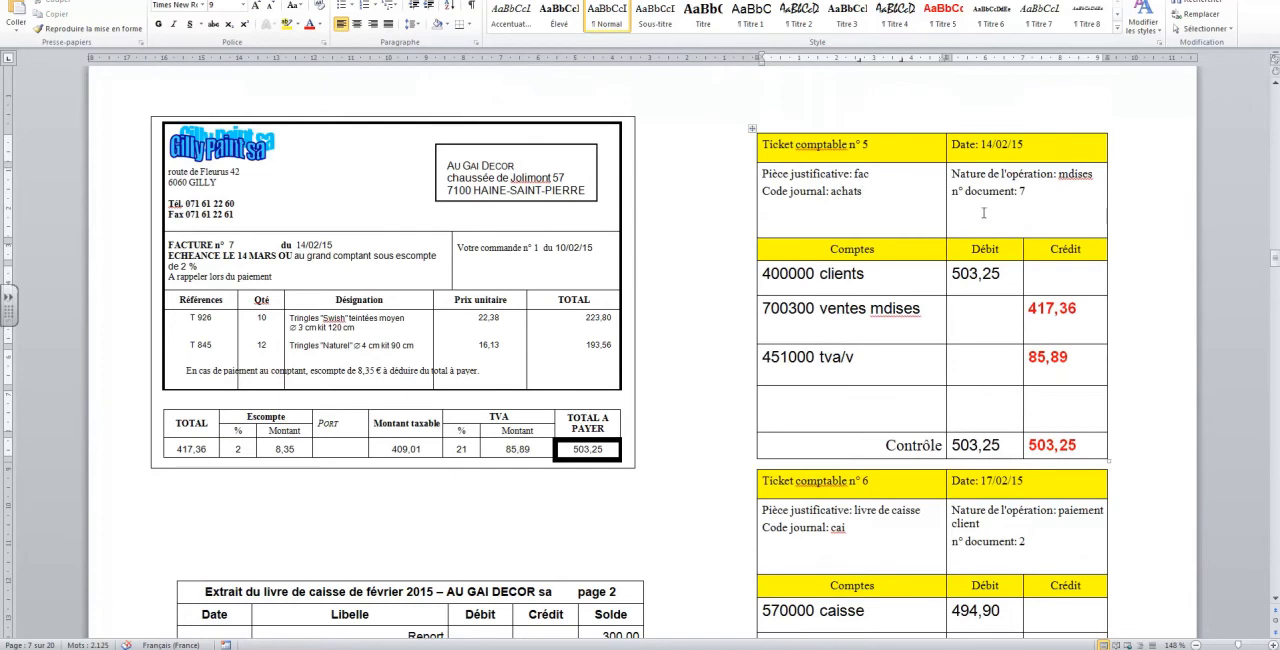
Clear the accounts, debit and credit amounts, and control totals of ticket n° 5
{"action": "left_click_drag", "start_coordinate": [873, 271], "coordinate": [1093, 399]}
{"action": "key", "text": "Delete"}
{"action": "left_click_drag", "start_coordinate": [1000, 446], "coordinate": [1038, 452]}
{"action": "key", "text": "Delete"}
Change the nature of the operation in ticket n° 6 to paiement fournisseur
{"action": "scroll", "coordinate": [917, 389], "scroll_direction": "down", "scroll_amount": 3}
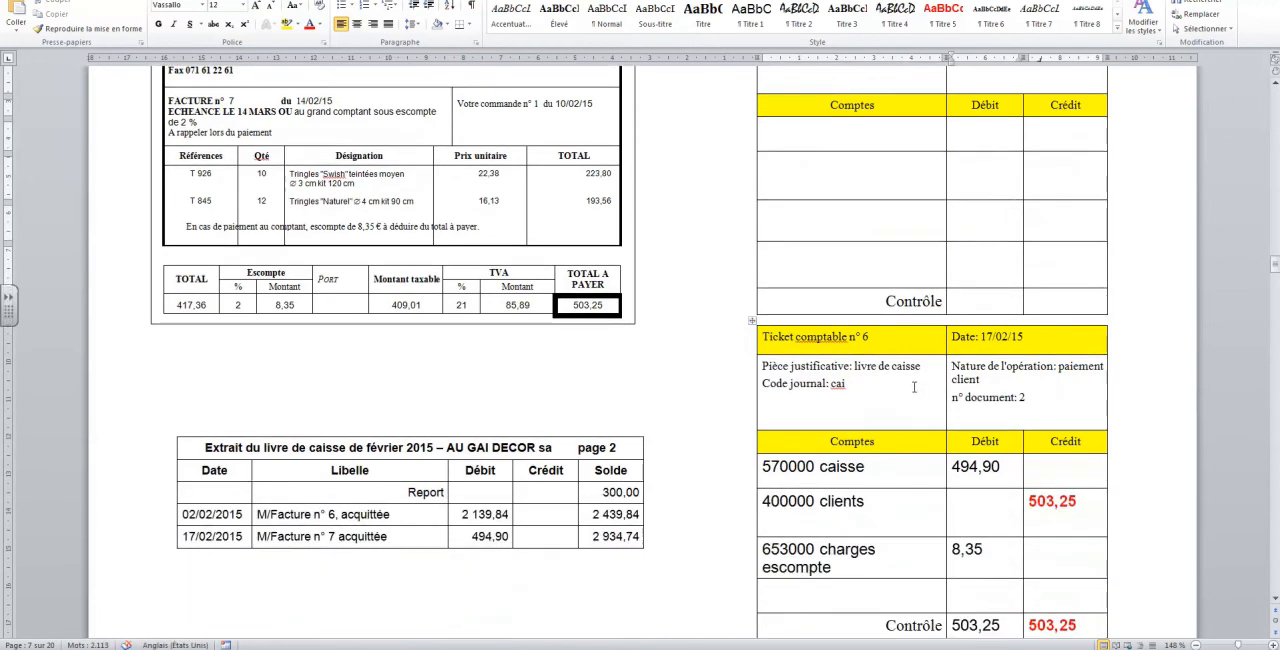
{"action": "left_click", "coordinate": [846, 384]}
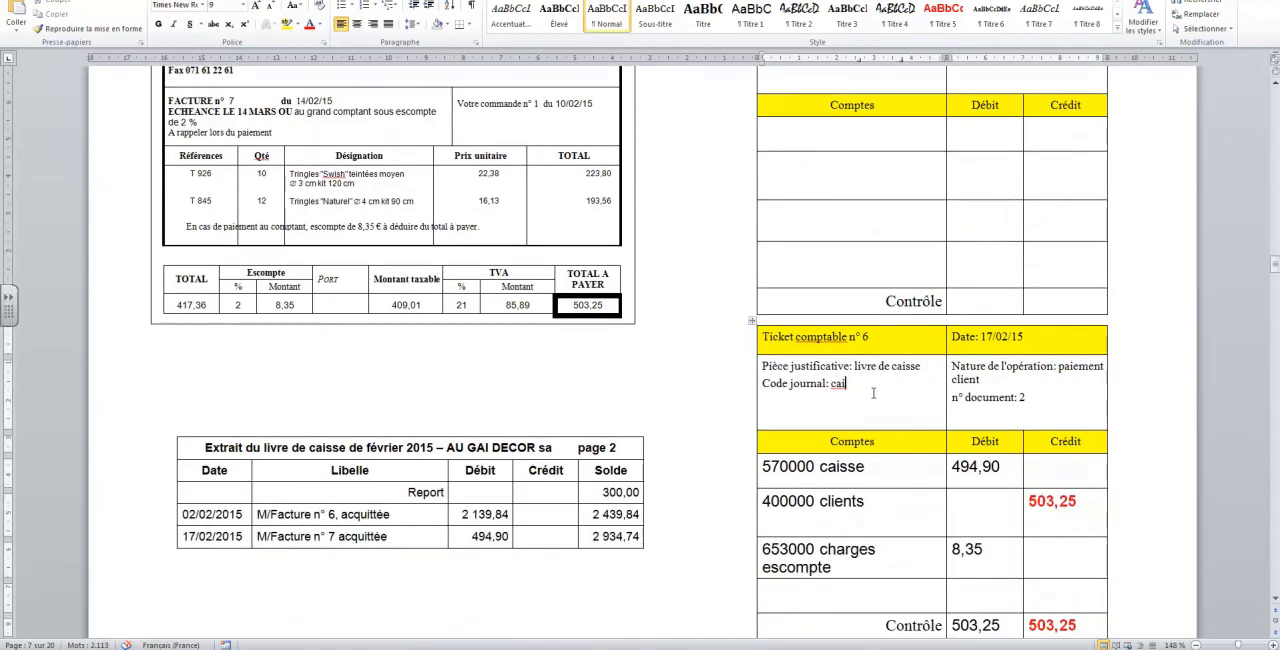
{"action": "double_click", "coordinate": [959, 379]}
{"action": "type", "text": "fournisseur"}
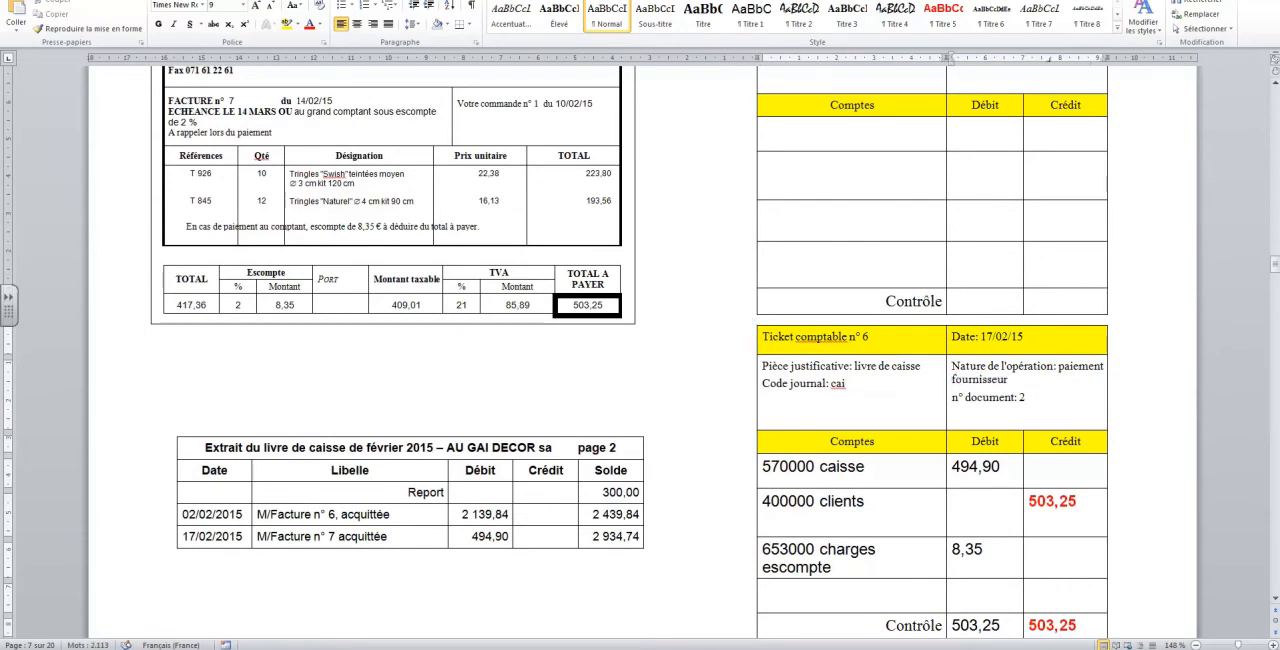
Clear the account lines, amounts, and control totals of ticket n° 6
{"action": "scroll", "coordinate": [1043, 401], "scroll_direction": "down", "scroll_amount": 2}
{"action": "left_click_drag", "start_coordinate": [764, 370], "coordinate": [1031, 459]}
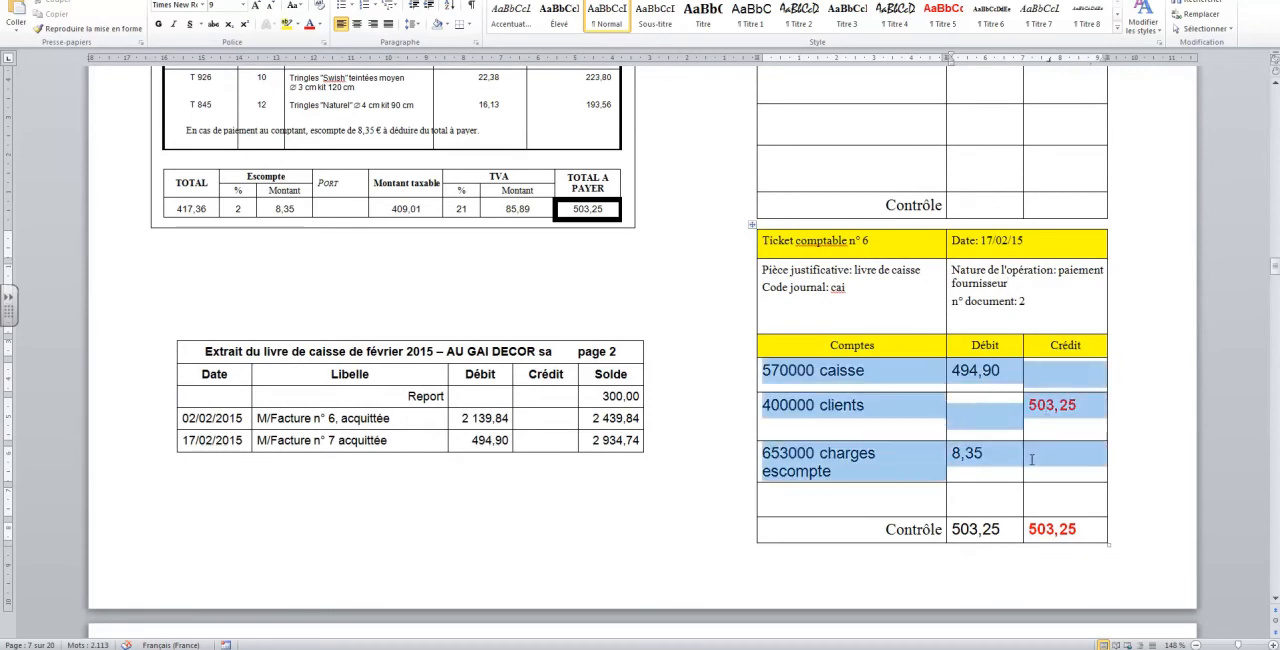
{"action": "key", "text": "Delete"}
{"action": "key", "text": "Delete"}
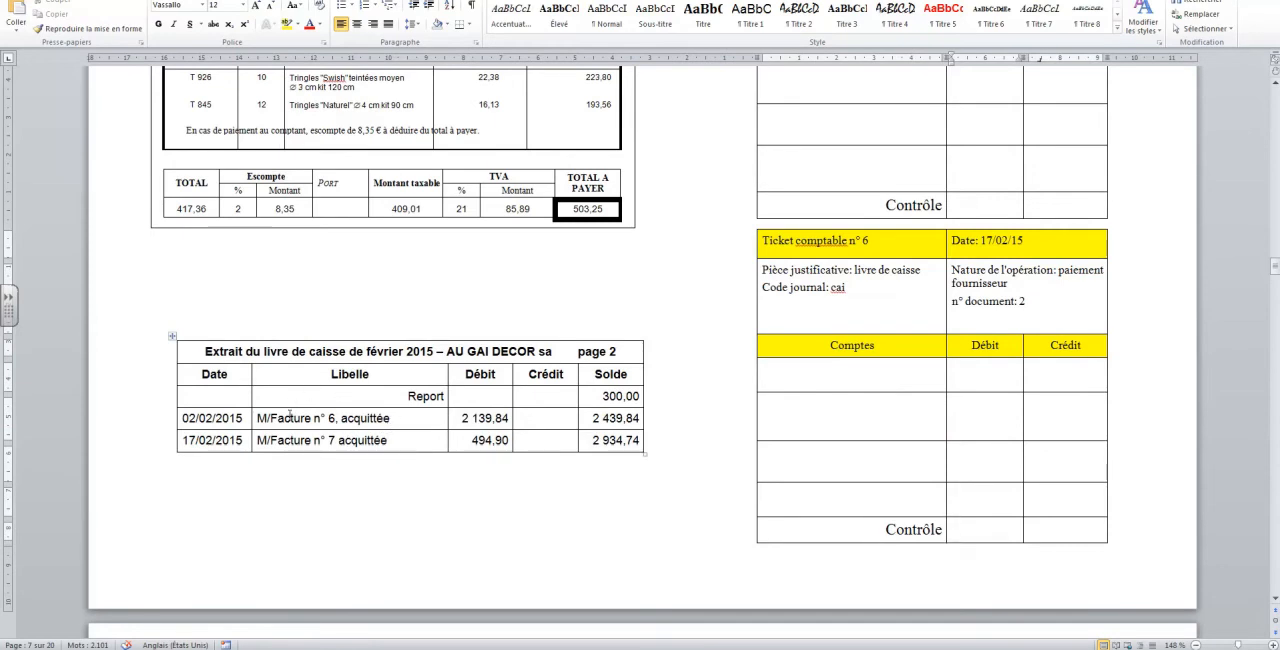
Insert "Paiement GP" before the invoice n° 6 description in the cash book extract
{"action": "left_click", "coordinate": [256, 419]}
{"action": "type", "text": "paiement"}
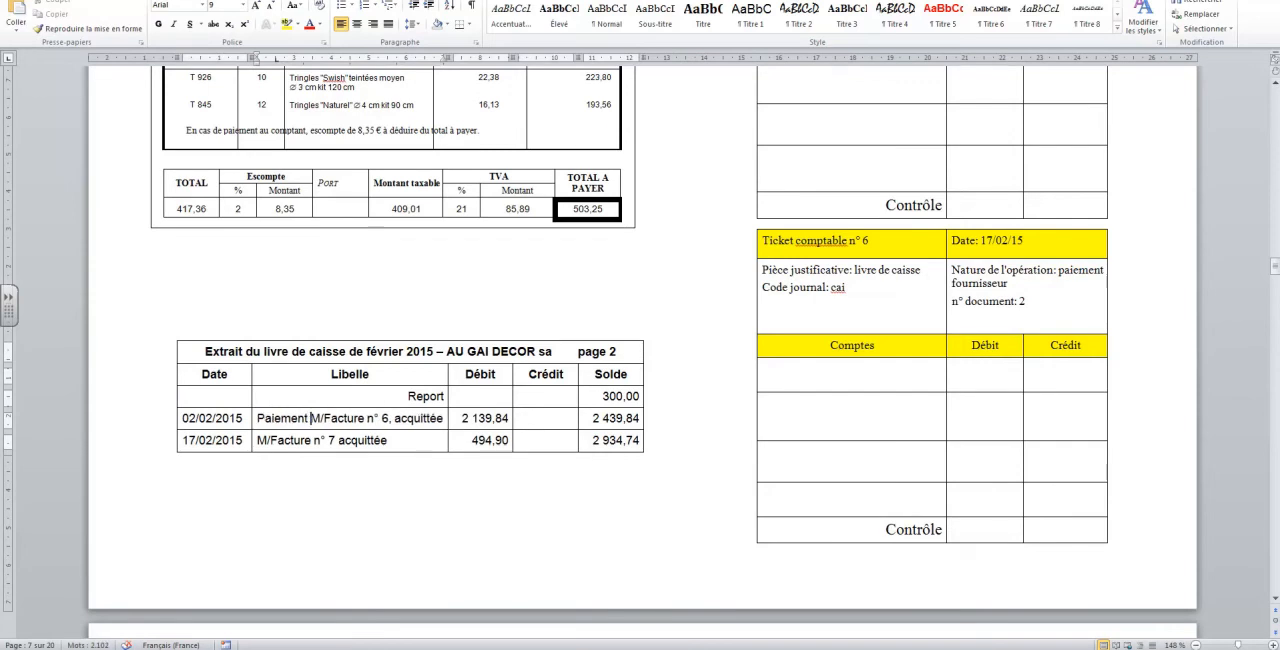
{"action": "type", "text": " GP"}
Remove "acquittée" from the descriptions of invoices n° 6 and n° 7 in the cash book extract
{"action": "left_click", "coordinate": [306, 432]}
{"action": "key", "text": "BackSpace"}
{"action": "key", "text": "BackSpace"}
{"action": "key", "text": "BackSpace"}
{"action": "key", "text": "BackSpace"}
{"action": "key", "text": "BackSpace"}
{"action": "key", "text": "BackSpace"}
{"action": "key", "text": "BackSpace"}
{"action": "key", "text": "BackSpace"}
{"action": "key", "text": "BackSpace"}
{"action": "key", "text": "BackSpace"}
{"action": "key", "text": "BackSpace"}
{"action": "double_click", "coordinate": [384, 441]}
{"action": "key", "text": "BackSpace"}
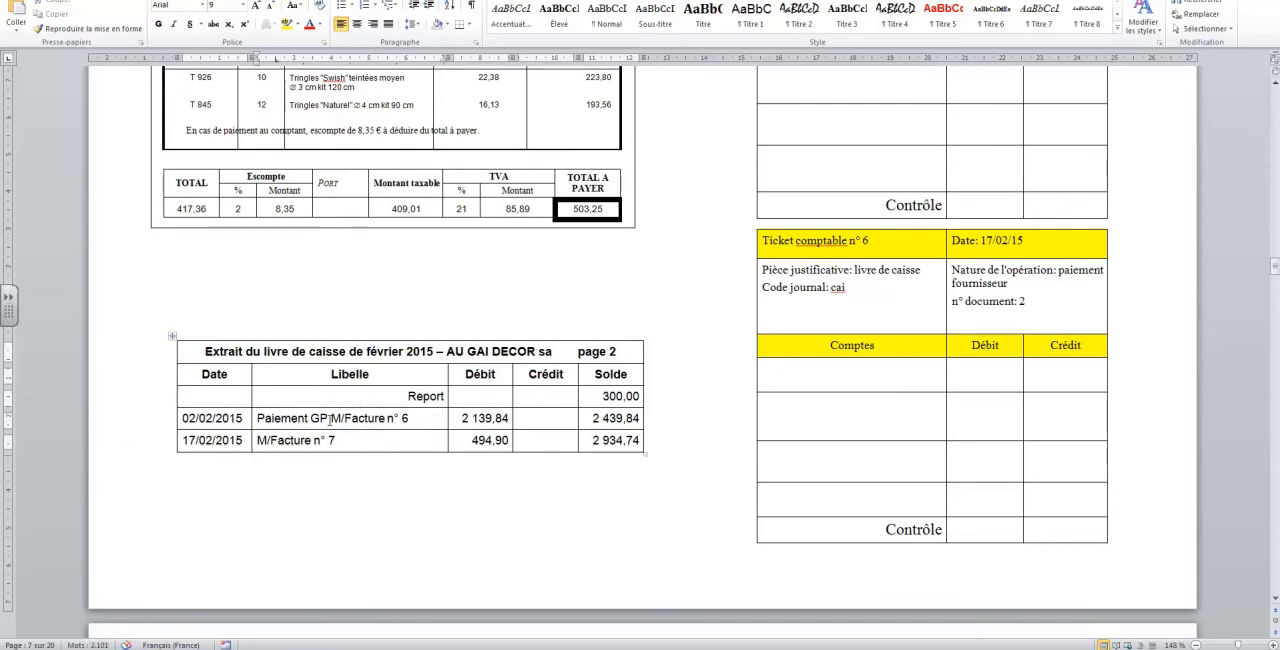
Copy "Paiement GP" in front of the invoice n° 7 description and remove "M/" from both invoice descriptions
{"action": "left_click_drag", "start_coordinate": [332, 420], "coordinate": [257, 420]}
{"action": "key", "text": "ctrl+c"}
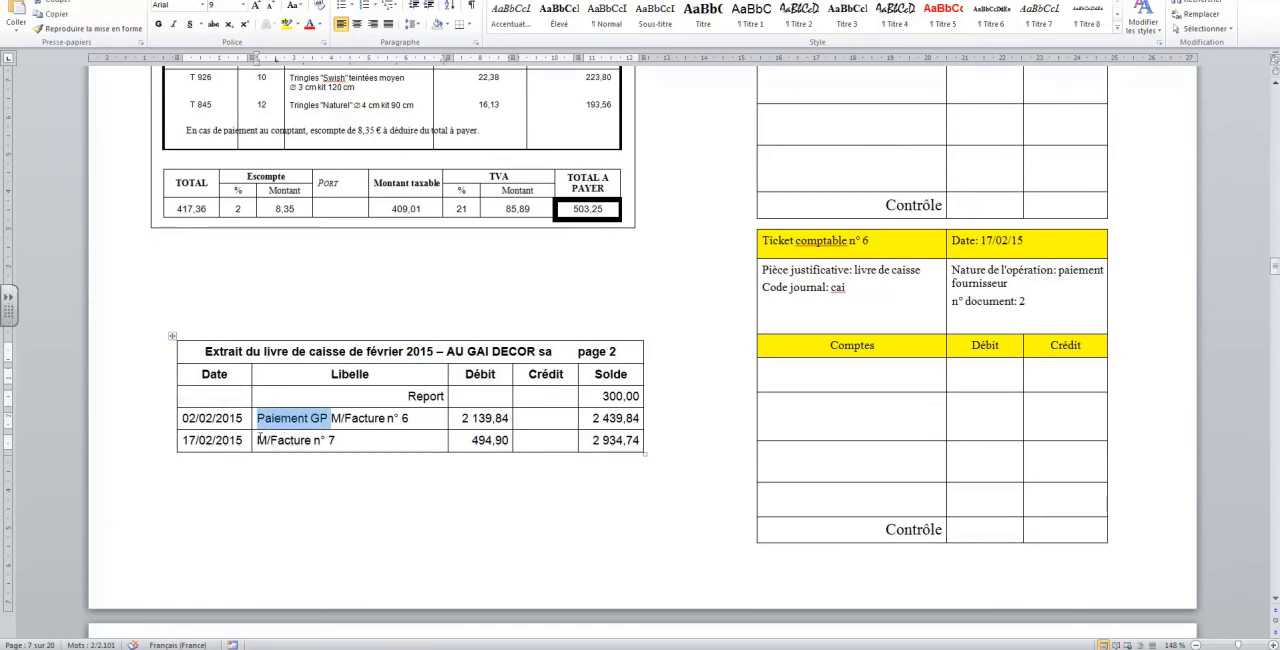
{"action": "left_click", "coordinate": [259, 440]}
{"action": "key", "text": "ctrl+v"}
{"action": "key", "text": "Delete"}
{"action": "key", "text": "Delete"}
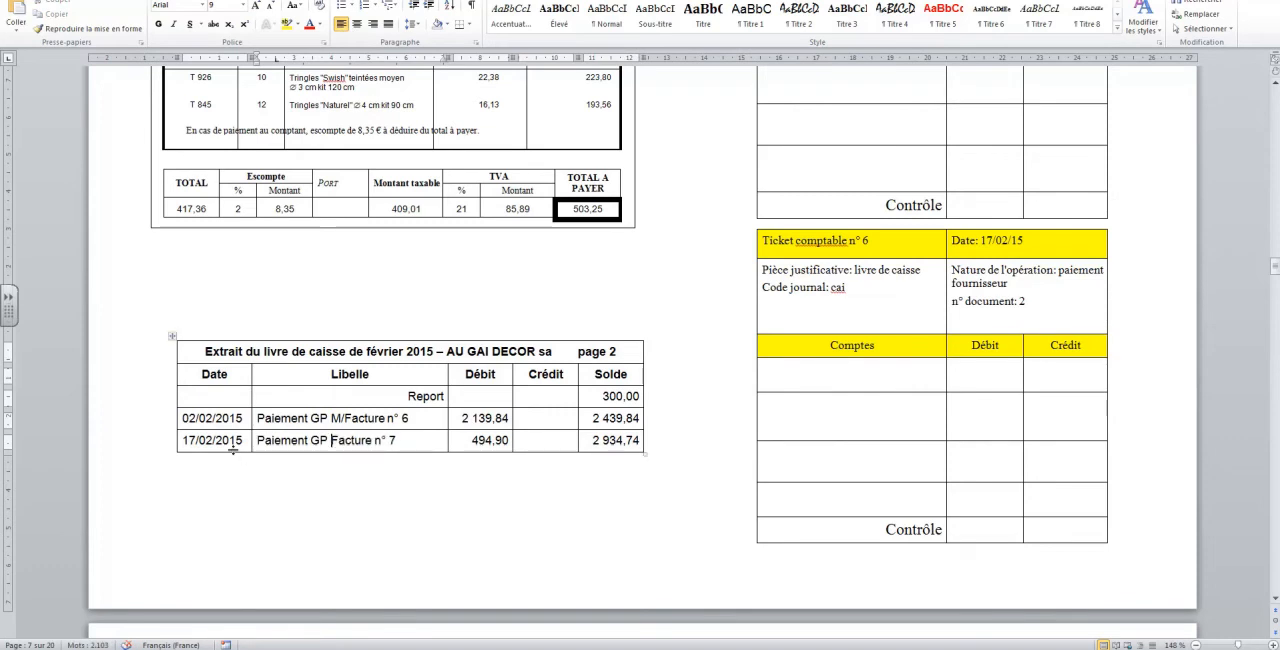
{"action": "left_click", "coordinate": [345, 418]}
{"action": "key", "text": "BackSpace"}
{"action": "key", "text": "BackSpace"}
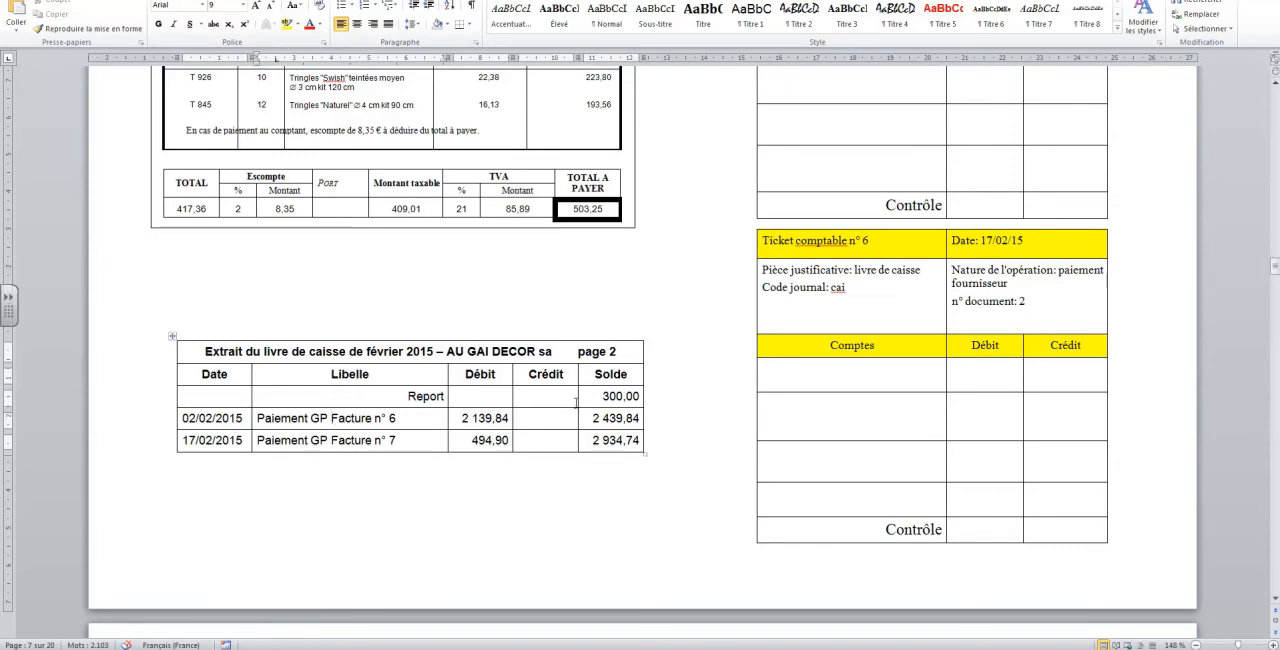
Clear the Solde column and move the amounts 2 139,84 and 494,90 from Débit to Crédit in the cash book extract
{"action": "left_click_drag", "start_coordinate": [603, 397], "coordinate": [608, 437]}
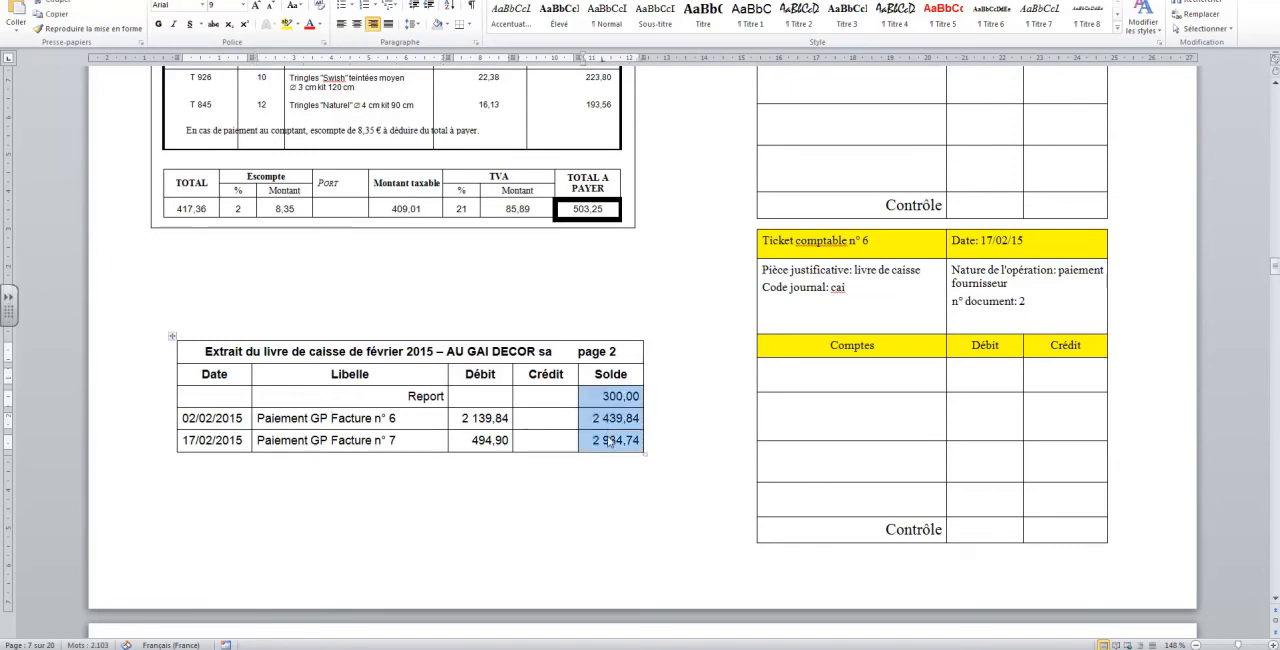
{"action": "key", "text": "Delete"}
{"action": "left_click_drag", "start_coordinate": [467, 416], "coordinate": [526, 424]}
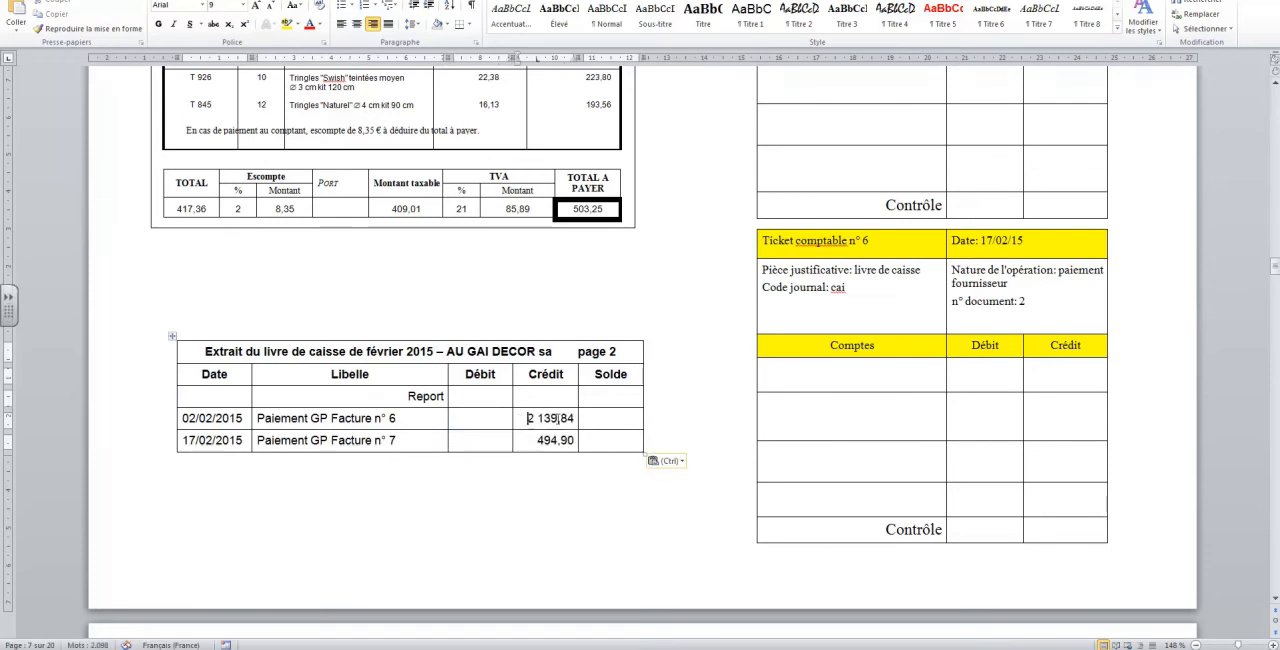
Fill the Solde column with 15000,00 for the Report row, 12860,16 for 02/02/2015, and 12365,26 for 17/02/2015
{"action": "left_click", "coordinate": [632, 403]}
{"action": "type", "text": "15000"}
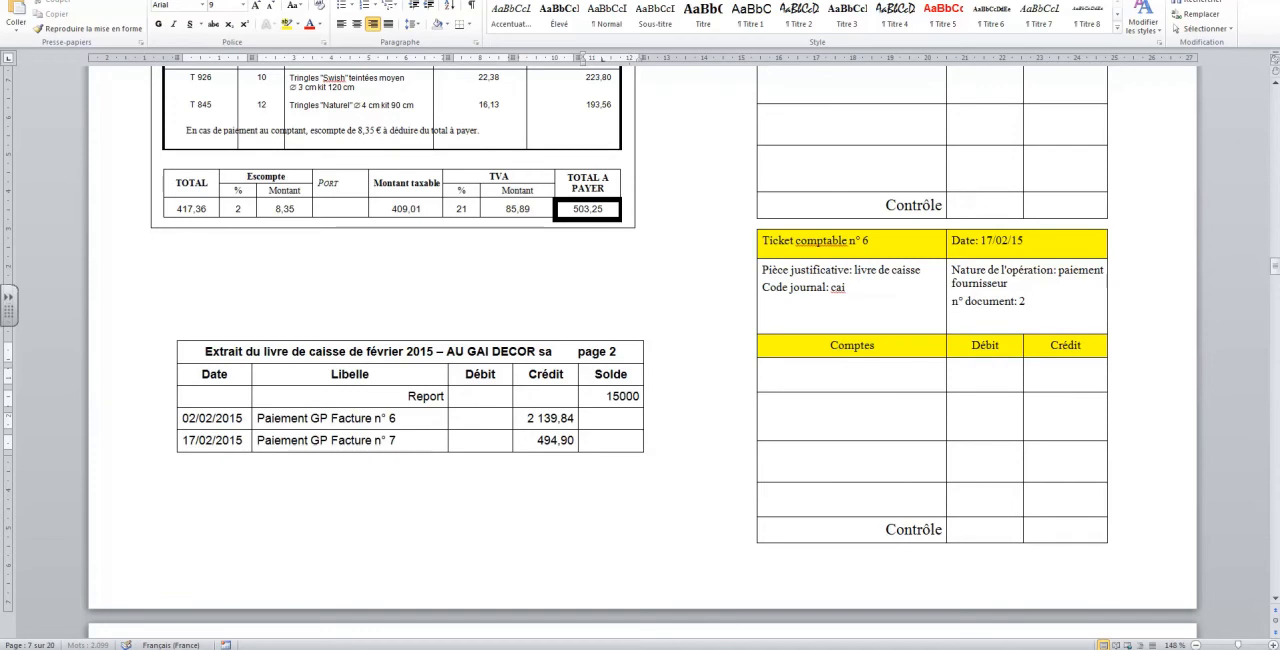
{"action": "type", "text": ",00"}
{"action": "key", "text": "Down"}
{"action": "type", "text": "12860,16"}
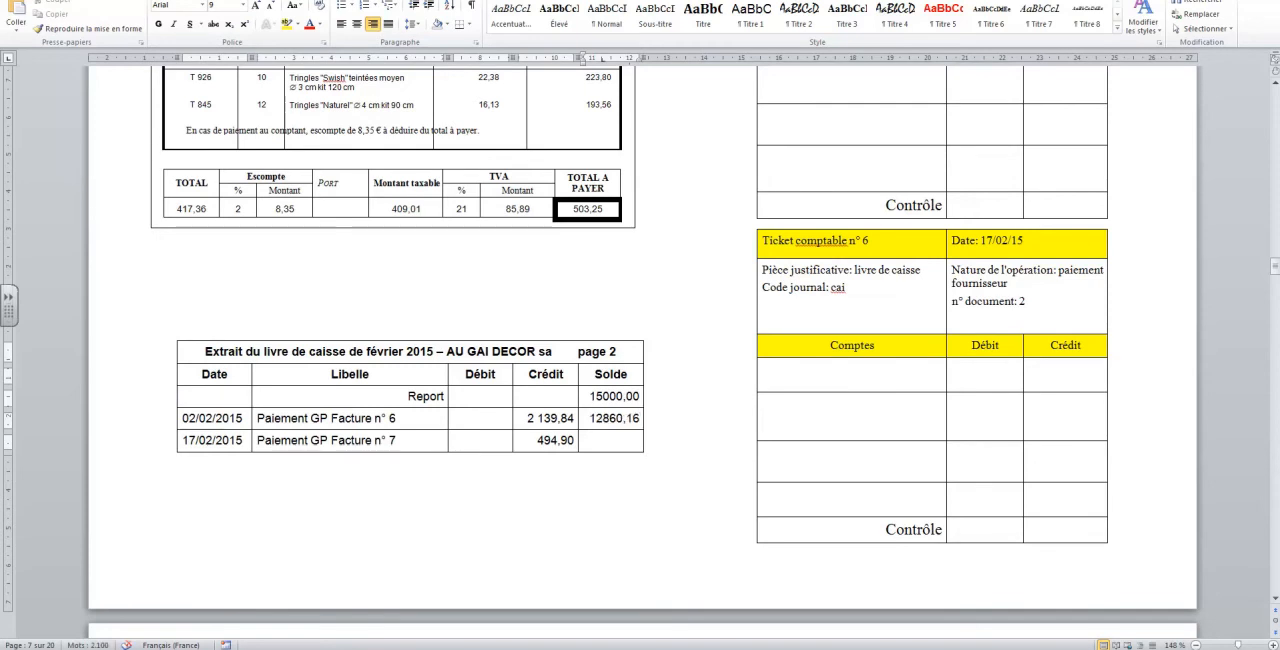
{"action": "key", "text": "Down"}
{"action": "type", "text": "12365,26"}
Enter "604000 achats mdises" as the first account of ticket n° 5
{"action": "left_click_drag", "start_coordinate": [538, 351], "coordinate": [456, 352]}
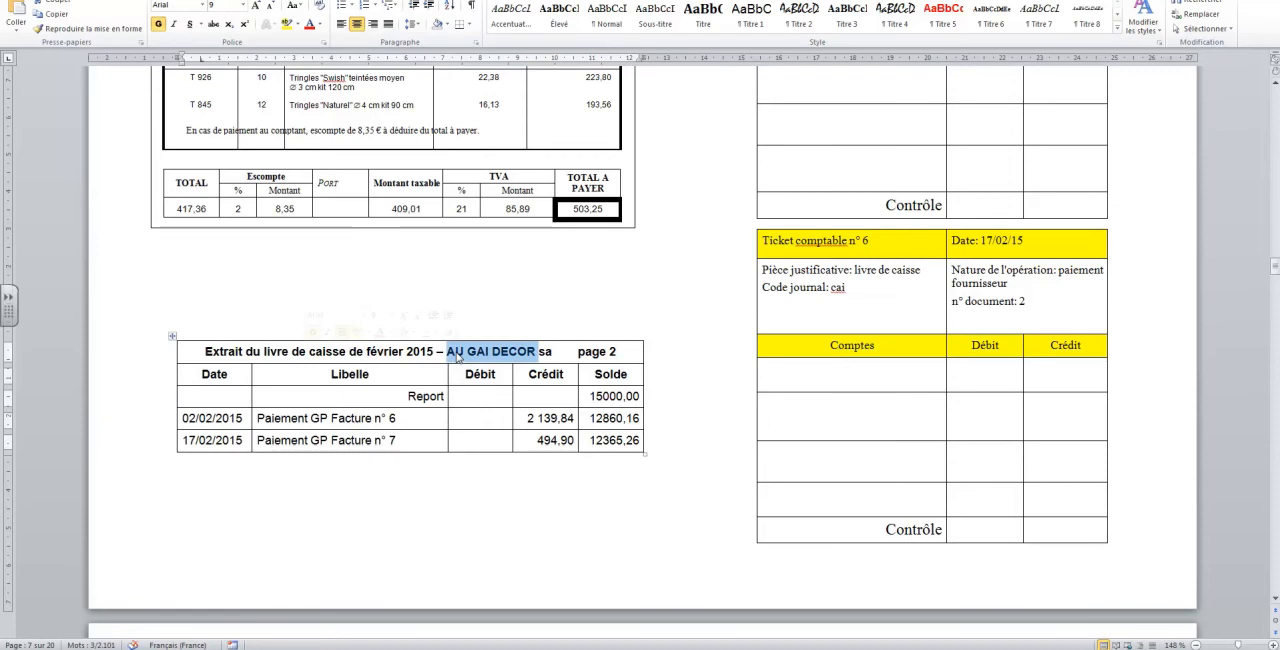
{"action": "scroll", "coordinate": [460, 360], "scroll_direction": "up", "scroll_amount": 5}
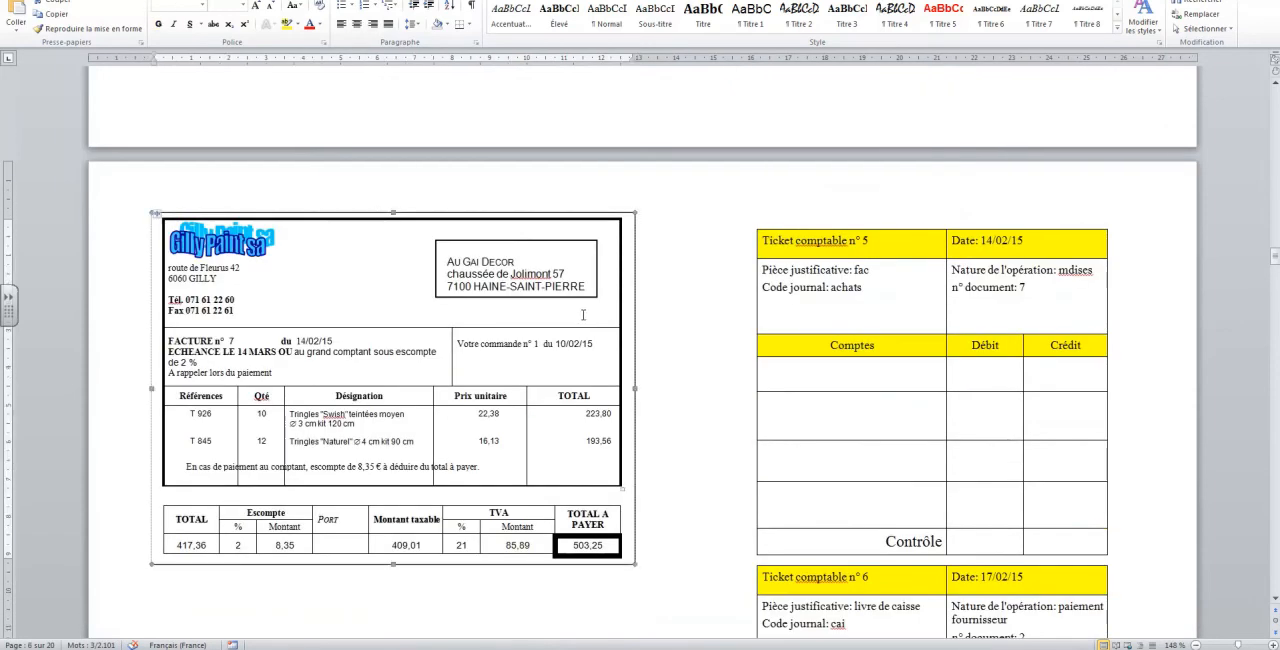
{"action": "scroll", "coordinate": [583, 315], "scroll_direction": "down", "scroll_amount": 1}
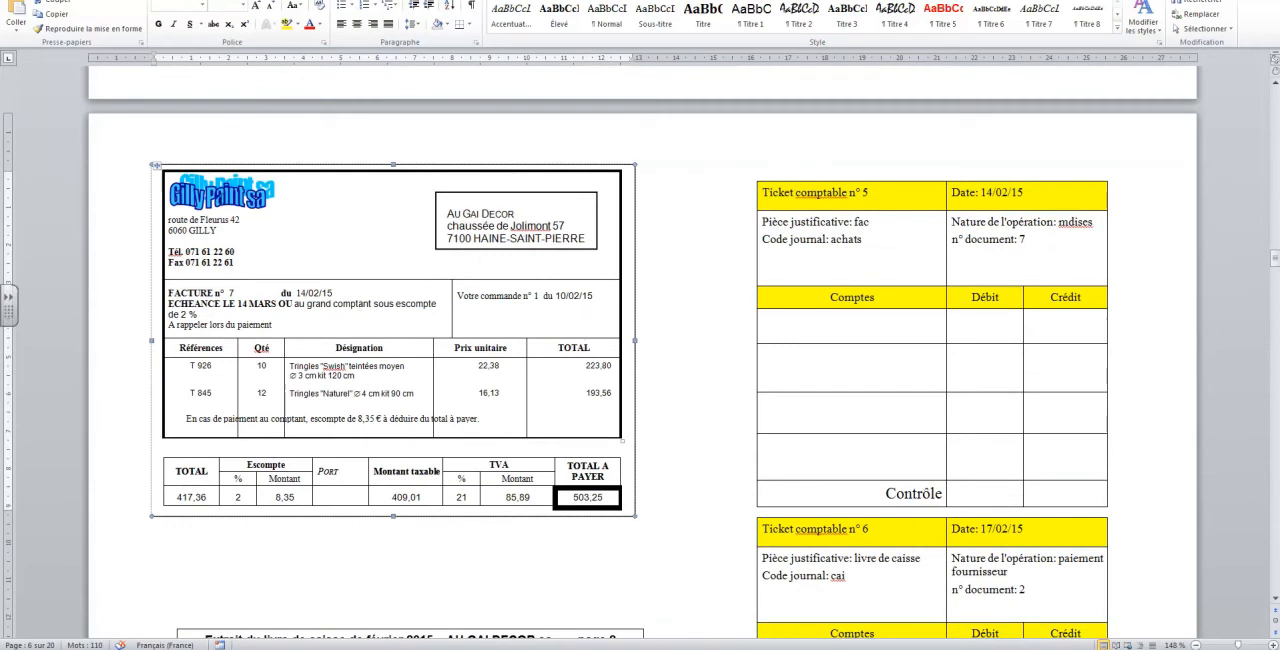
{"action": "scroll", "coordinate": [963, 286], "scroll_direction": "down", "scroll_amount": 1}
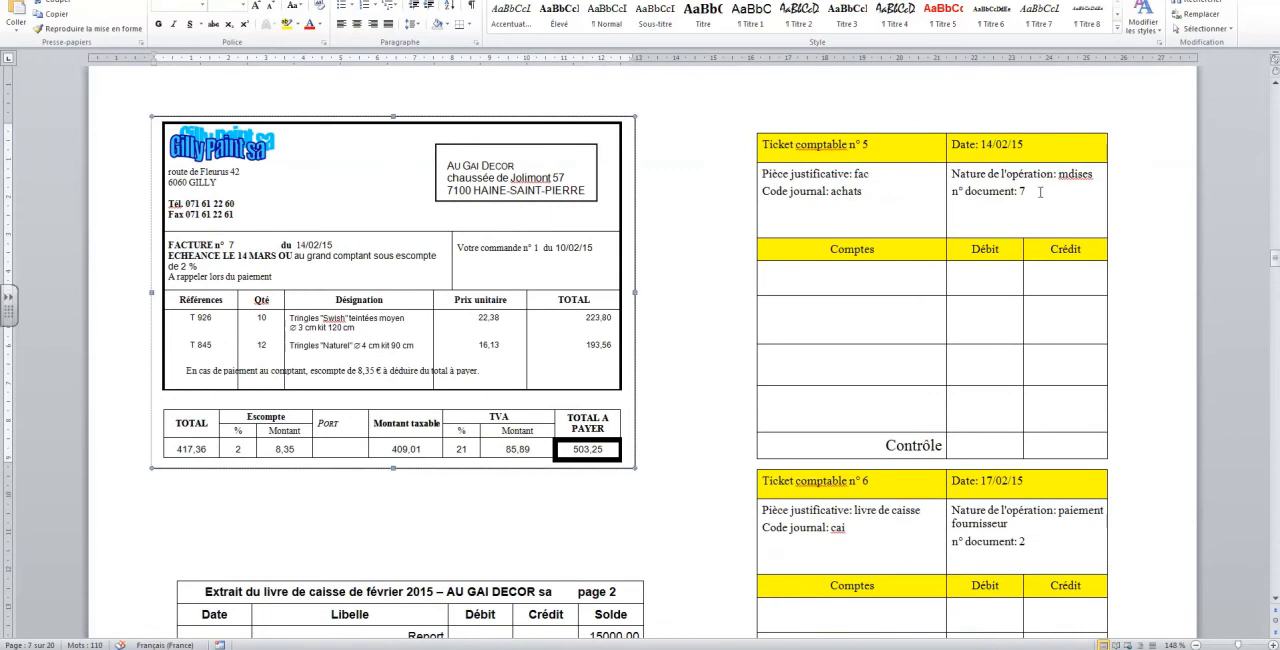
{"action": "left_click", "coordinate": [894, 278]}
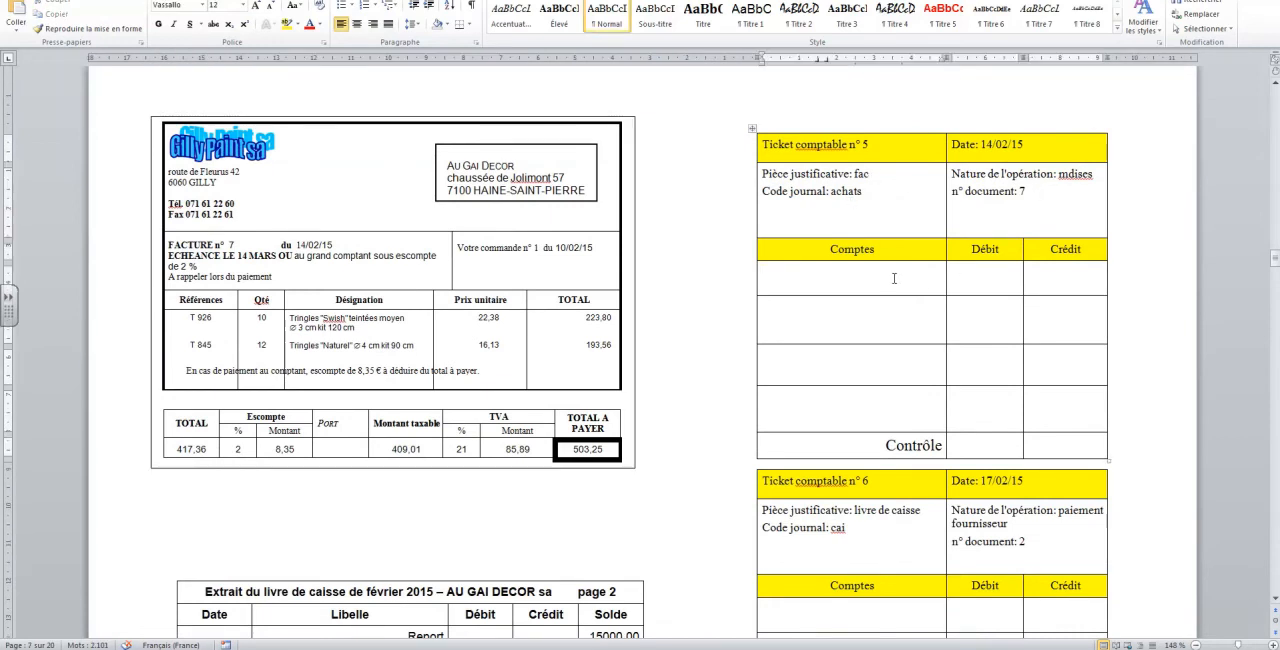
{"action": "type", "text": "604000 "}
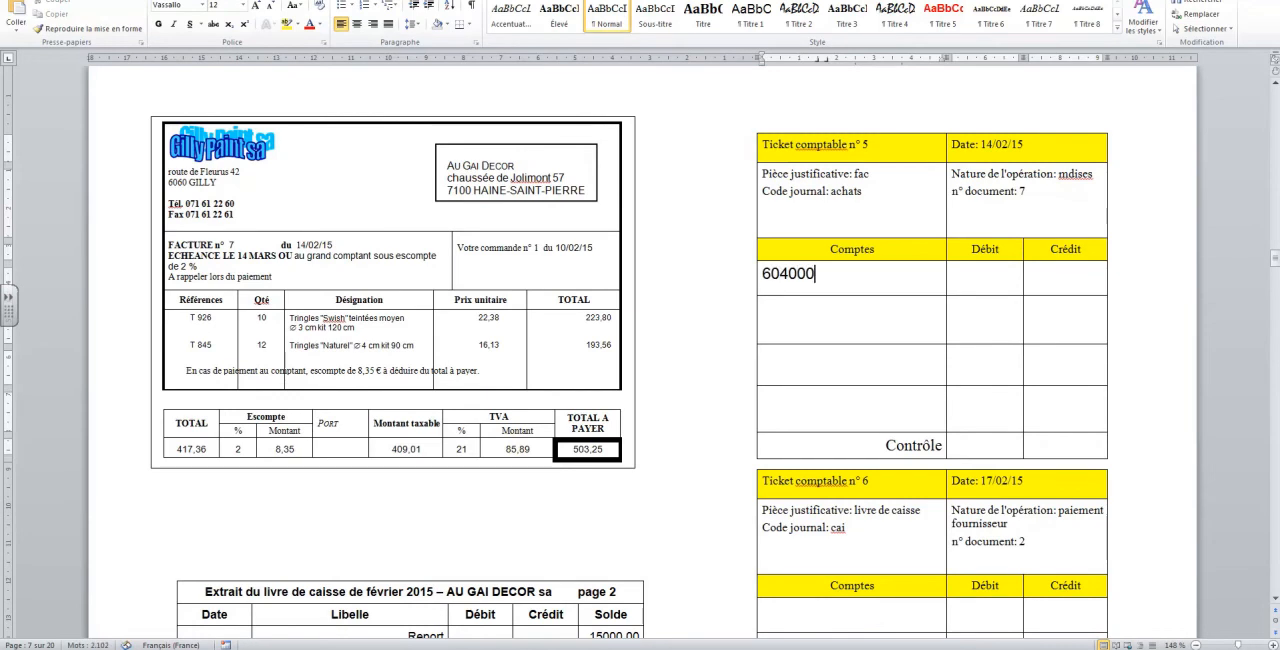
{"action": "type", "text": "achats mdises"}
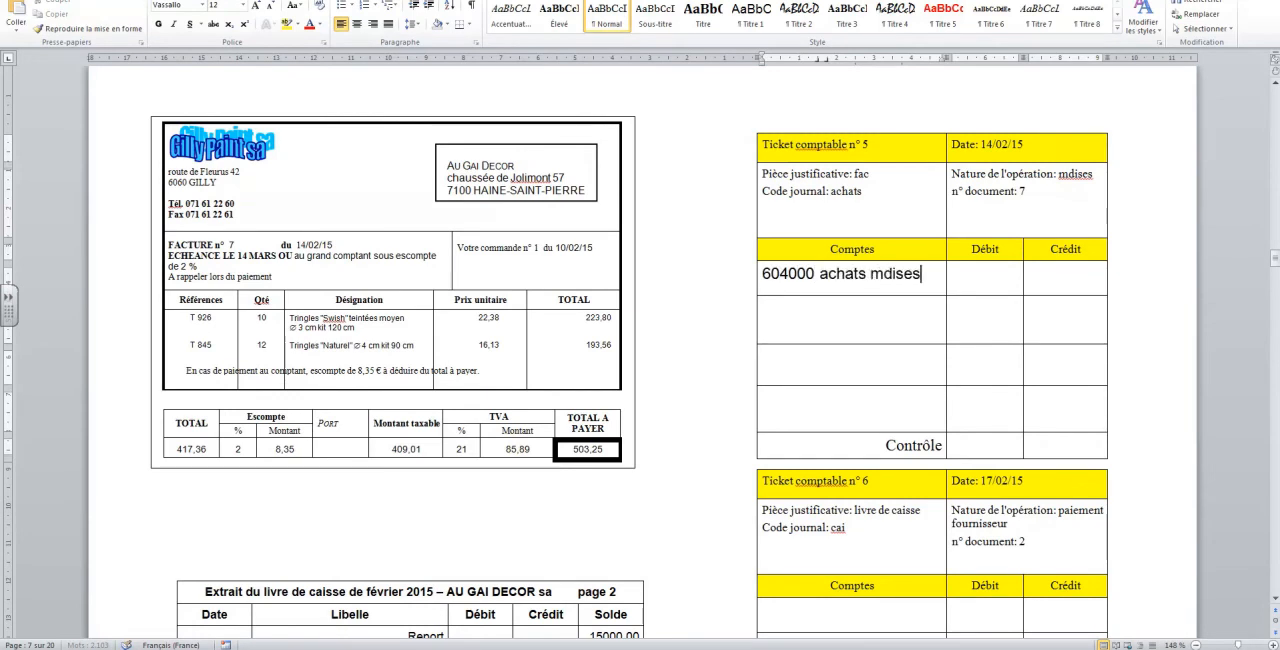
Enter 417,36 as the Débit of the purchases line in ticket n° 5 and add "411000 TVA /a" with a Débit of 85,89
{"action": "left_click", "coordinate": [985, 277]}
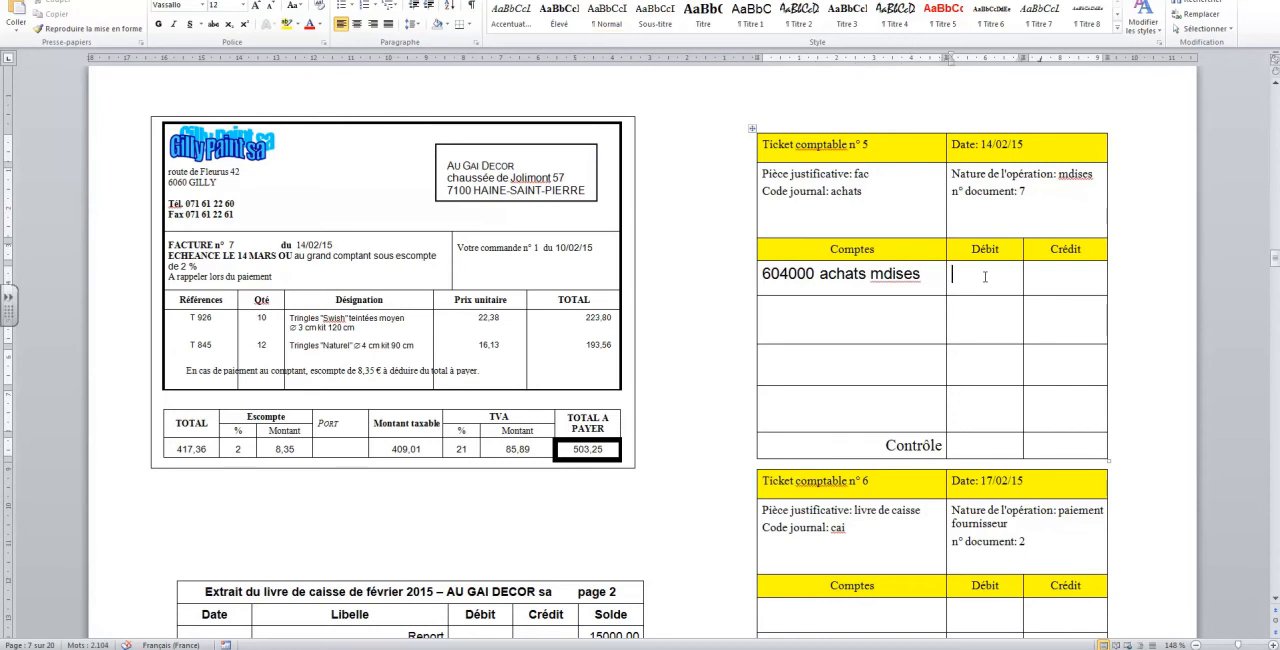
{"action": "type", "text": "417,36"}
{"action": "left_click", "coordinate": [834, 310]}
{"action": "type", "text": "411000 T"}
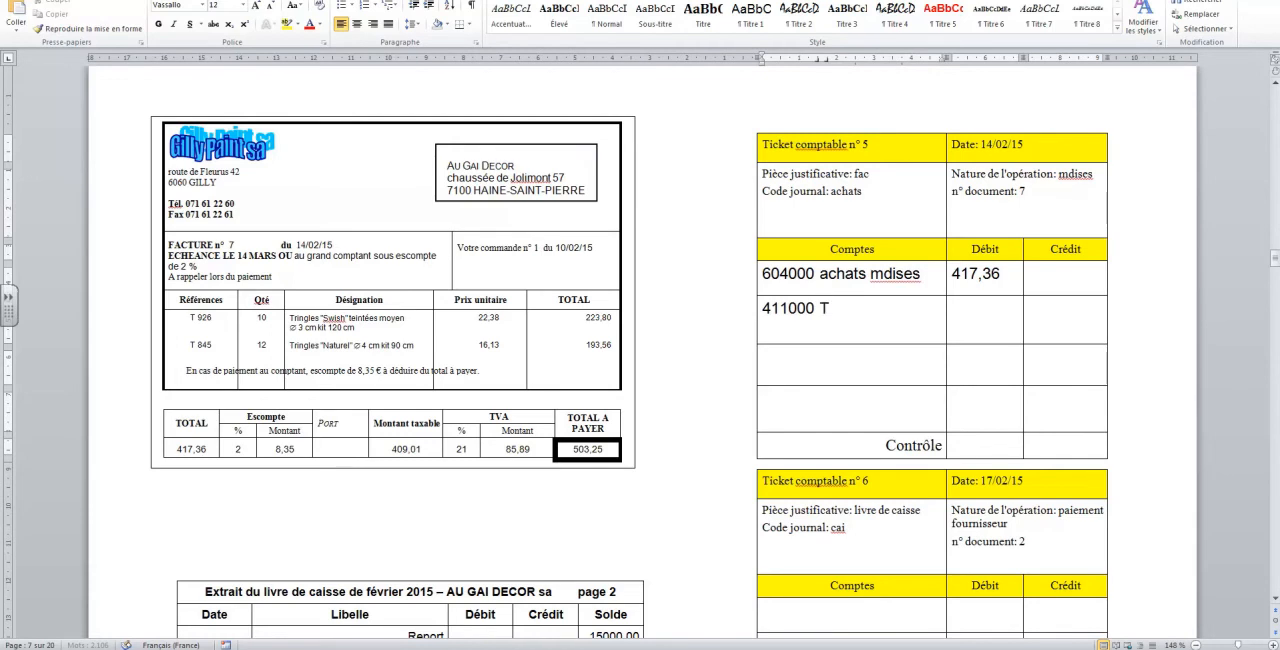
{"action": "type", "text": "VA /a"}
{"action": "left_click", "coordinate": [994, 328]}
{"action": "type", "text": "85,89"}
Add the account "440000 fourn" to ticket n° 5 with 503,25 in Crédit
{"action": "left_click", "coordinate": [885, 361]}
{"action": "type", "text": "440000 fourn"}
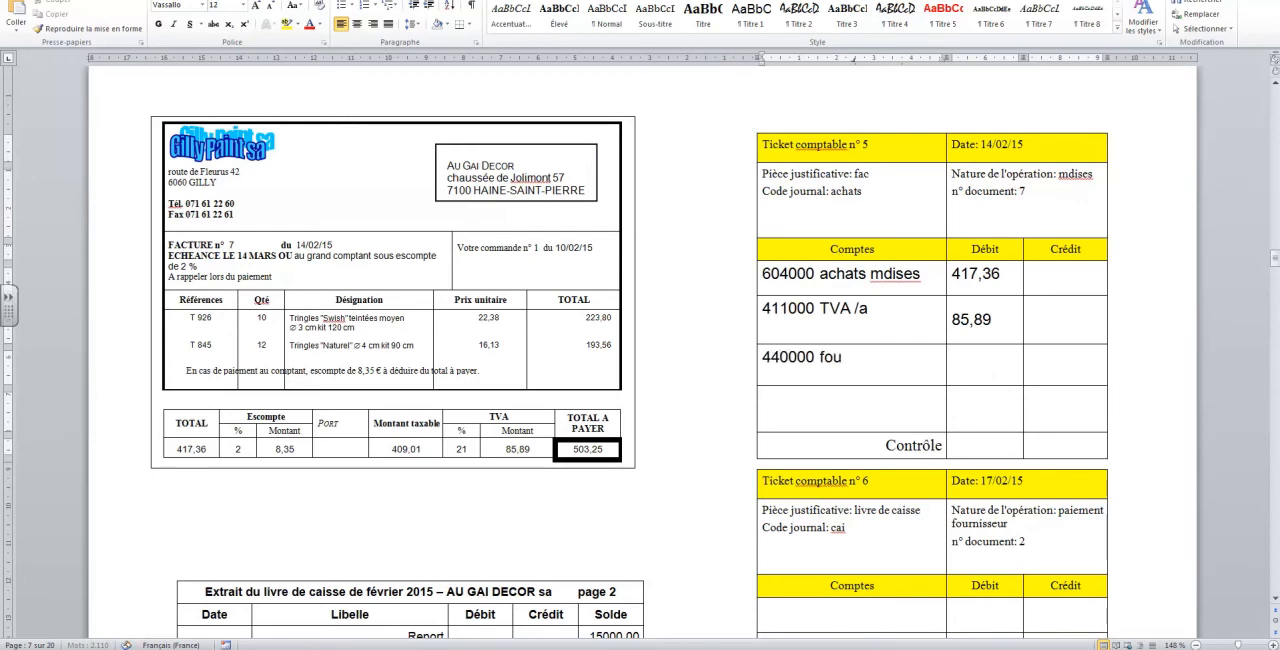
{"action": "left_click", "coordinate": [1068, 364]}
{"action": "key", "text": "ctrl+g"}
{"action": "type", "text": "503,25"}
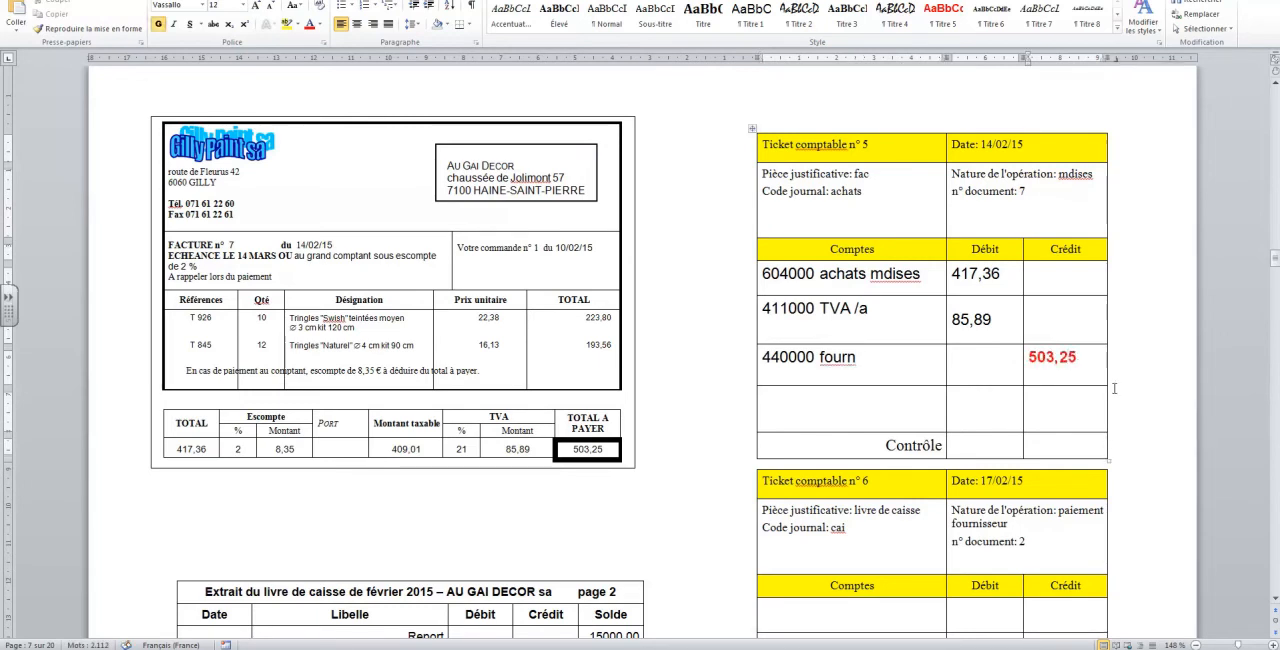
Fill the Contrôle row of ticket n° 5 with 503,25 in both Crédit and Débit
{"action": "left_click", "coordinate": [1079, 442]}
{"action": "type", "text": "503,25"}
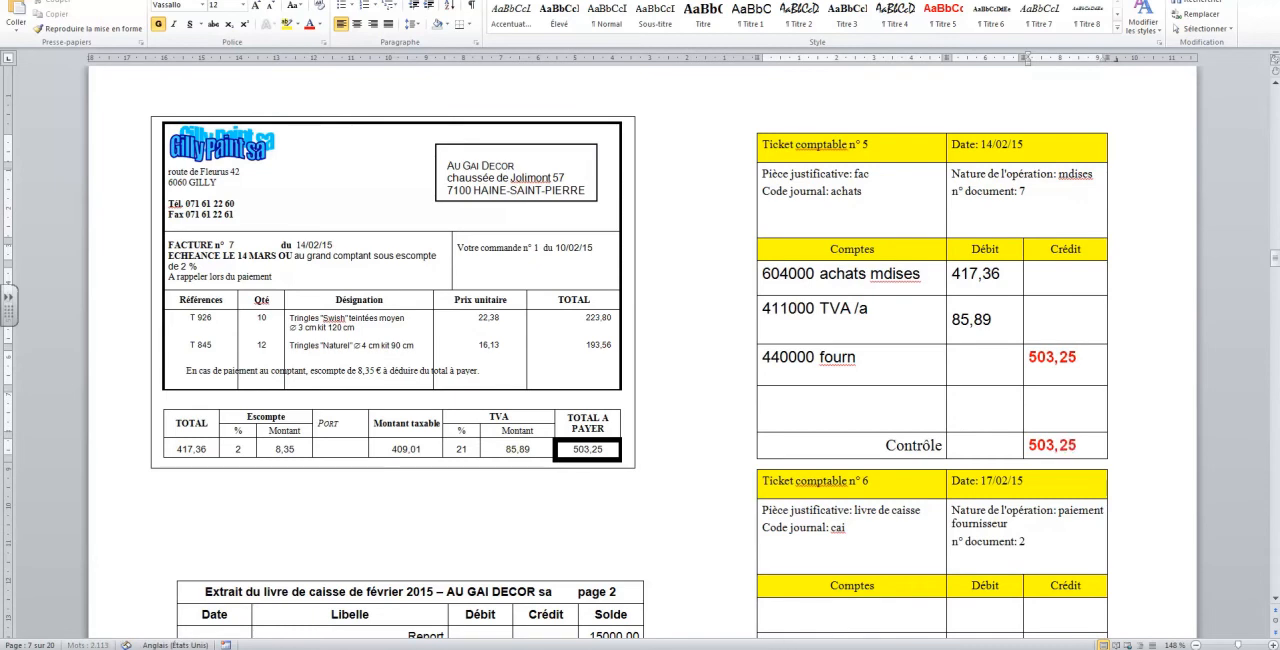
{"action": "left_click", "coordinate": [991, 445]}
{"action": "type", "text": "503,25"}
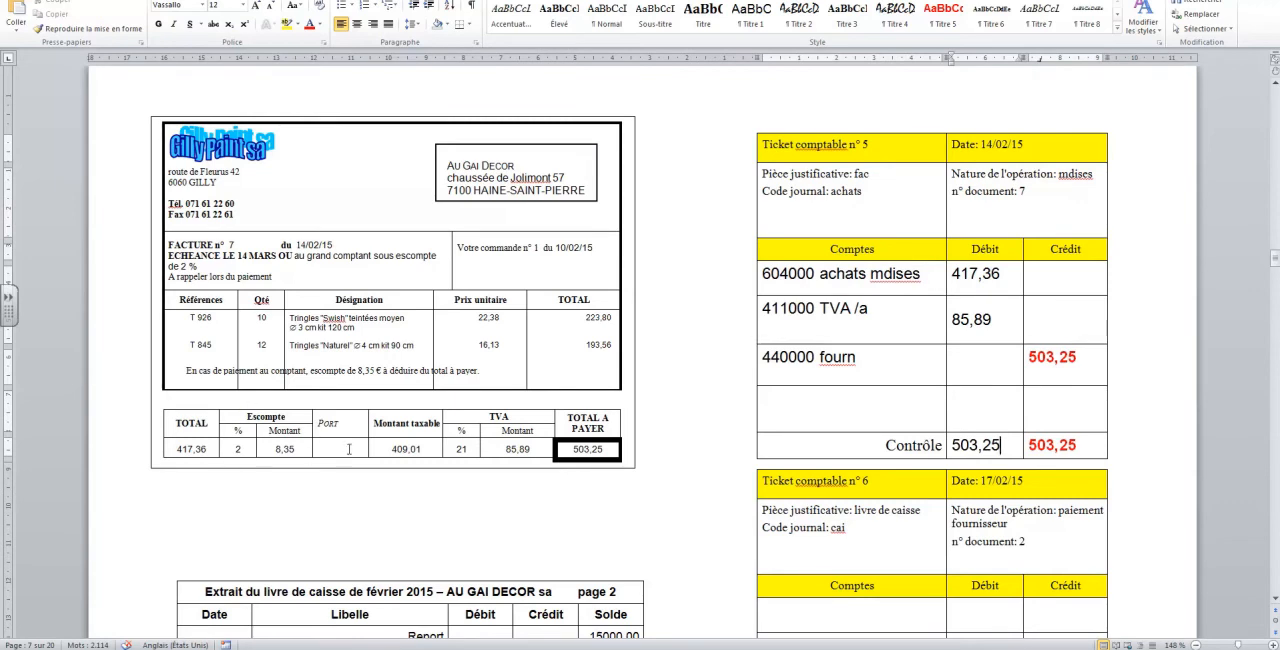
Enter "440000 fourn" as the first account of ticket n° 6 with 503,25 in Débit
{"action": "scroll", "coordinate": [349, 449], "scroll_direction": "down", "scroll_amount": 2}
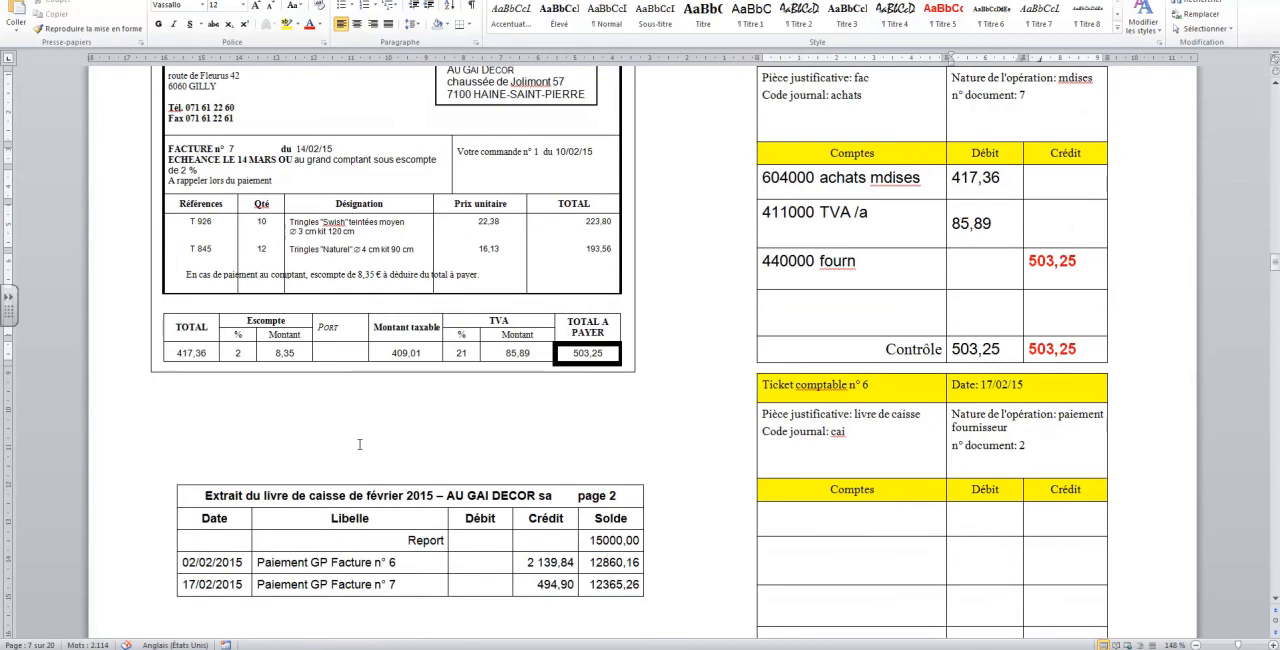
{"action": "scroll", "coordinate": [370, 462], "scroll_direction": "down", "scroll_amount": 2}
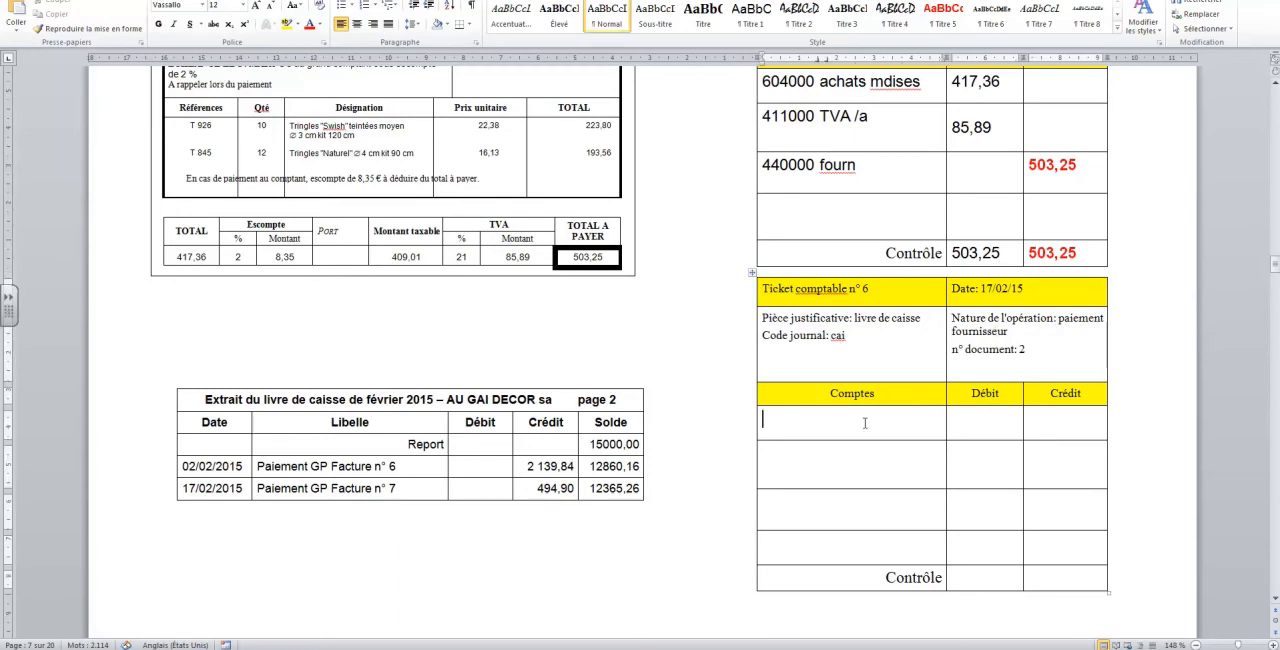
{"action": "type", "text": "440000"}
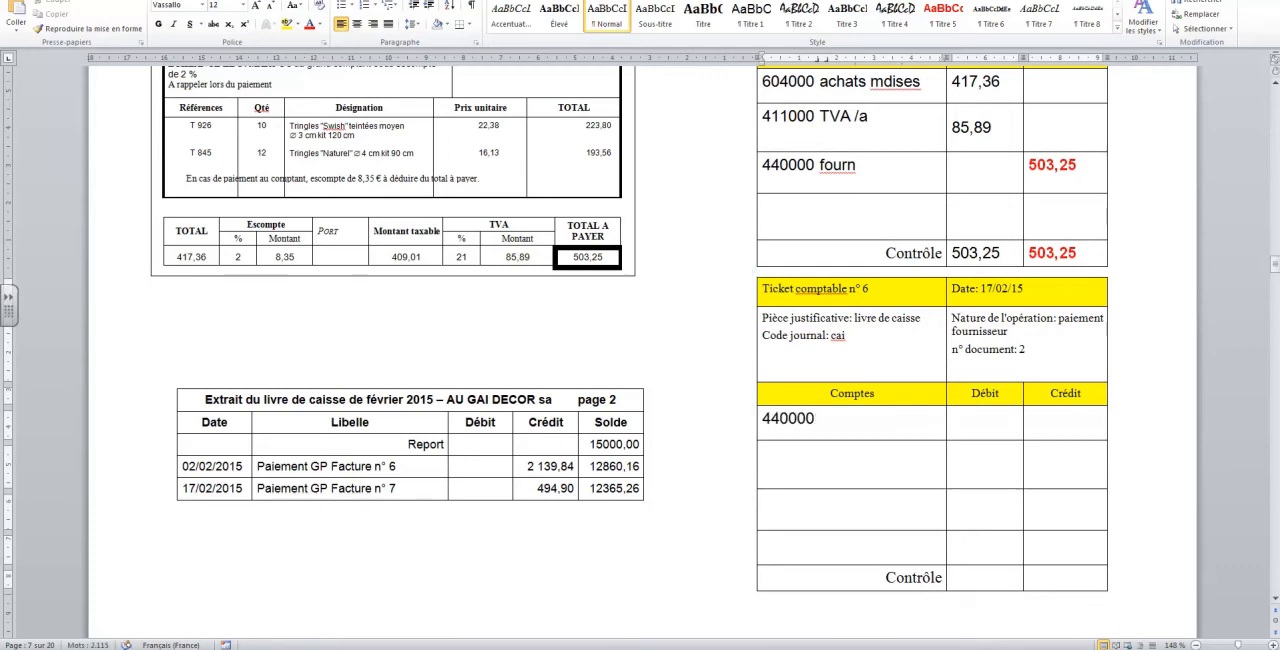
{"action": "type", "text": " fourn"}
{"action": "left_click", "coordinate": [1000, 438]}
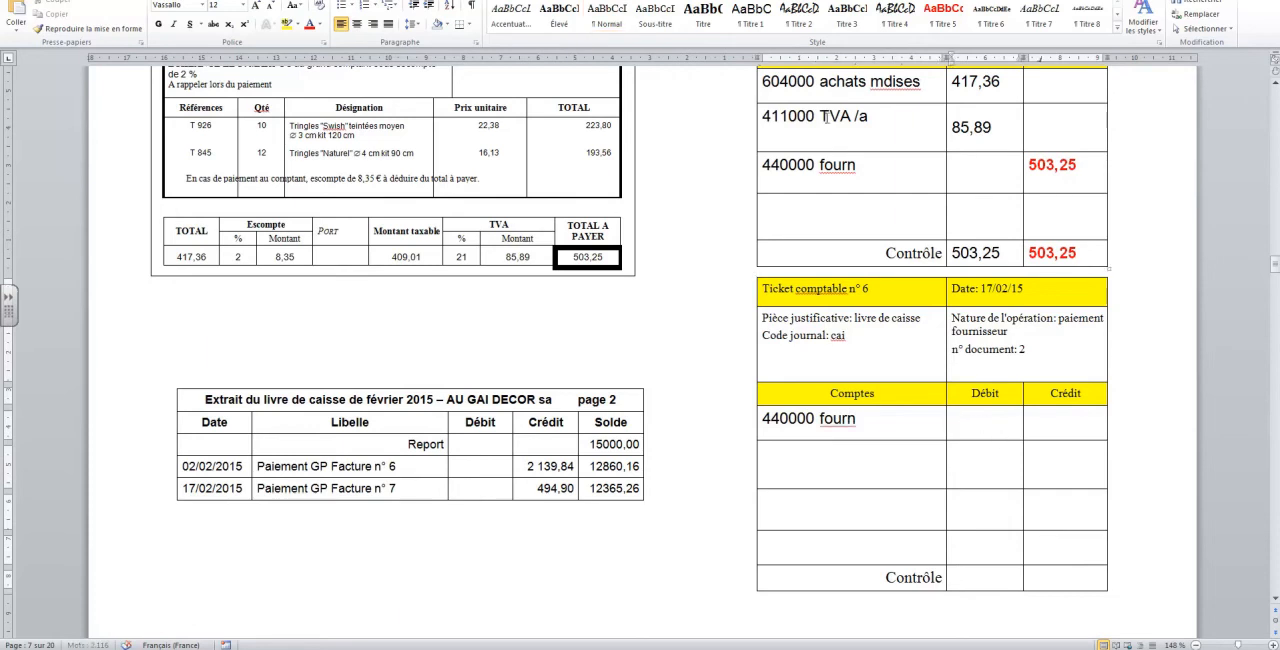
{"action": "type", "text": "503,25"}
Add the account "570000 caisse" to ticket n° 6 with 494,90 in Crédit
{"action": "left_click", "coordinate": [827, 457]}
{"action": "type", "text": "570000 caisse"}
{"action": "left_click", "coordinate": [1050, 469]}
{"action": "type", "text": "498"}
{"action": "key", "text": "BackSpace"}
{"action": "type", "text": "4,90"}
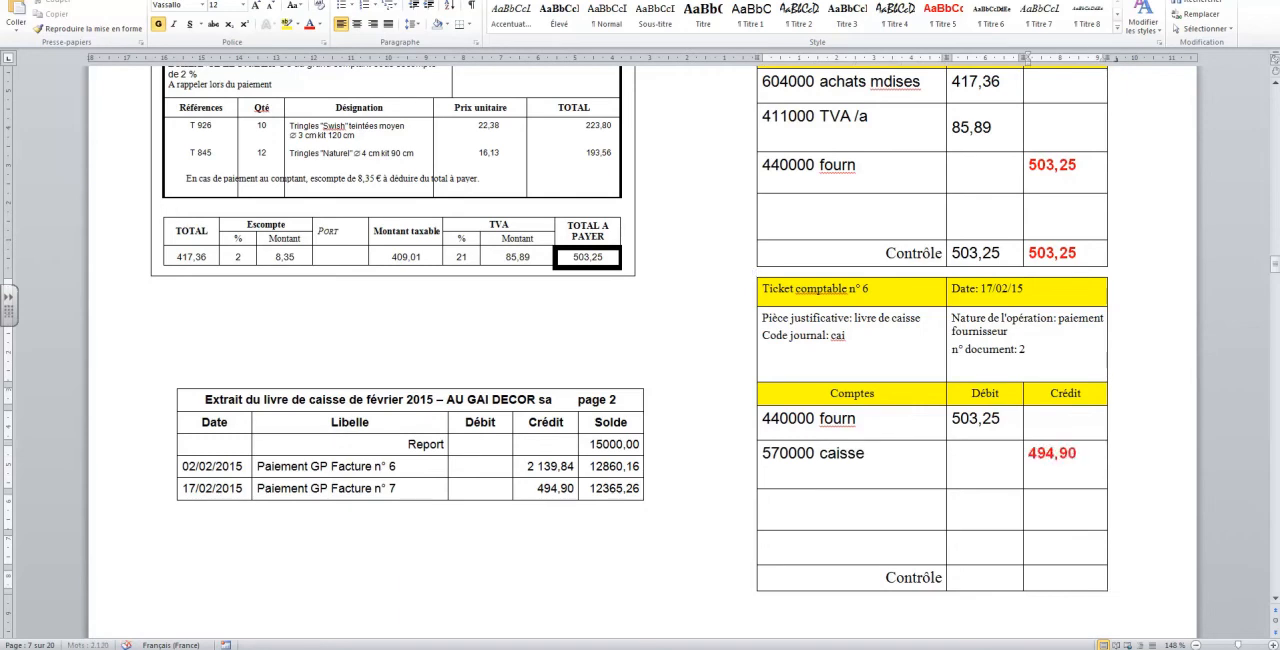
Add the account "756000 escompte obtenu des fourn" to ticket n° 6 with 8,35 in Crédit
{"action": "scroll", "coordinate": [556, 487], "scroll_direction": "down", "scroll_amount": 1}
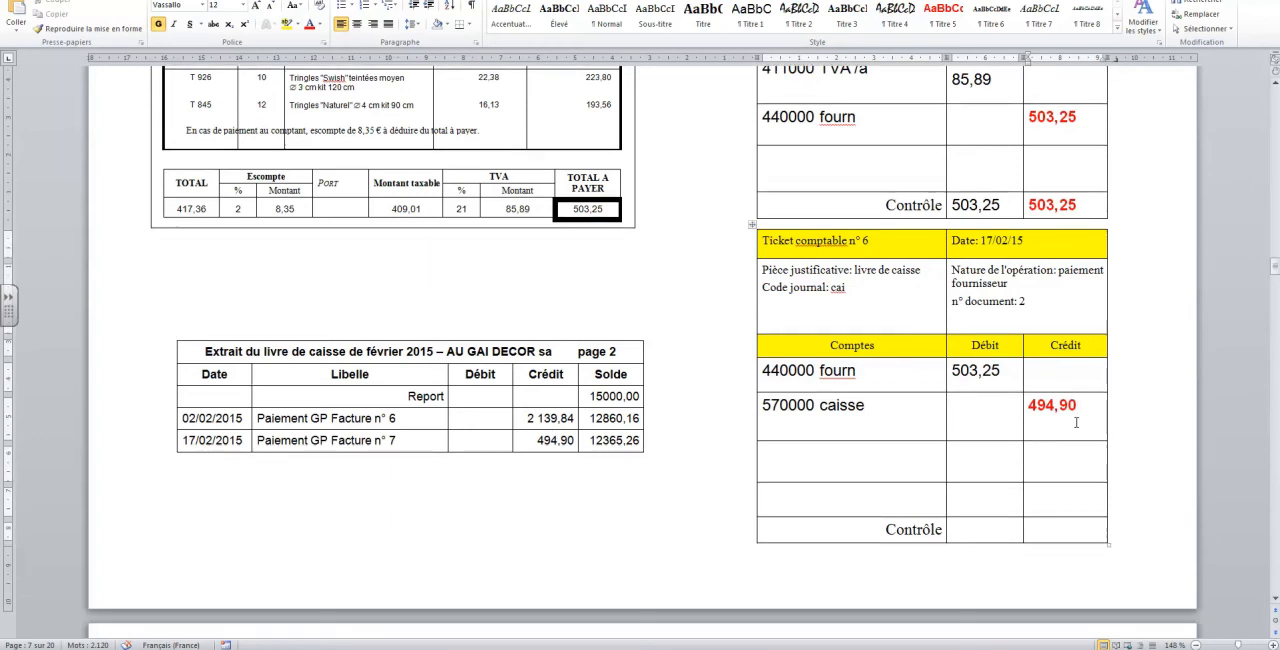
{"action": "left_click", "coordinate": [835, 460]}
{"action": "type", "text": "756000"}
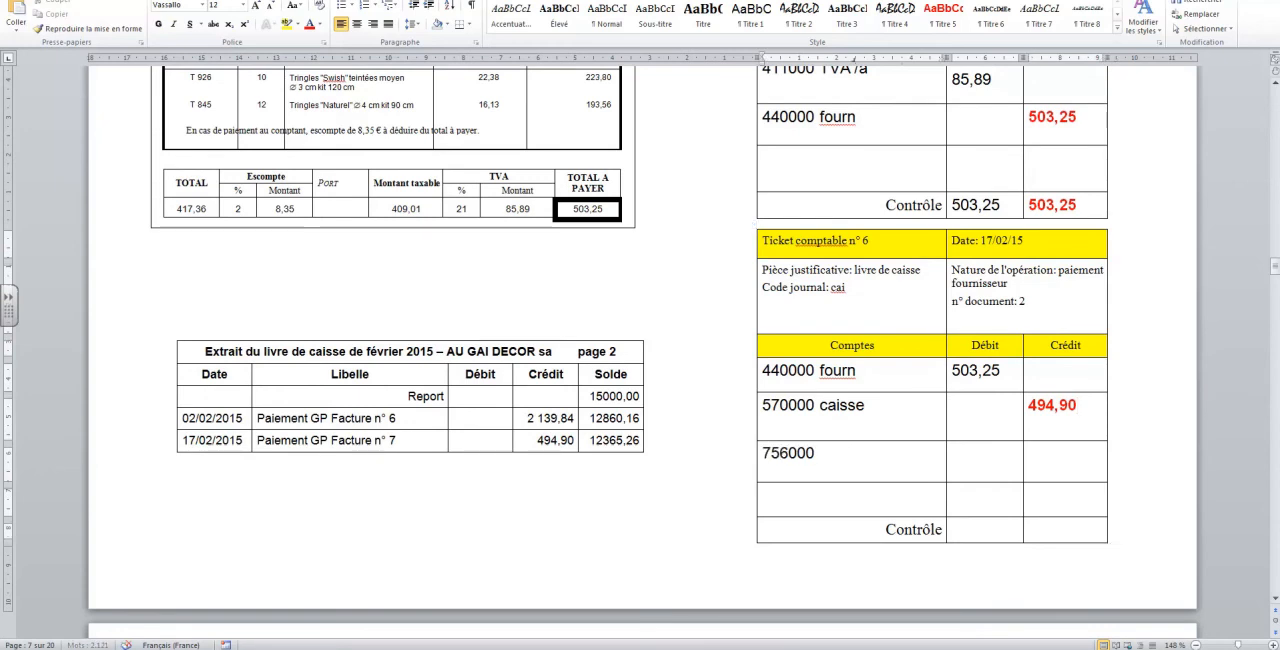
{"action": "type", "text": " escomp"}
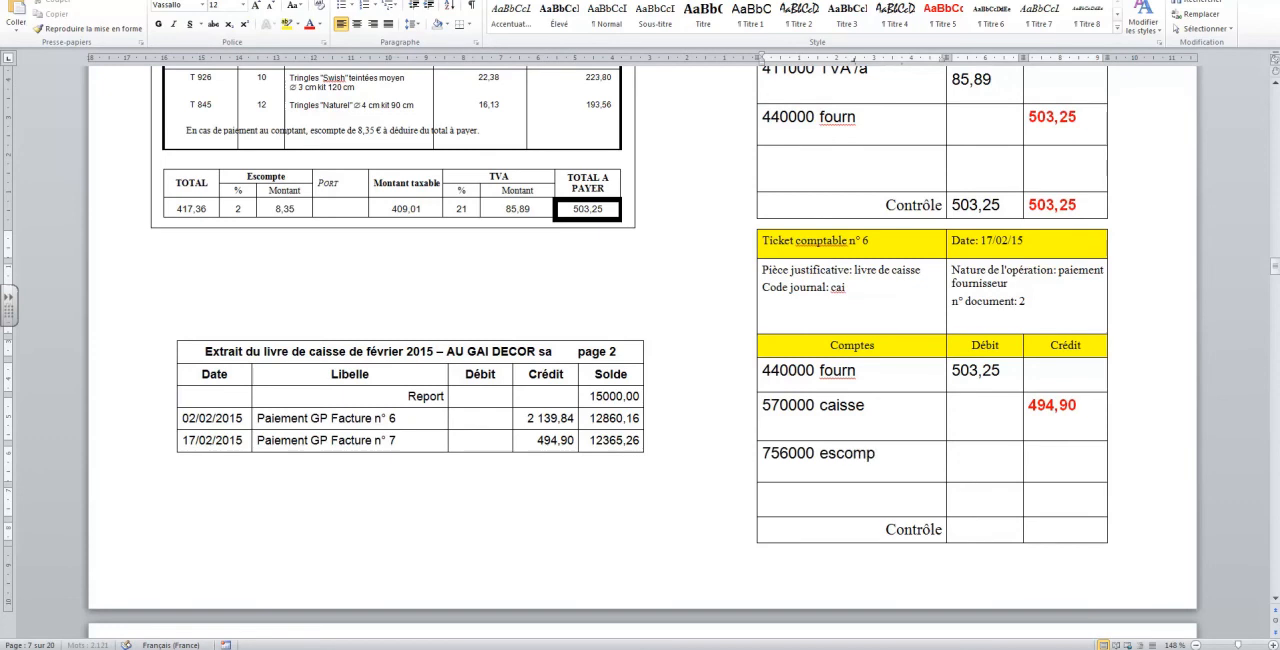
{"action": "type", "text": "te obtenu des fourn"}
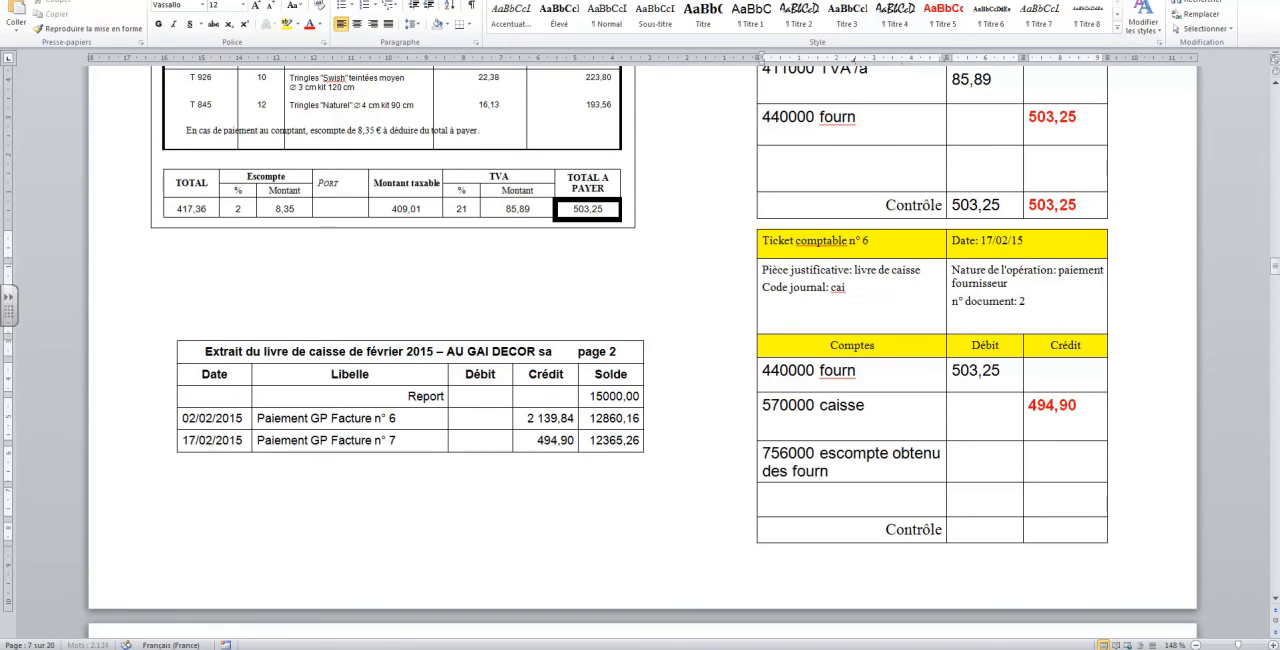
{"action": "left_click", "coordinate": [1068, 463]}
{"action": "type", "text": "8,35"}
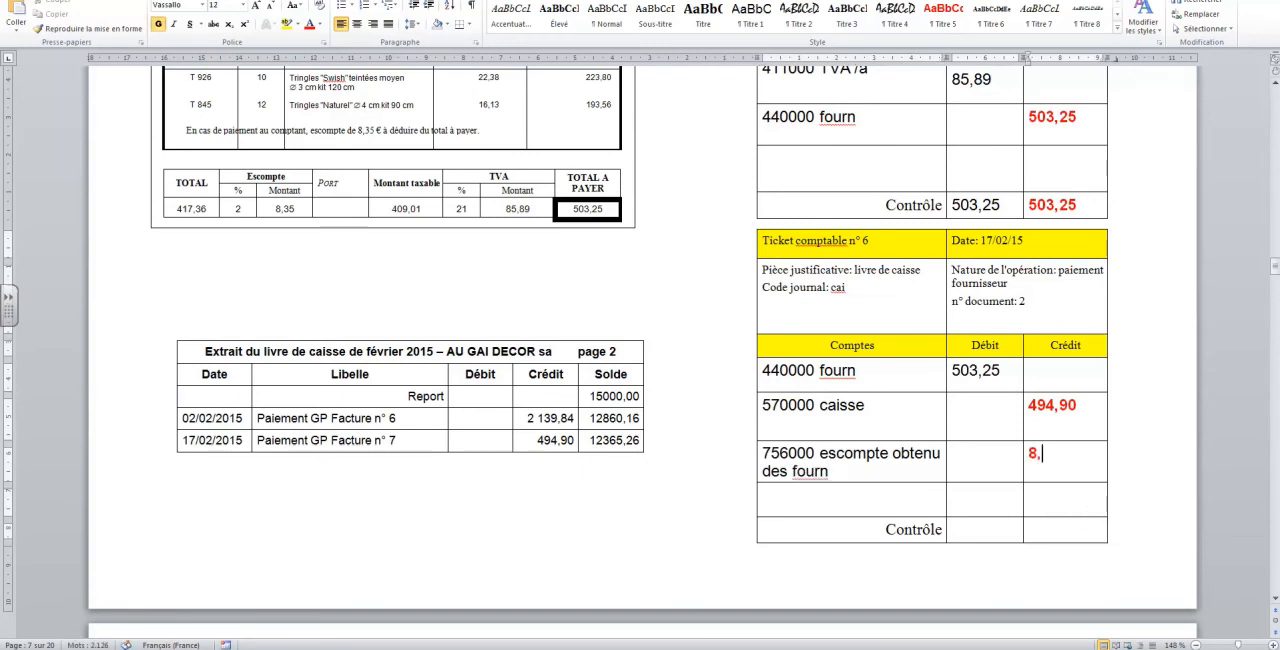
Fill the Contrôle row of ticket n° 6 with 503,25 in both Crédit and Débit
{"action": "left_click", "coordinate": [1055, 521]}
{"action": "type", "text": "503,25"}
{"action": "left_click", "coordinate": [995, 527]}
{"action": "type", "text": "503,25"}
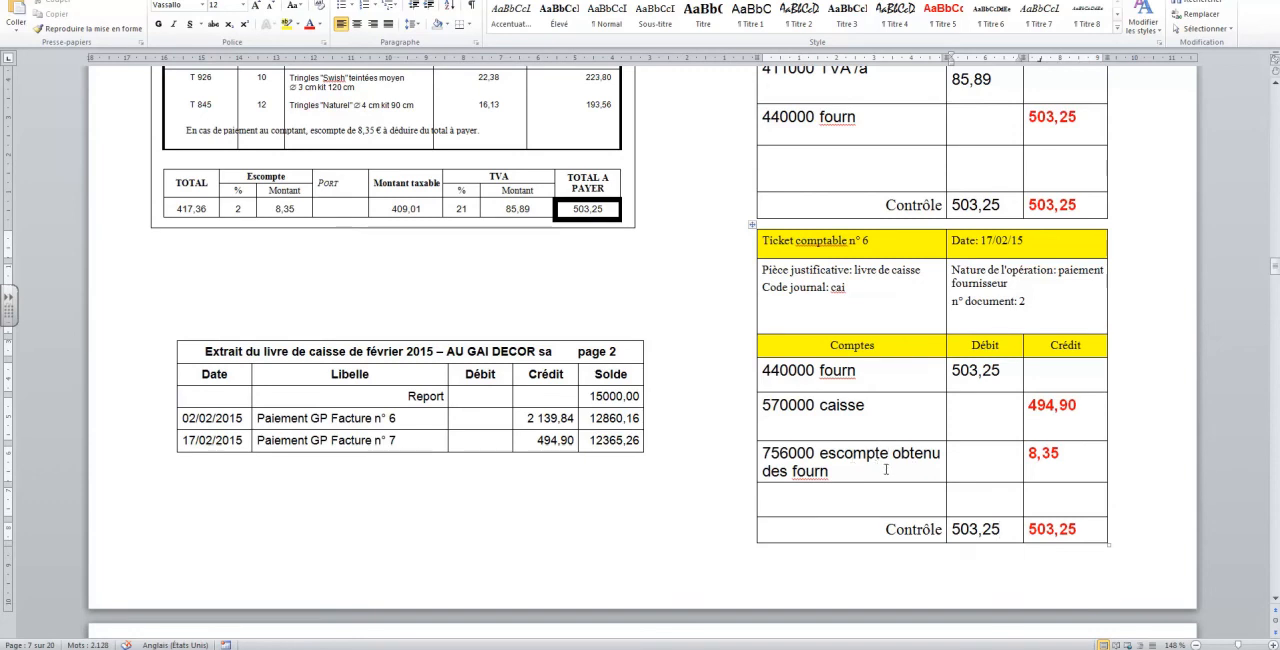
{"action": "left_click", "coordinate": [661, 305]}
{"action": "scroll", "coordinate": [661, 305], "scroll_direction": "up", "scroll_amount": 3}
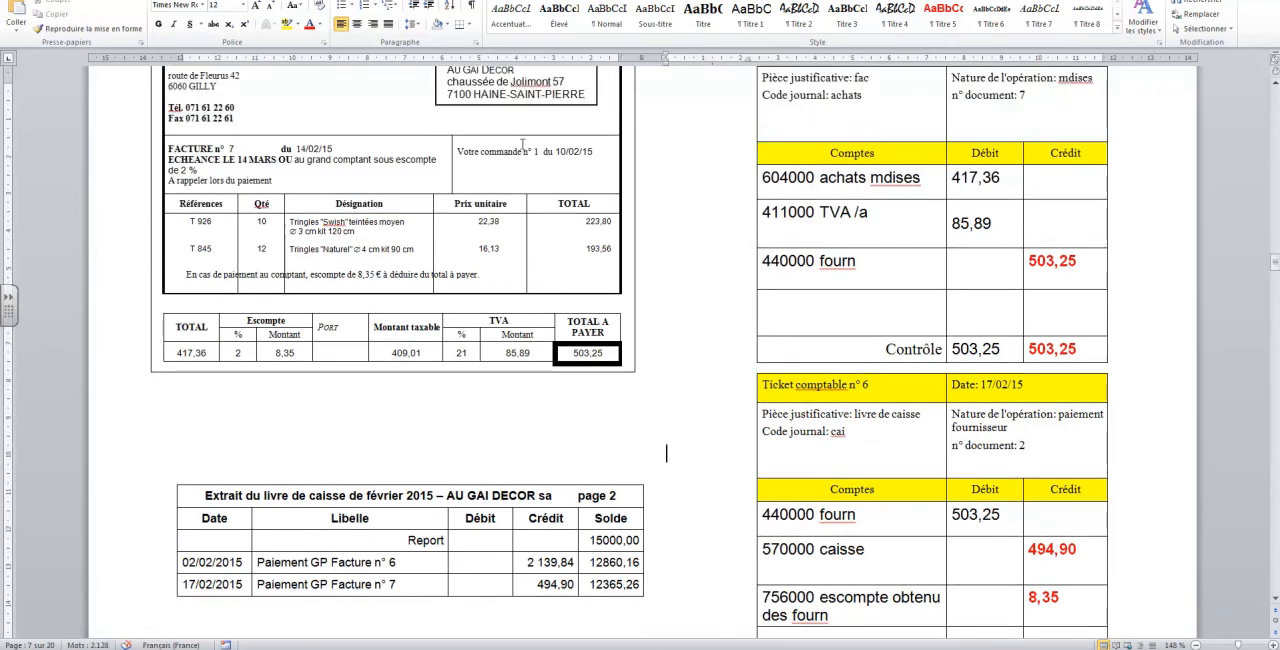
{"action": "scroll", "coordinate": [495, 181], "scroll_direction": "down", "scroll_amount": 3}
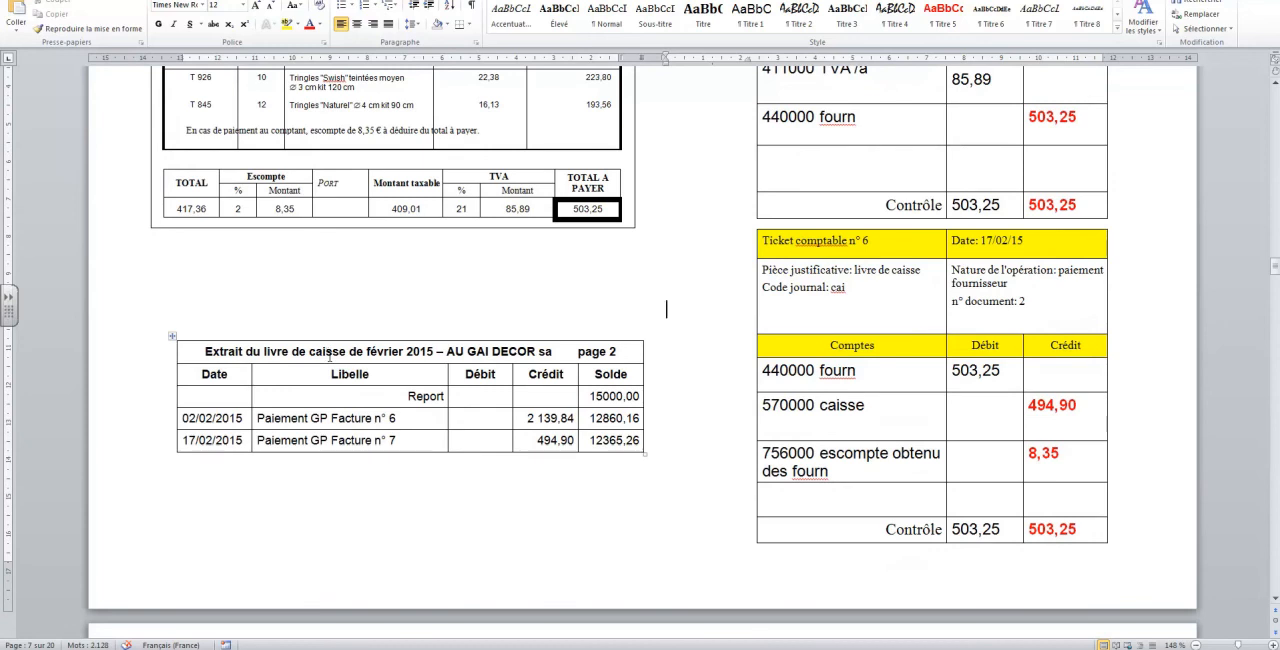
{"action": "scroll", "coordinate": [329, 357], "scroll_direction": "up", "scroll_amount": 3}
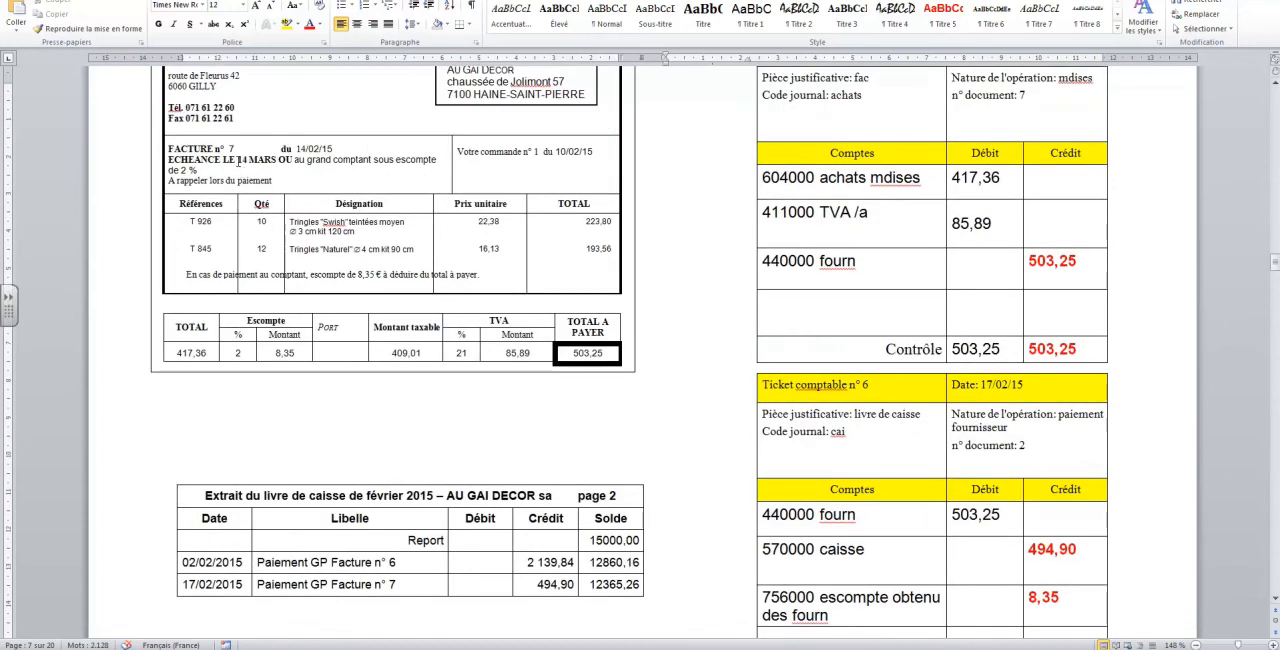
{"action": "left_click", "coordinate": [412, 400]}
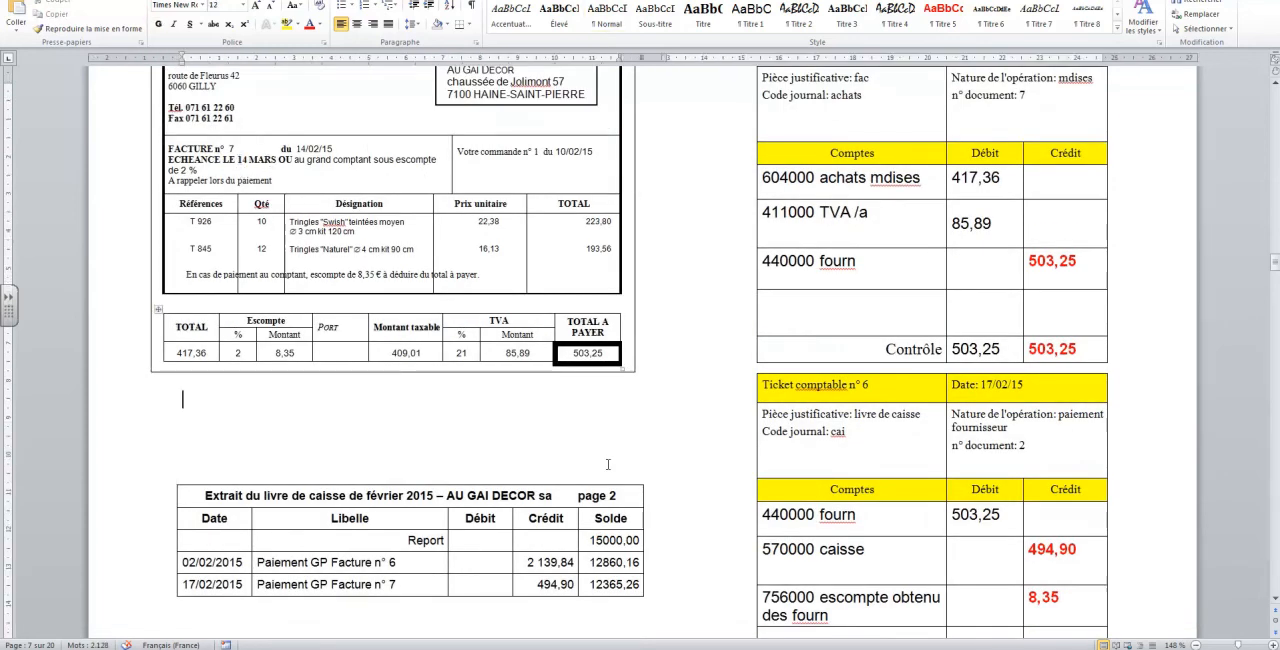
{"action": "scroll", "coordinate": [630, 471], "scroll_direction": "down", "scroll_amount": 1}
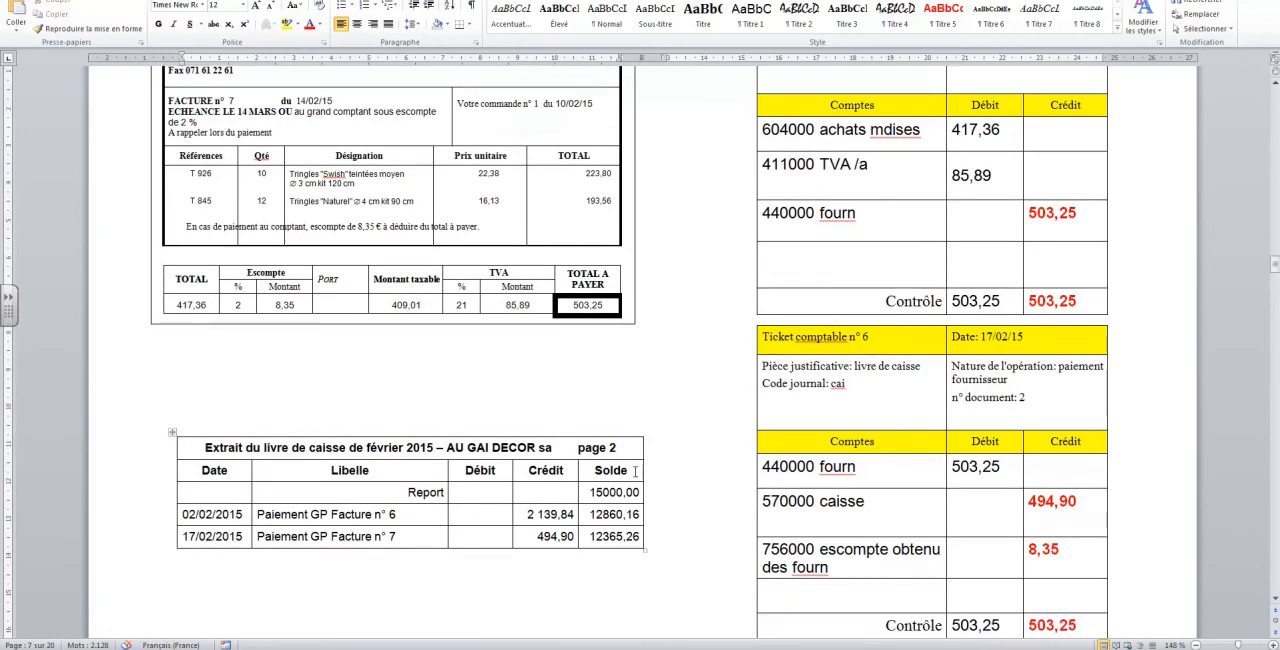
Switch to Sage BOB 50 and open the individual entry form for purchases (Achats)
{"action": "left_click", "coordinate": [473, 646]}
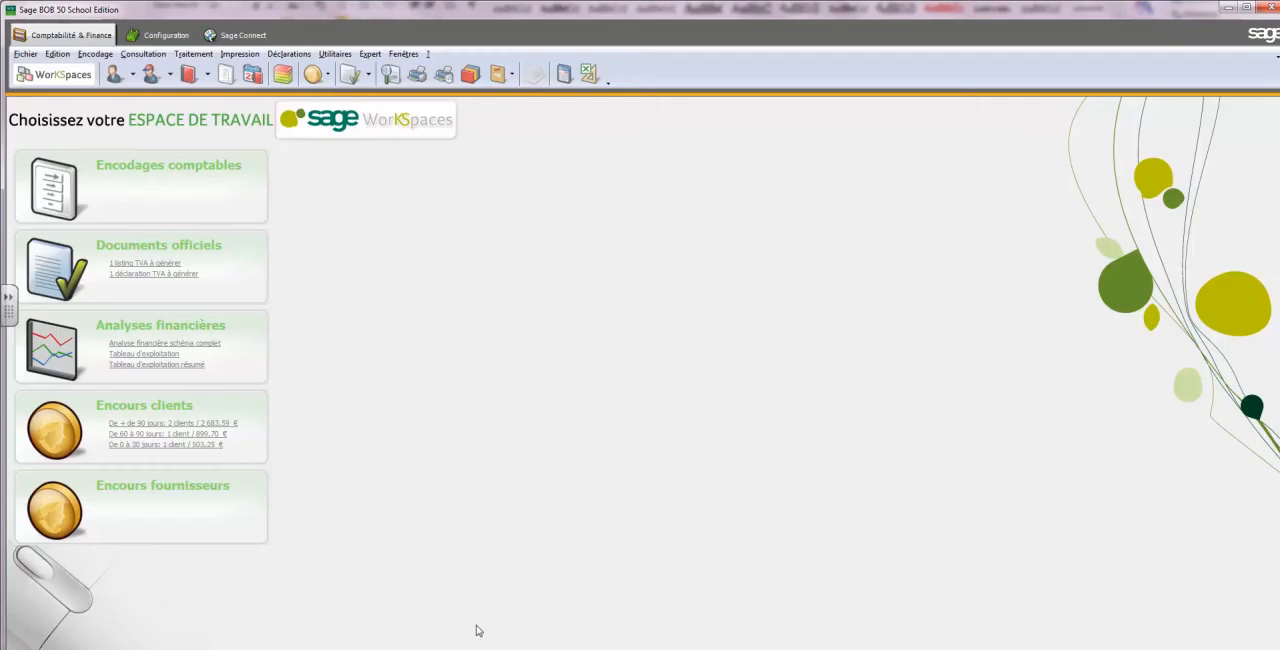
{"action": "left_click", "coordinate": [95, 54]}
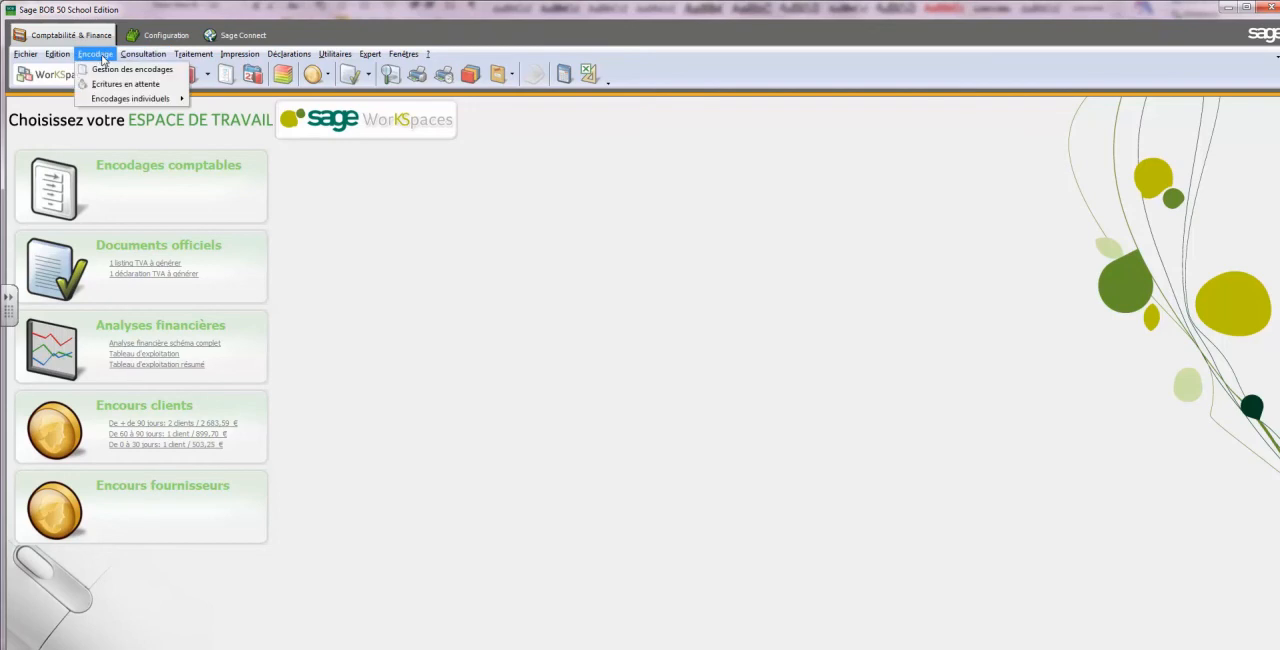
{"action": "mouse_move", "coordinate": [123, 104]}
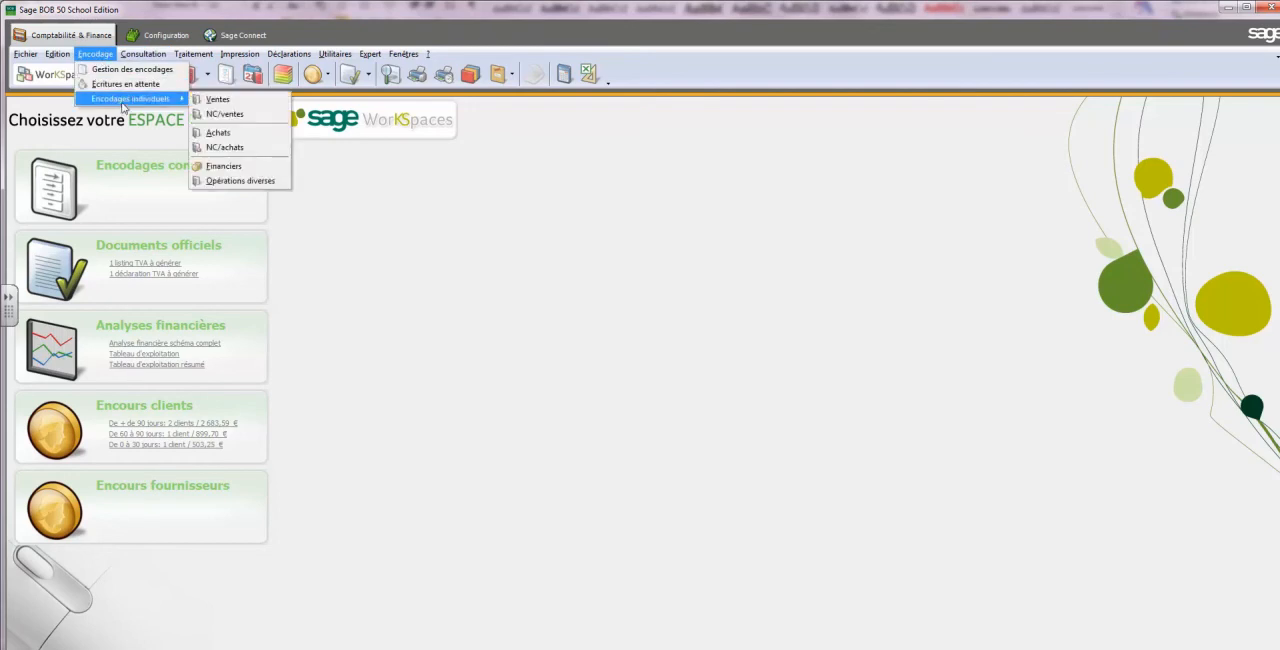
{"action": "left_click", "coordinate": [218, 132]}
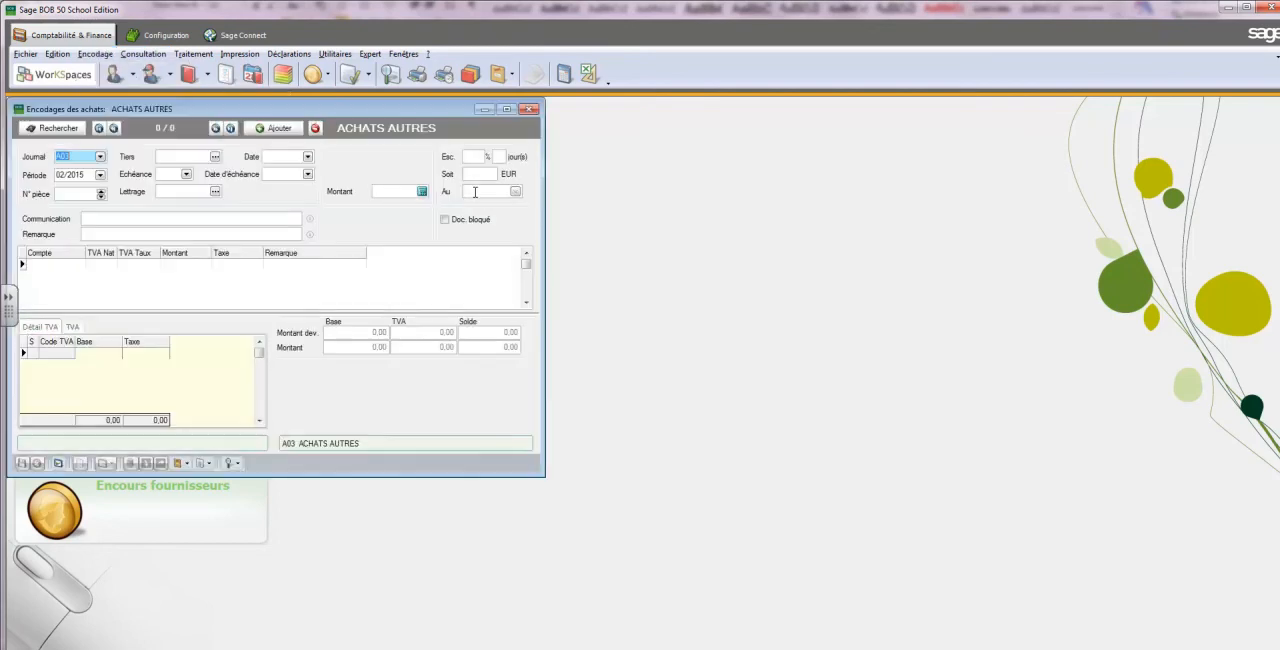
Start a purchase entry in journal A01 ACHAT MATIERES PREMIERES for period 02/2015, accepting document number 1
{"action": "left_click", "coordinate": [100, 157]}
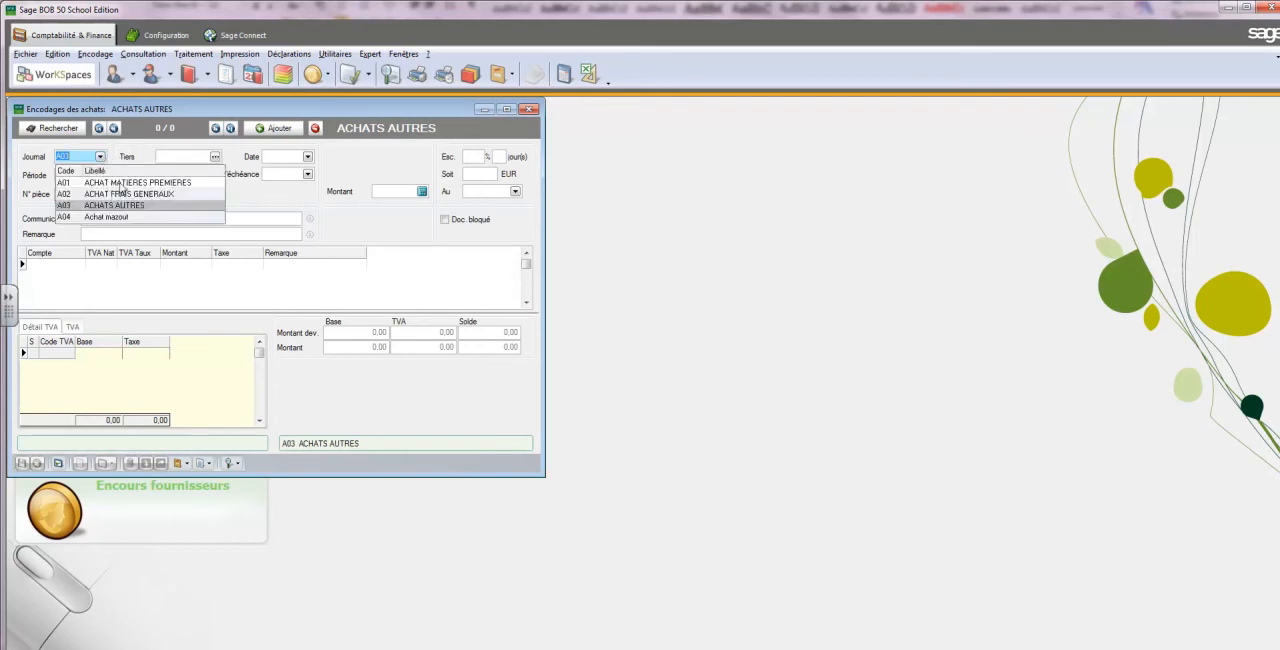
{"action": "left_click", "coordinate": [120, 183]}
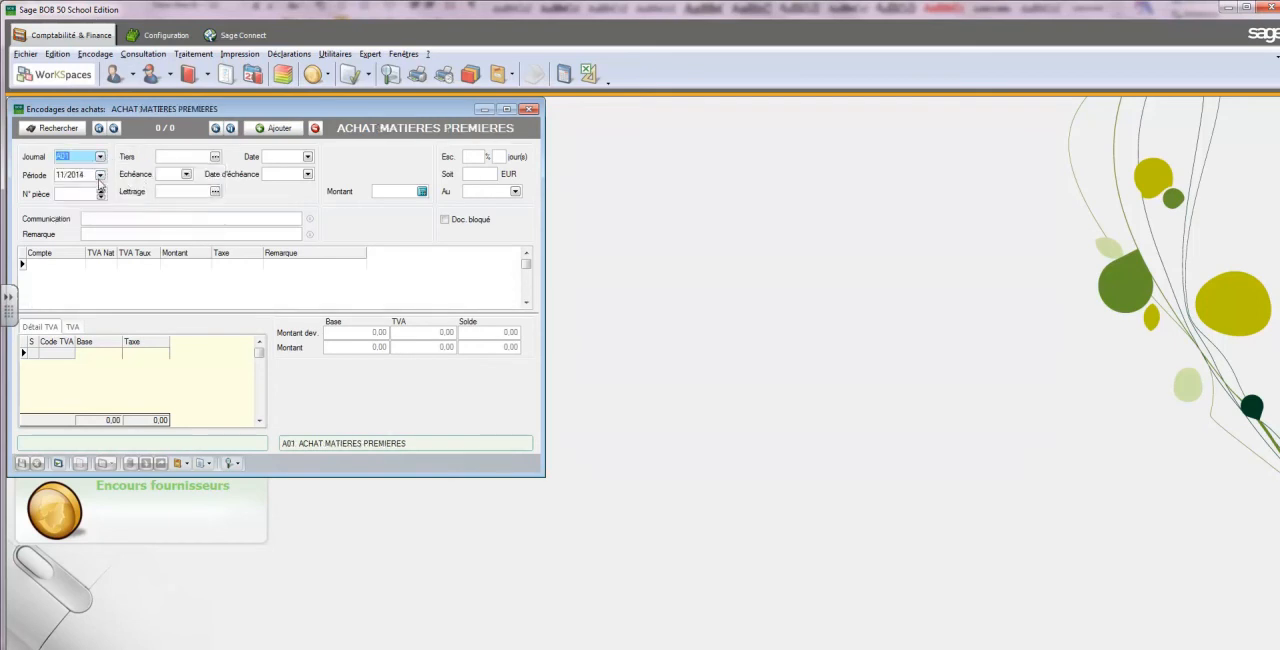
{"action": "left_click", "coordinate": [100, 175]}
{"action": "left_click", "coordinate": [84, 213]}
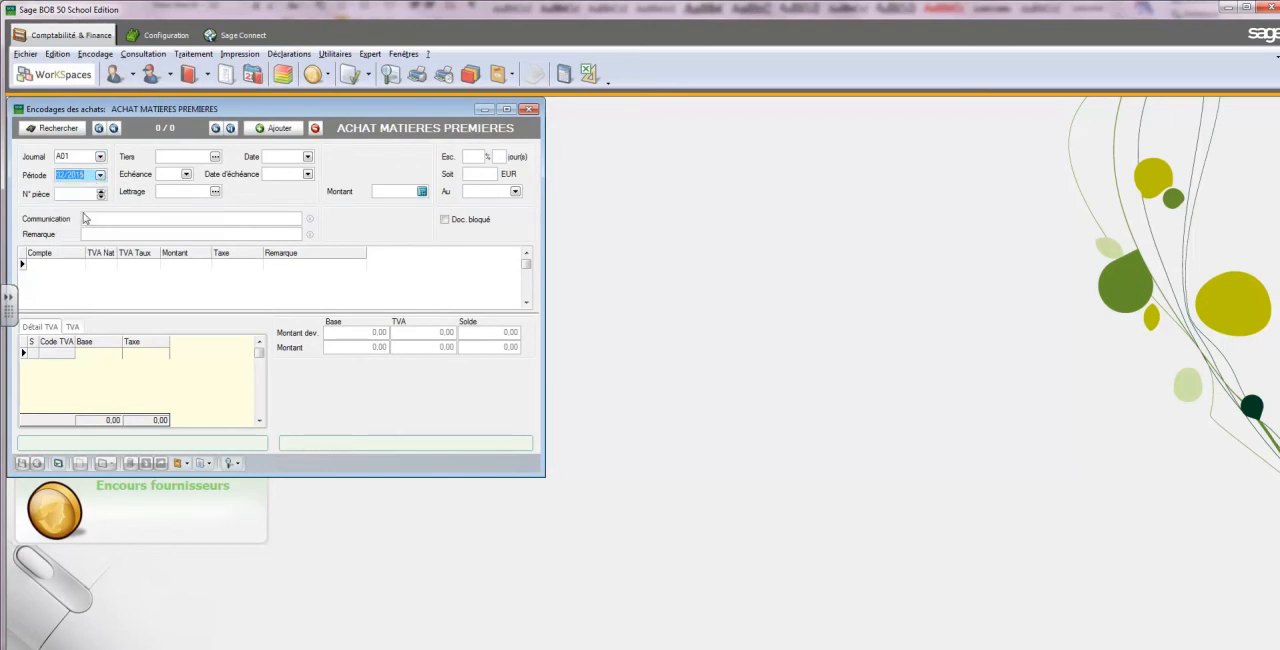
{"action": "key", "text": "Tab"}
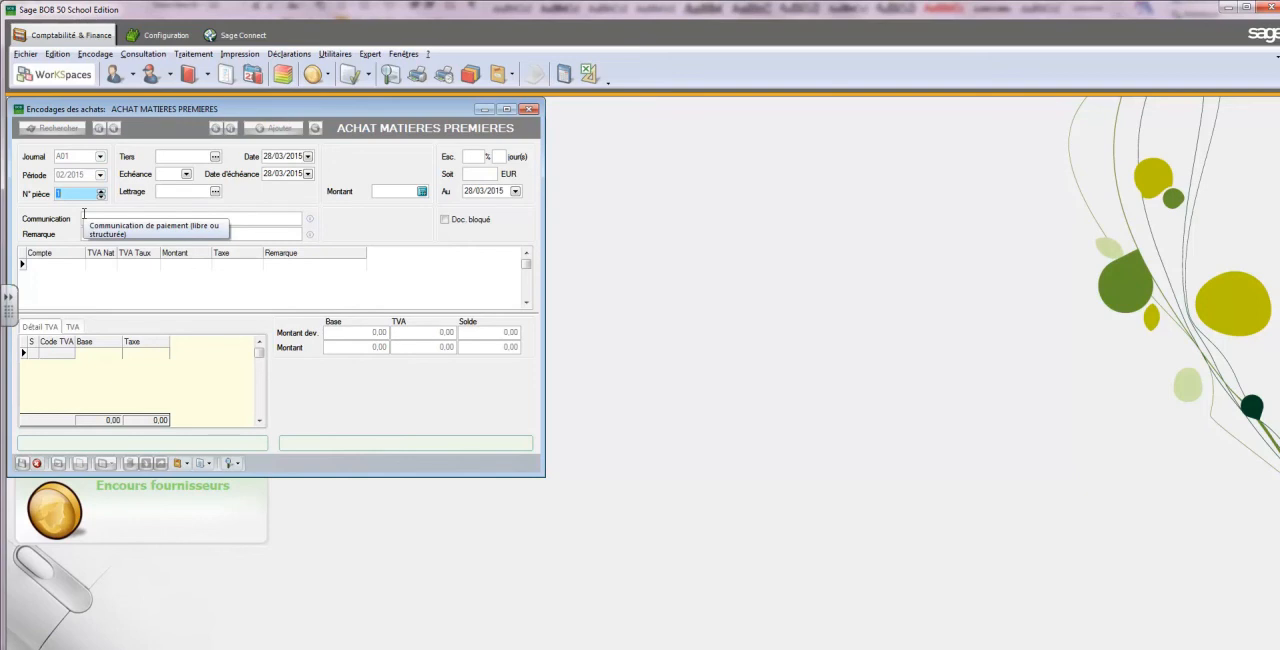
{"action": "key", "text": "Tab"}
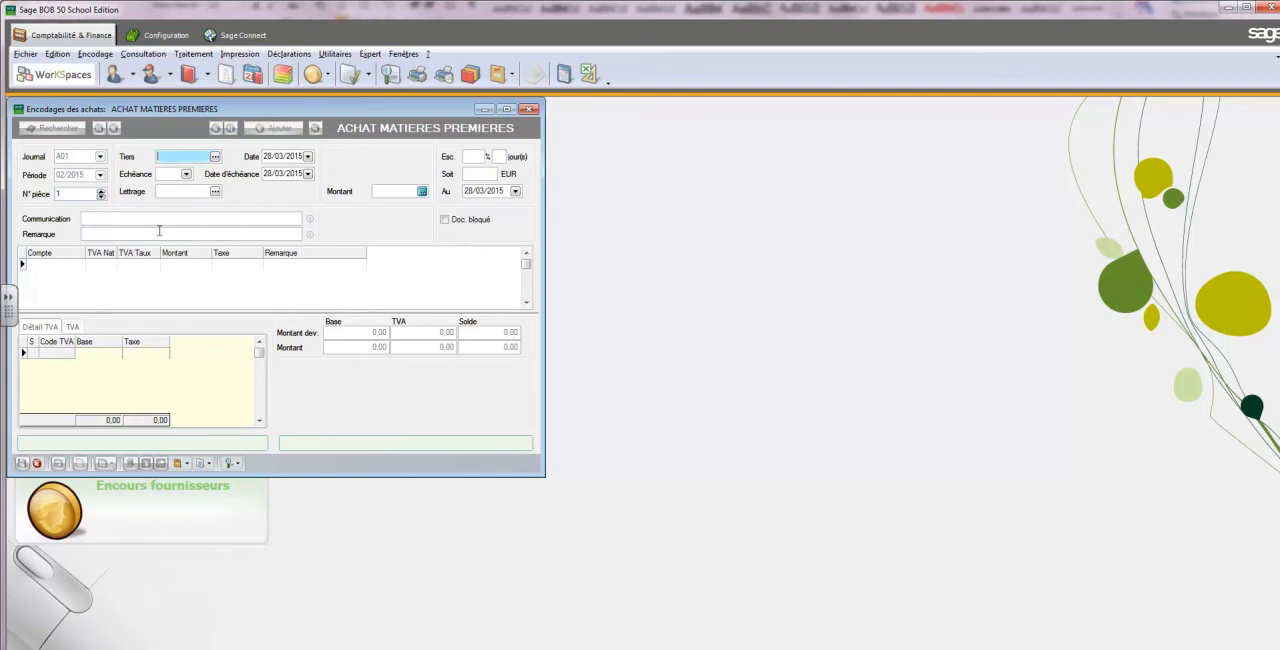
Choose GILLY as the supplier and set the purchase date to 14/02/2015
{"action": "left_click", "coordinate": [215, 156]}
{"action": "double_click", "coordinate": [455, 137]}
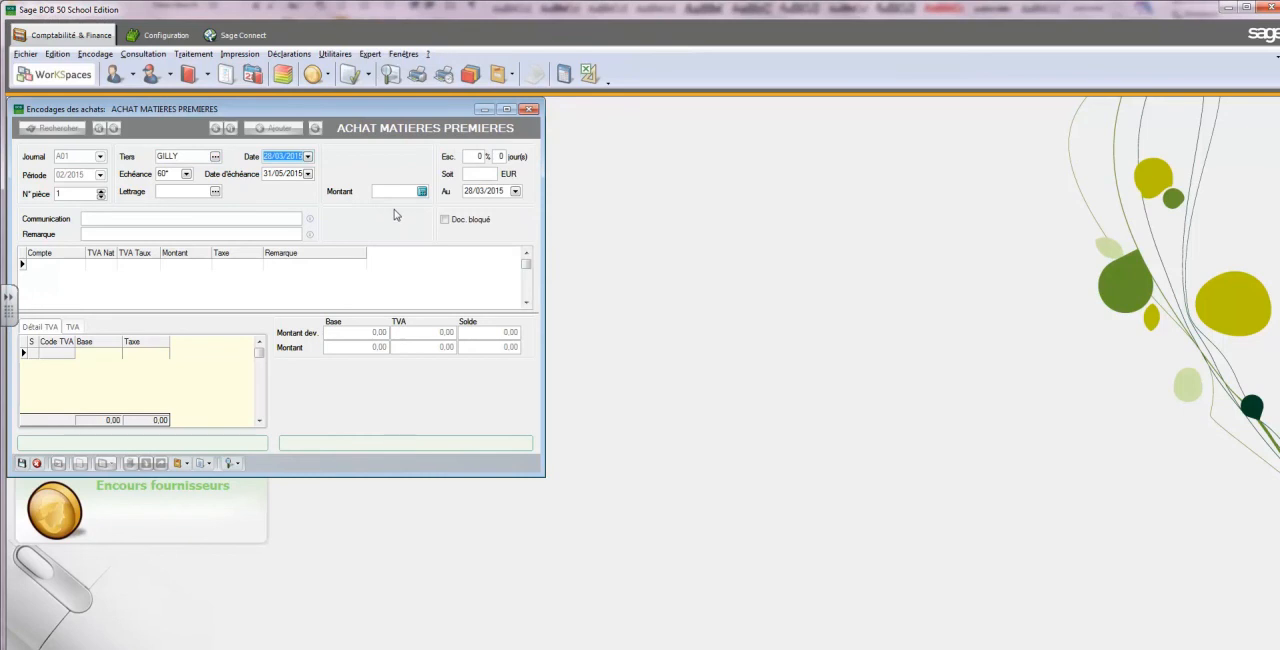
{"action": "type", "text": "14022015"}
{"action": "key", "text": "Tab"}
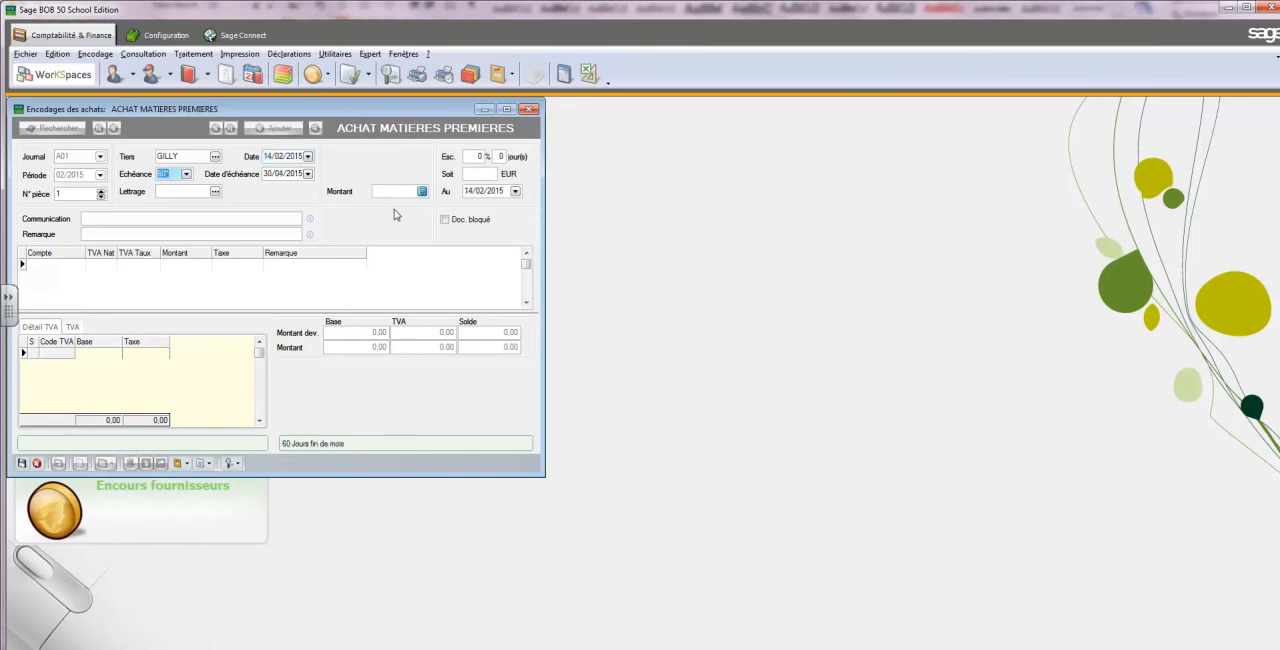
Clear the payment term and set the purchase's due date to 14/03/2015
{"action": "key", "text": "Delete"}
{"action": "key", "text": "Tab"}
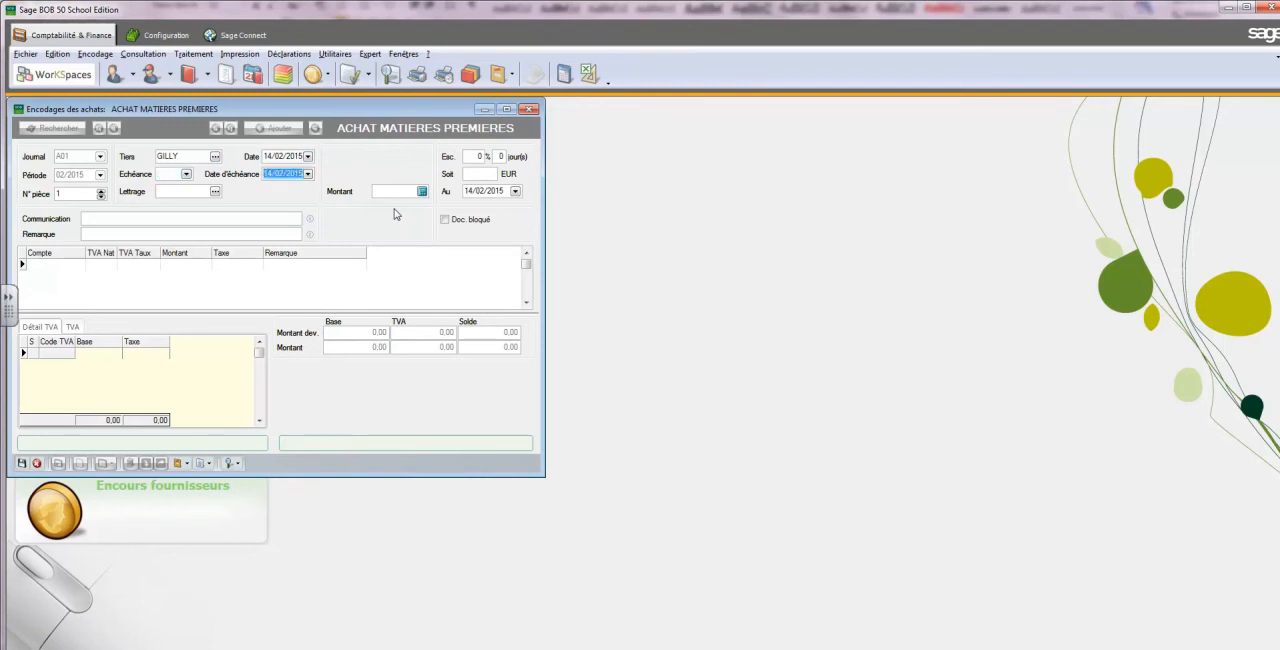
{"action": "type", "text": "14/03/2015"}
Enter 503.23 as the purchase amount and keep the discount percentage at 0
{"action": "left_click", "coordinate": [394, 190]}
{"action": "type", "text": "503.23"}
{"action": "key", "text": "Tab"}
{"action": "key", "text": "Tab"}
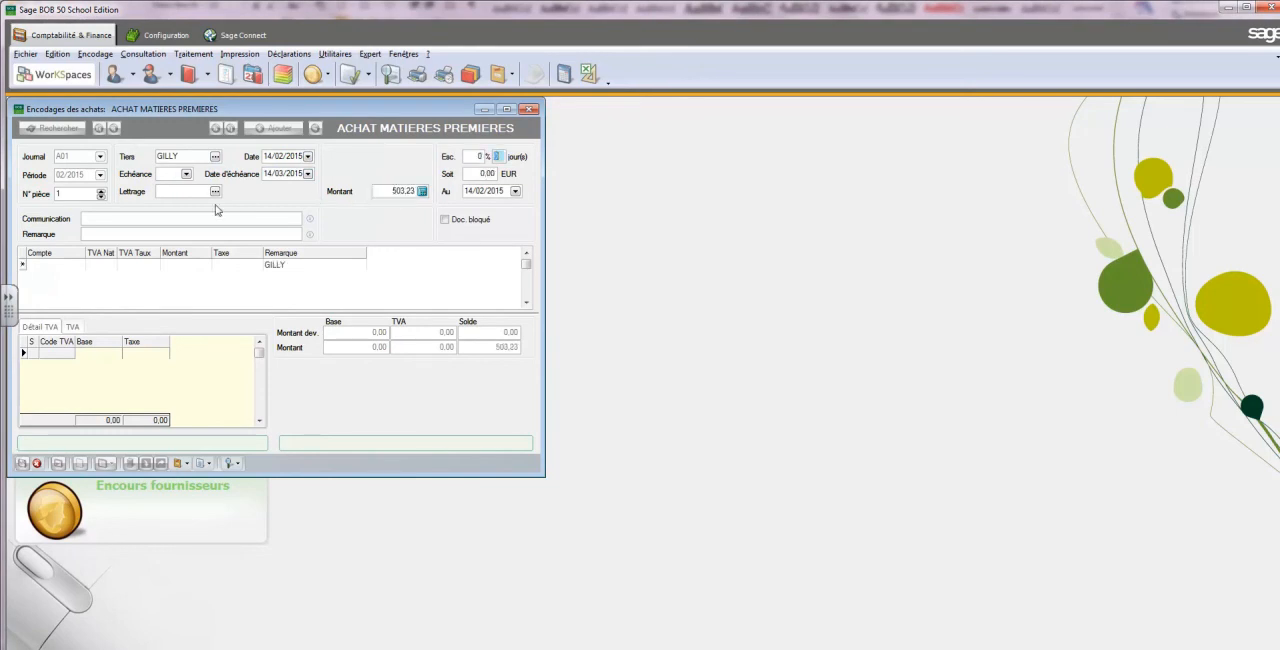
Enter fac 7 as the purchase's payment communication and carry it through to the remark
{"action": "left_click", "coordinate": [211, 218]}
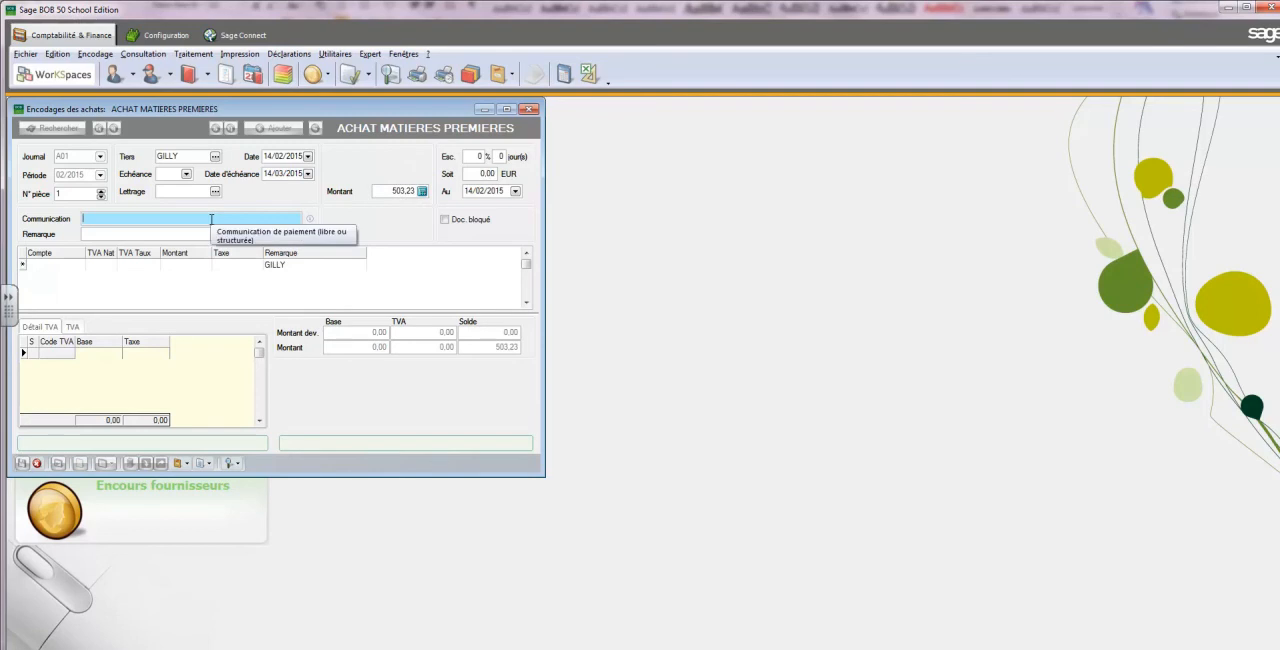
{"action": "type", "text": "fac"}
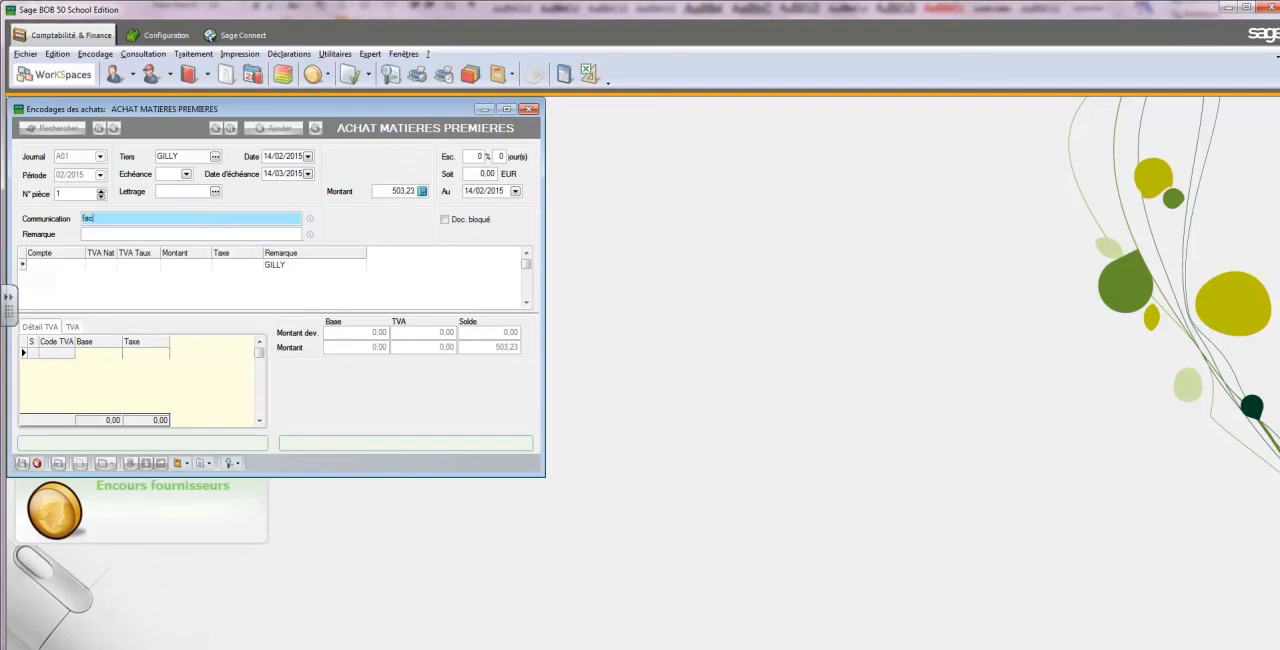
{"action": "type", "text": " 7"}
{"action": "key", "text": "Tab"}
{"action": "key", "text": "Tab"}
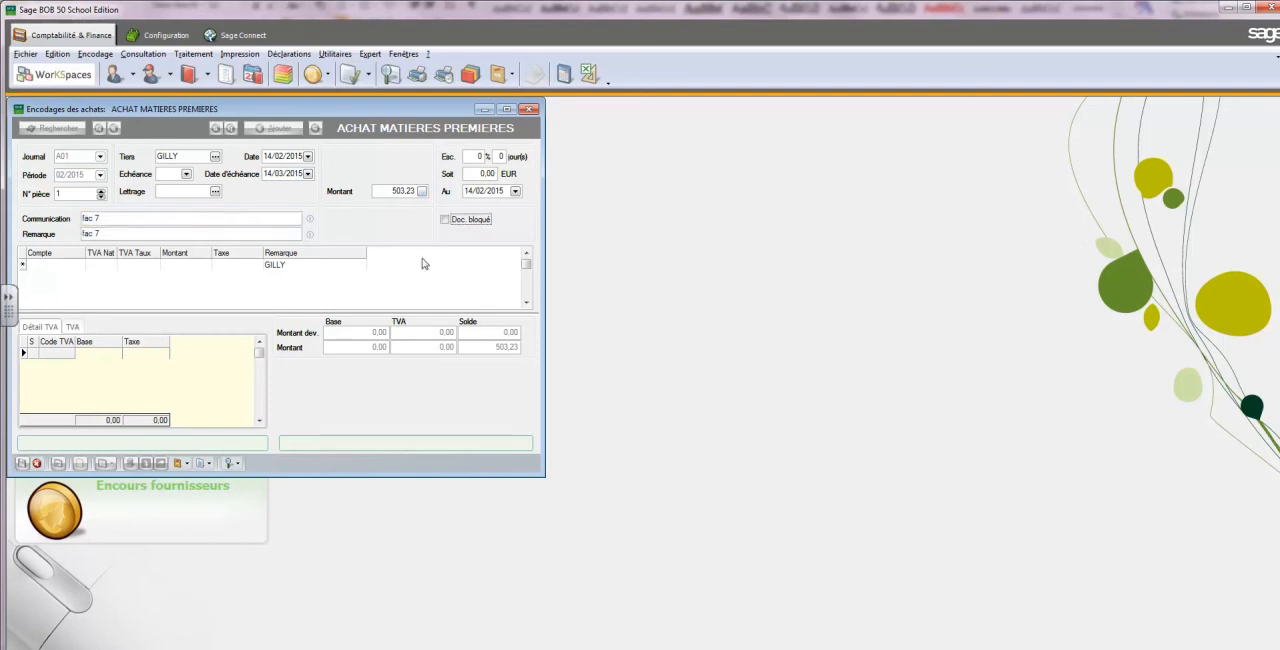
Review ticket 5 in Word, then assign account 604000 Achats de marchandises to the purchase's first line in Sage BOB 50
{"action": "key", "text": "alt+Tab"}
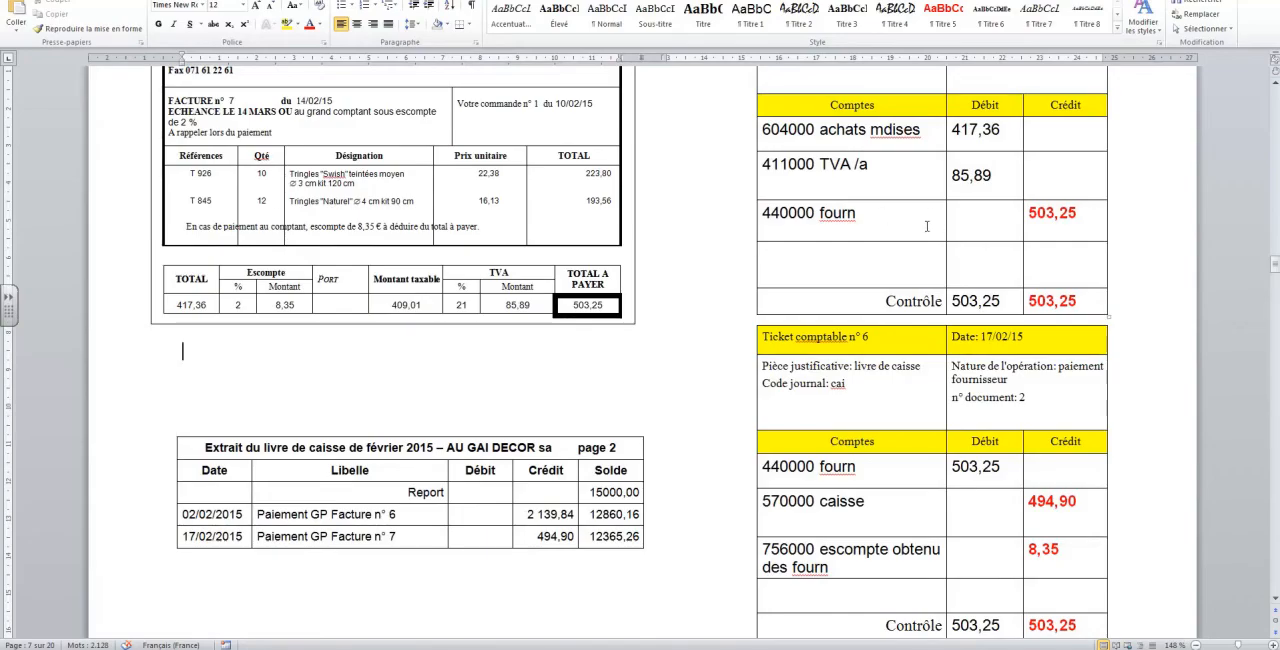
{"action": "scroll", "coordinate": [1179, 265], "scroll_direction": "up", "scroll_amount": 3}
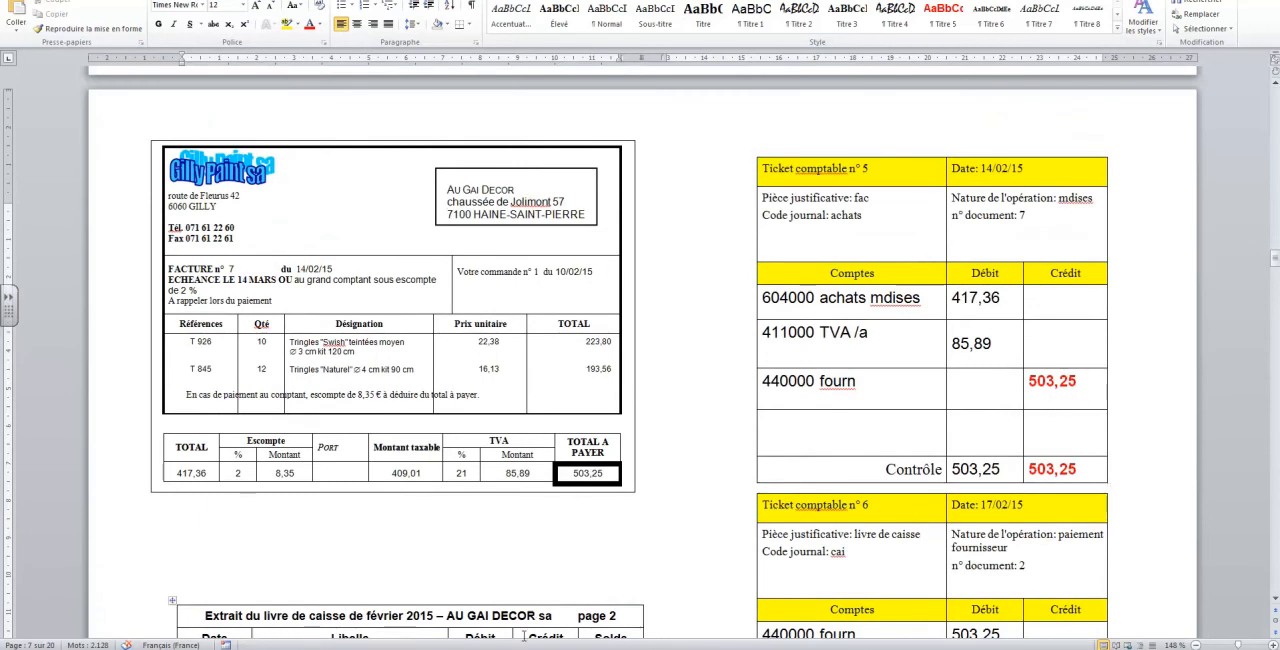
{"action": "mouse_move", "coordinate": [514, 649]}
{"action": "left_click", "coordinate": [560, 649]}
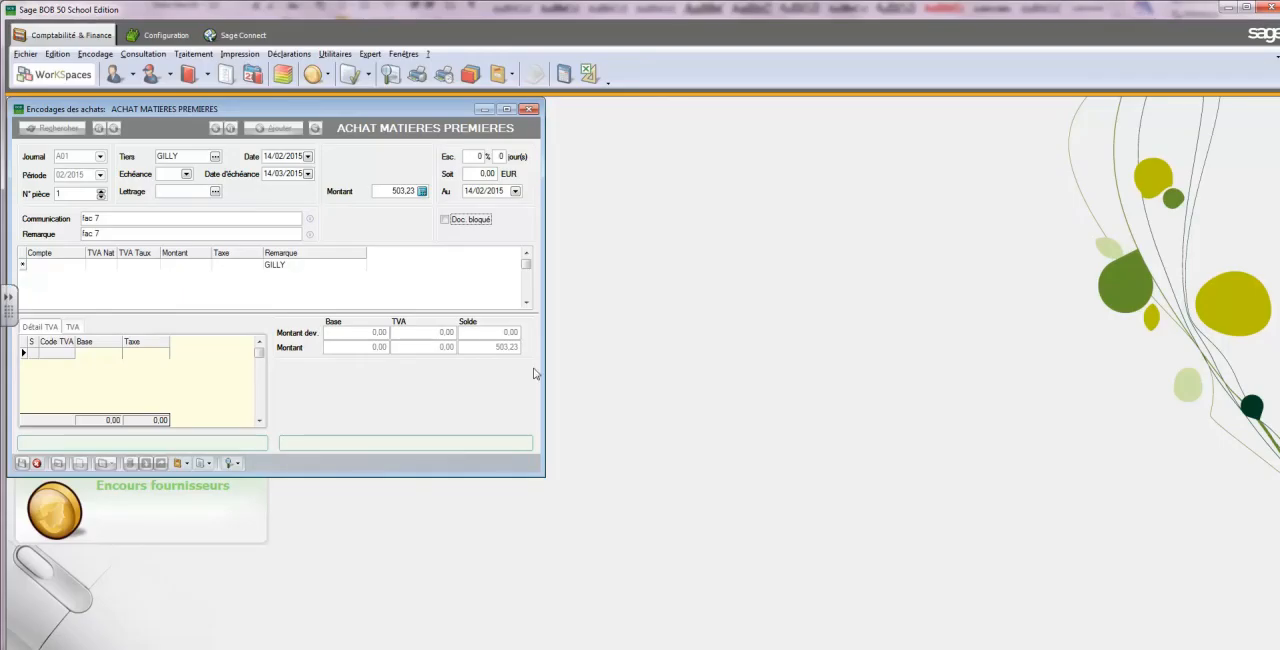
{"action": "left_click", "coordinate": [52, 264]}
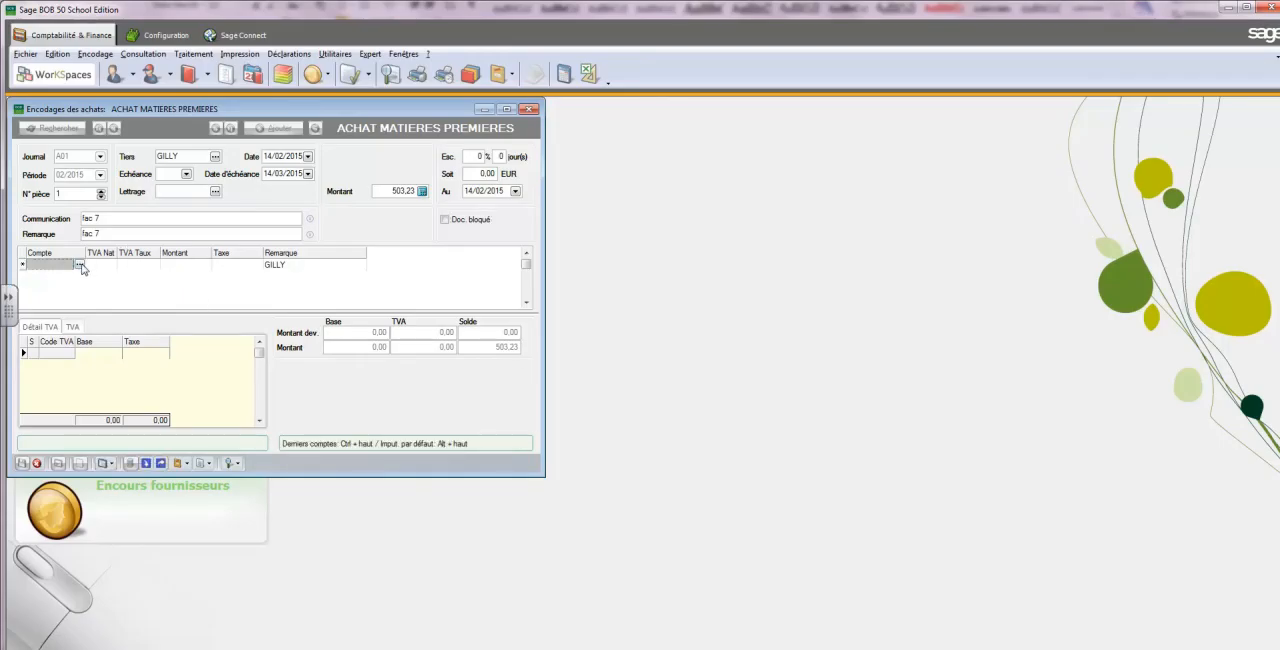
{"action": "left_click", "coordinate": [80, 264]}
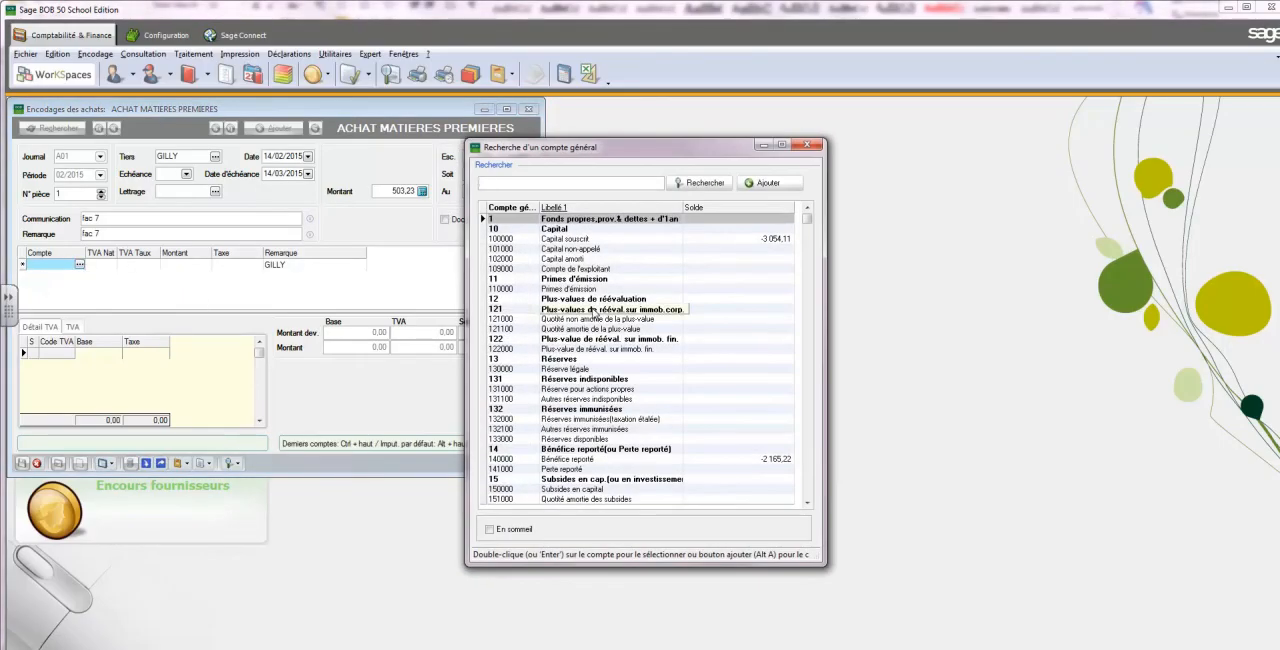
{"action": "type", "text": "64"}
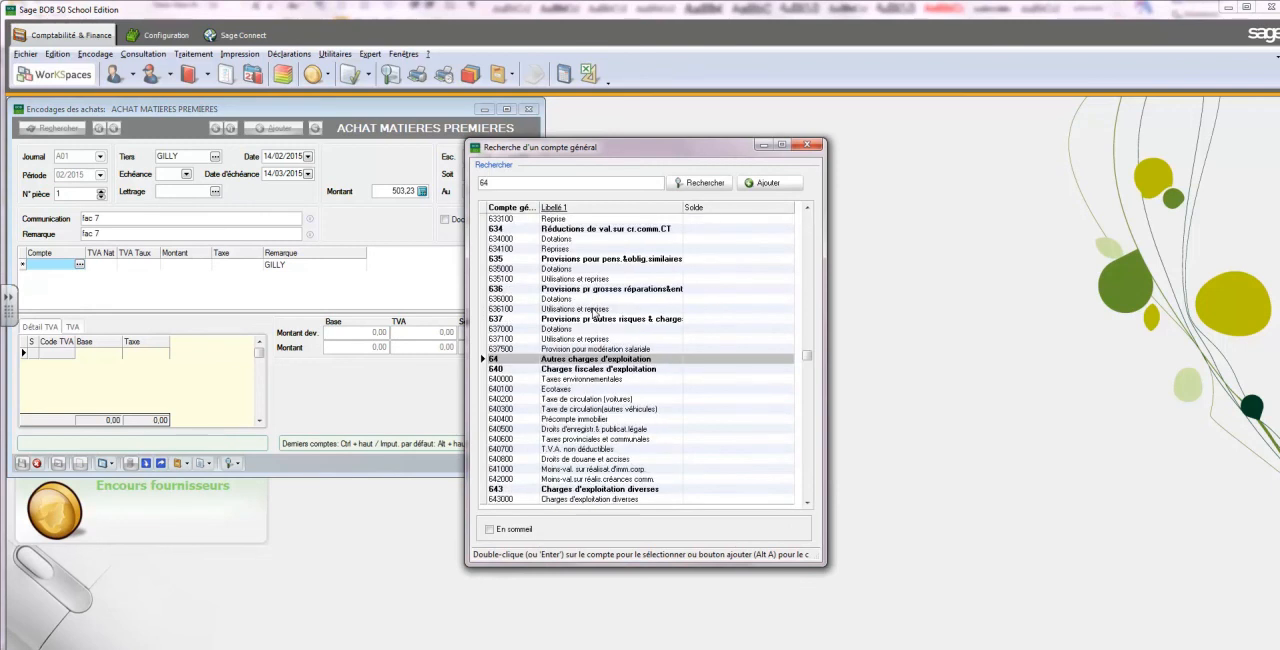
{"action": "key", "text": "BackSpace"}
{"action": "type", "text": "04"}
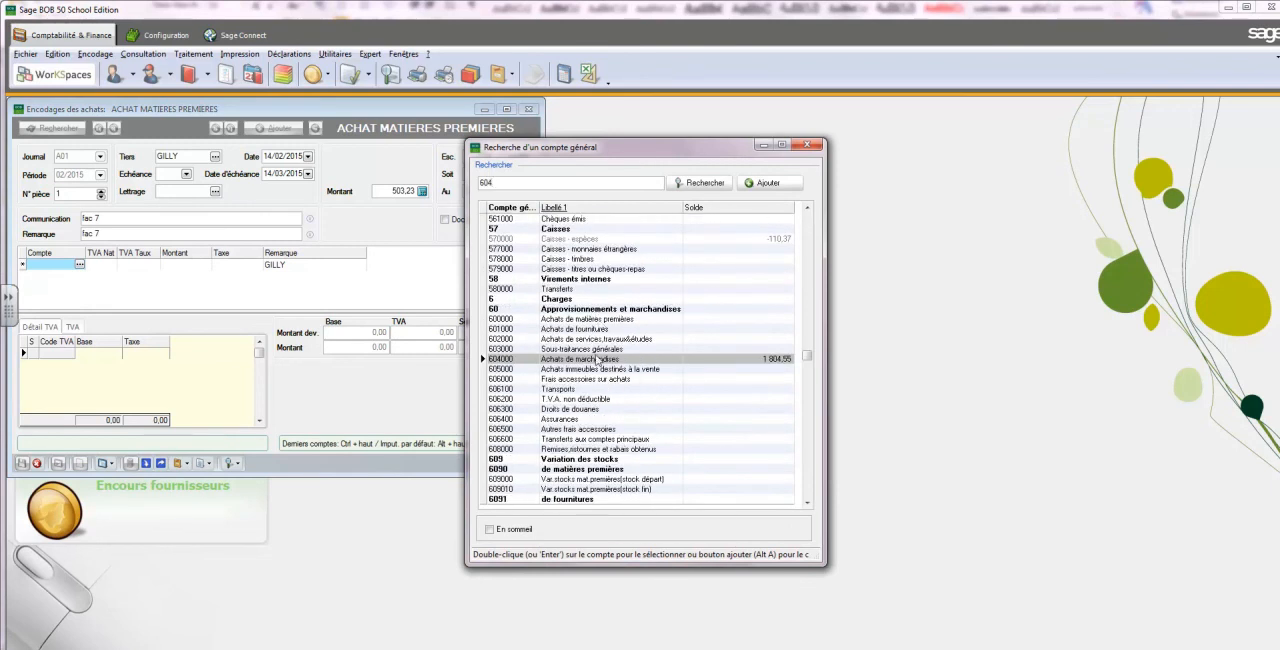
{"action": "double_click", "coordinate": [592, 364]}
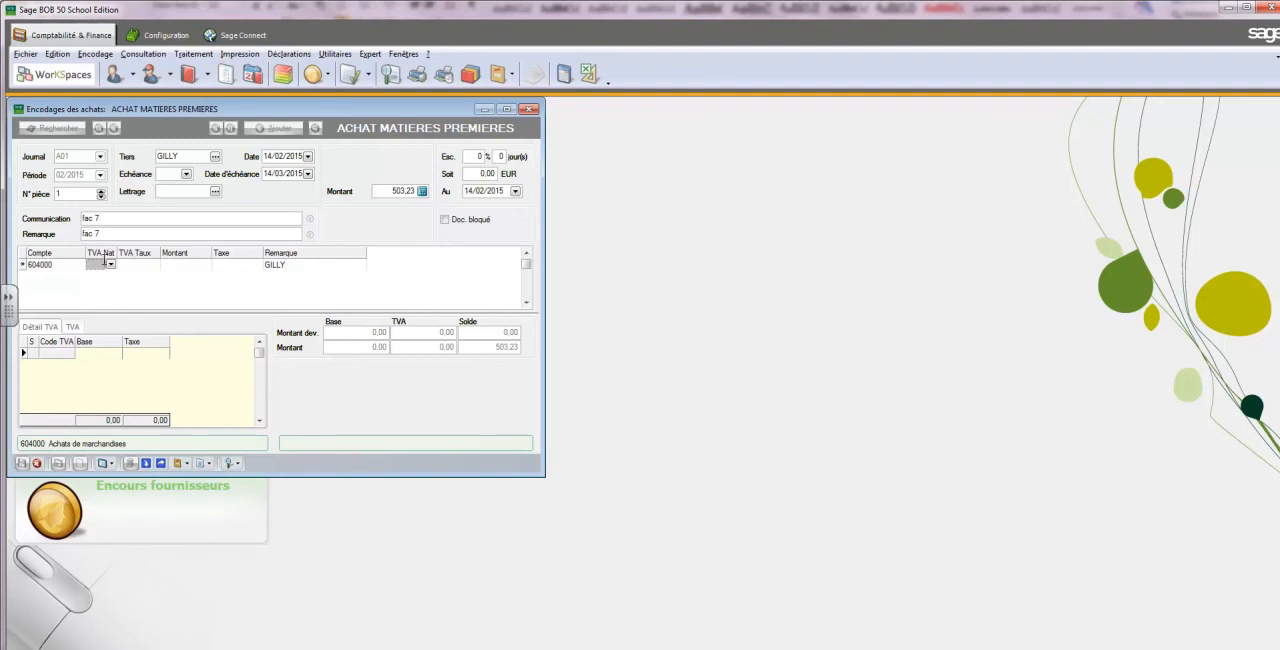
Apply the VAT code MD Achats marchandises at 21 % to the 604000 line
{"action": "left_click", "coordinate": [109, 264]}
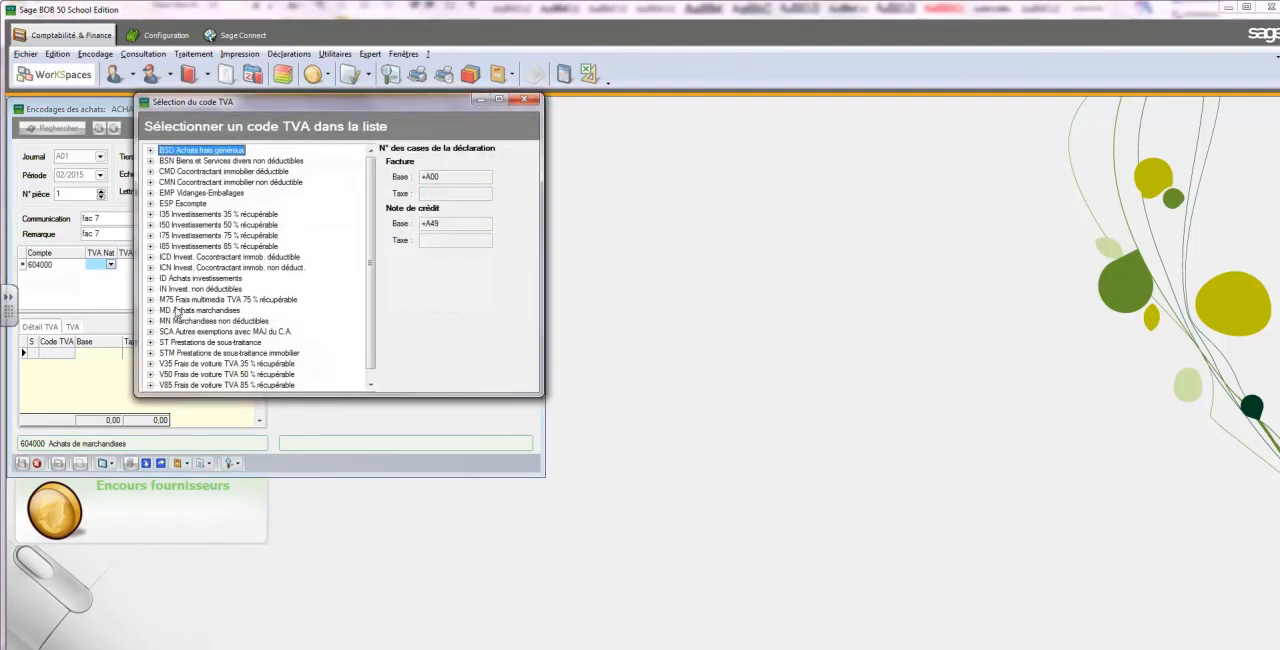
{"action": "double_click", "coordinate": [203, 311]}
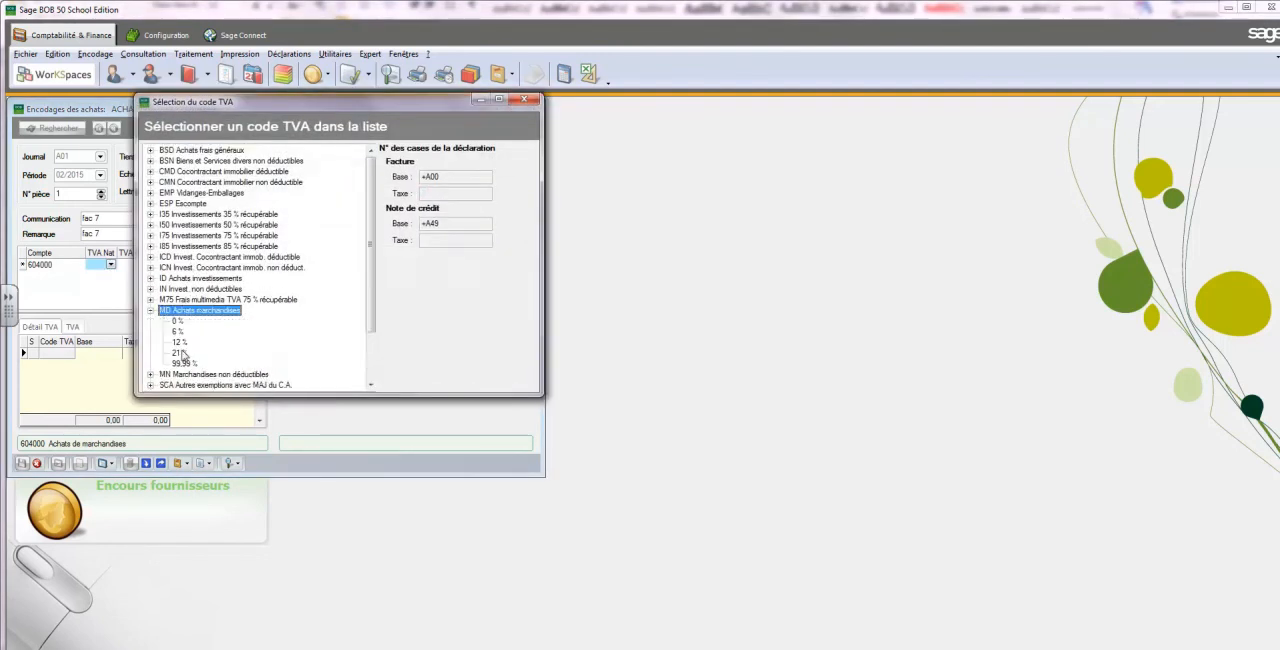
{"action": "double_click", "coordinate": [180, 353]}
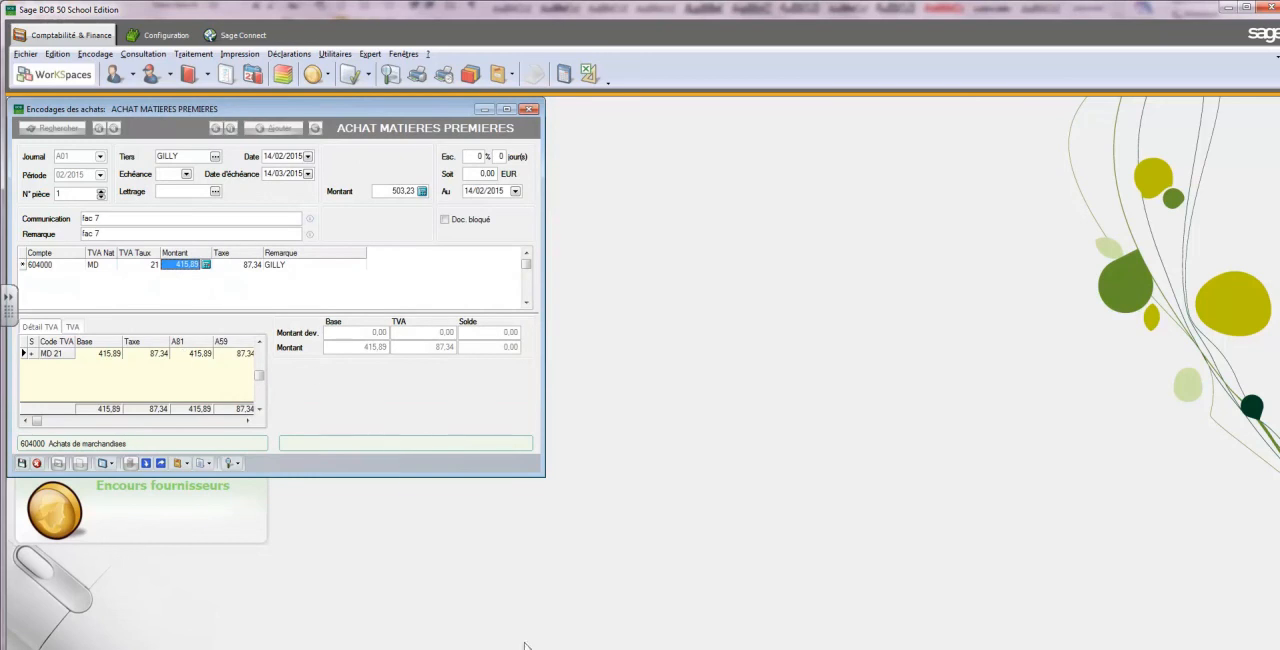
Set the 604000 line's amount to 417,36 and its tax to 85,89, leaving no second line
{"action": "mouse_move", "coordinate": [472, 649]}
{"action": "type", "text": "417,36"}
{"action": "key", "text": "Tab"}
{"action": "type", "text": "85,"}
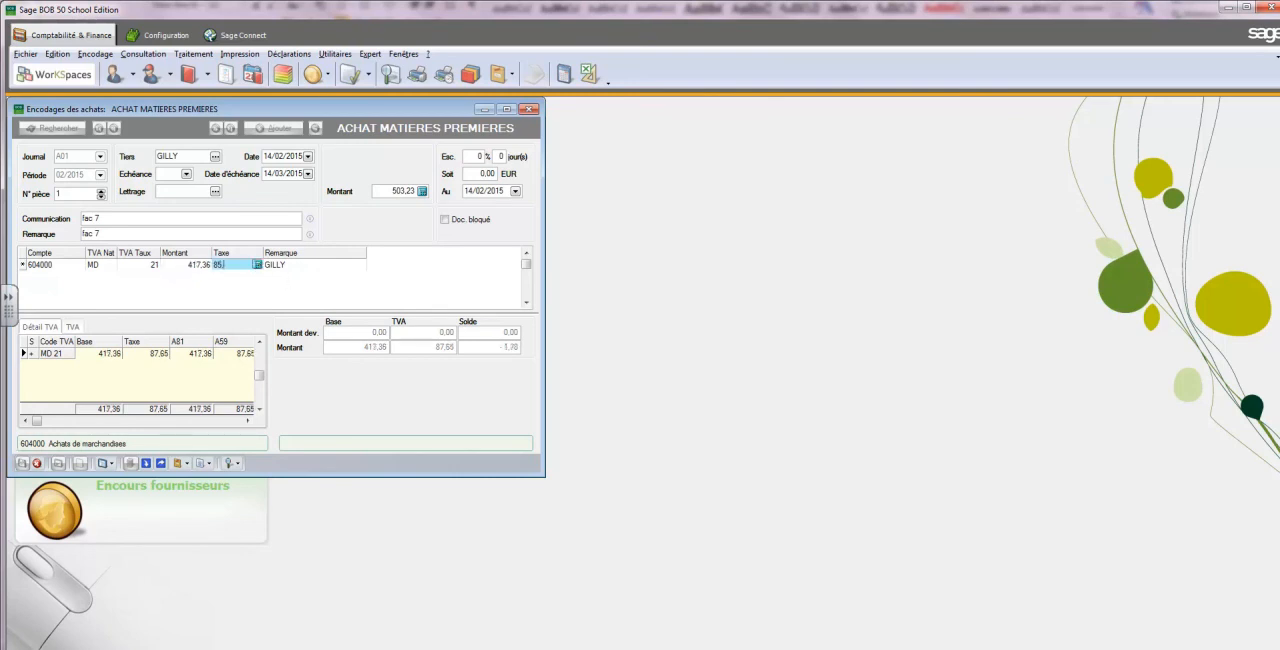
{"action": "type", "text": "89"}
{"action": "key", "text": "Tab"}
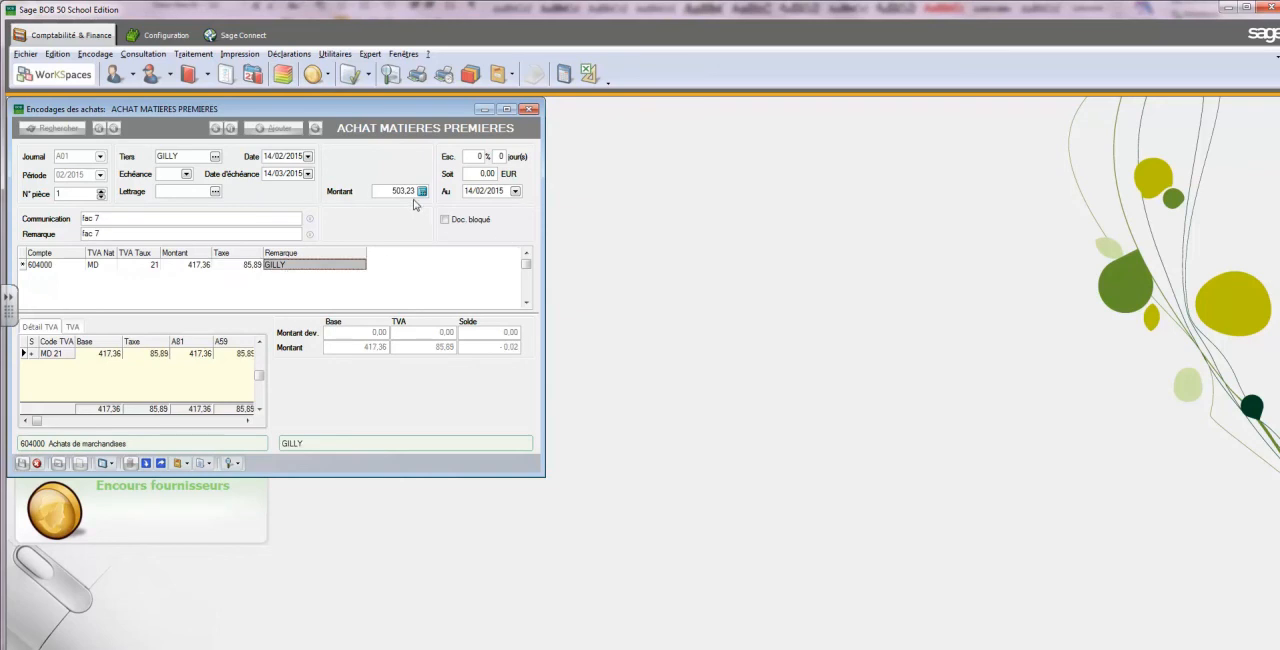
{"action": "key", "text": "Tab"}
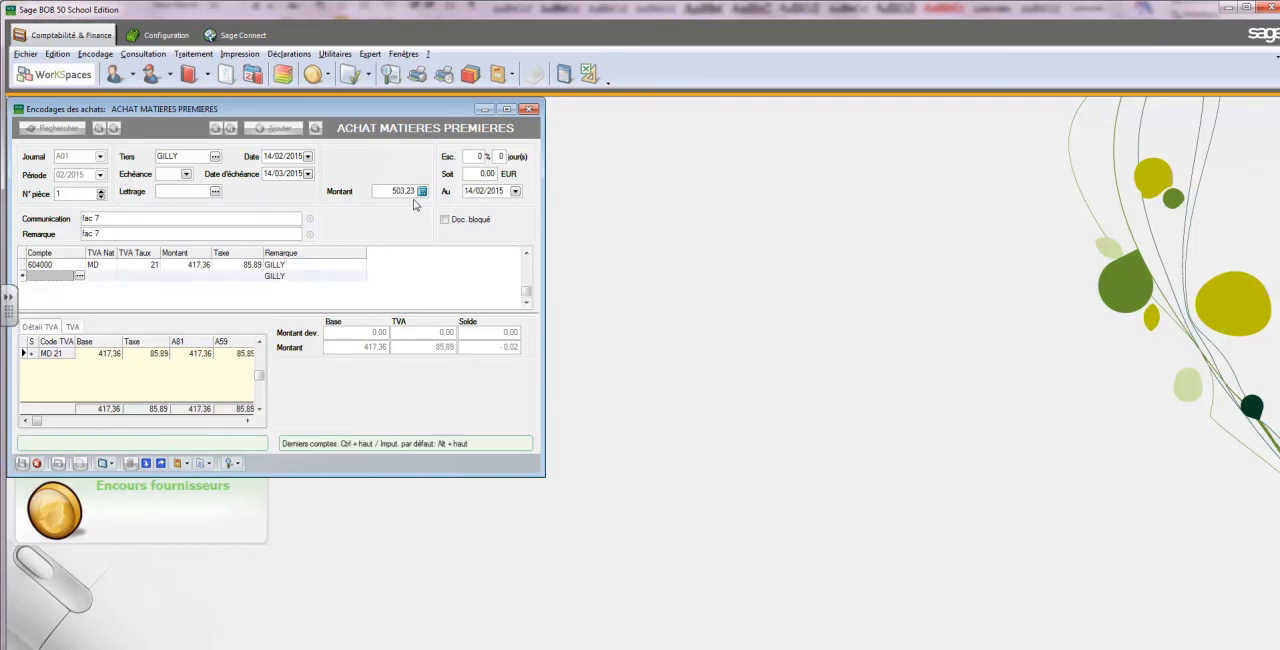
{"action": "key", "text": "Escape"}
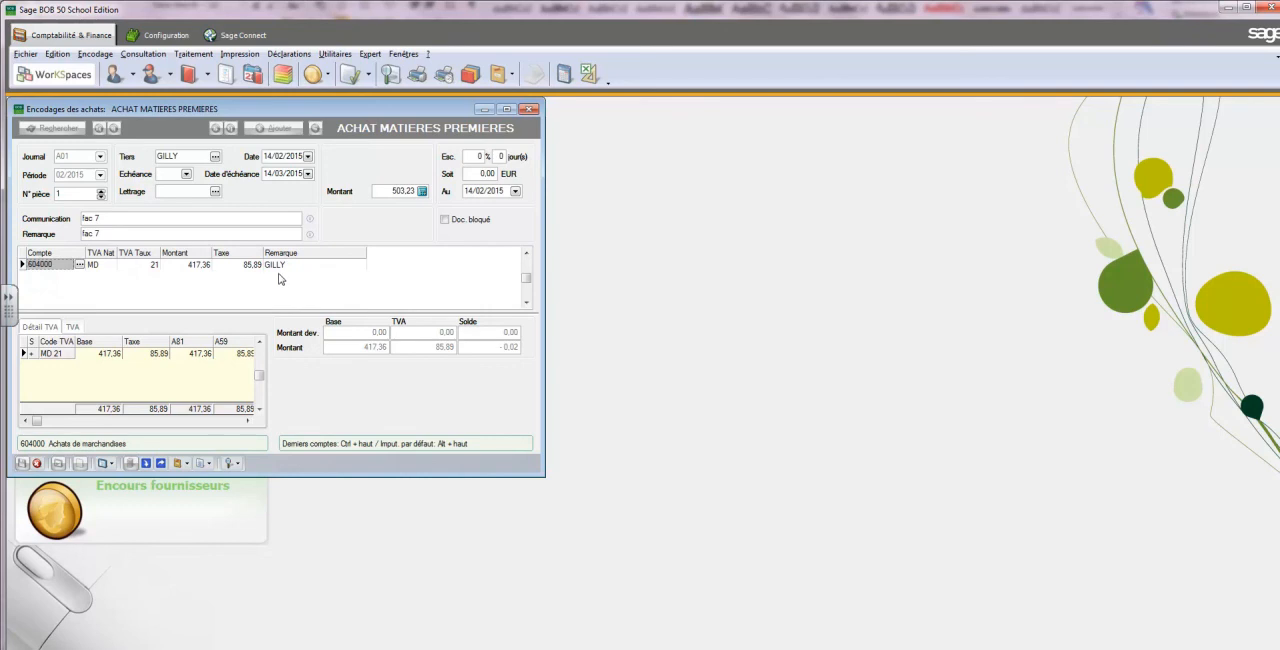
Correct the purchase's total amount to 503,25 and save the entry
{"action": "left_click", "coordinate": [392, 191]}
{"action": "type", "text": "503,25"}
{"action": "key", "text": "Tab"}
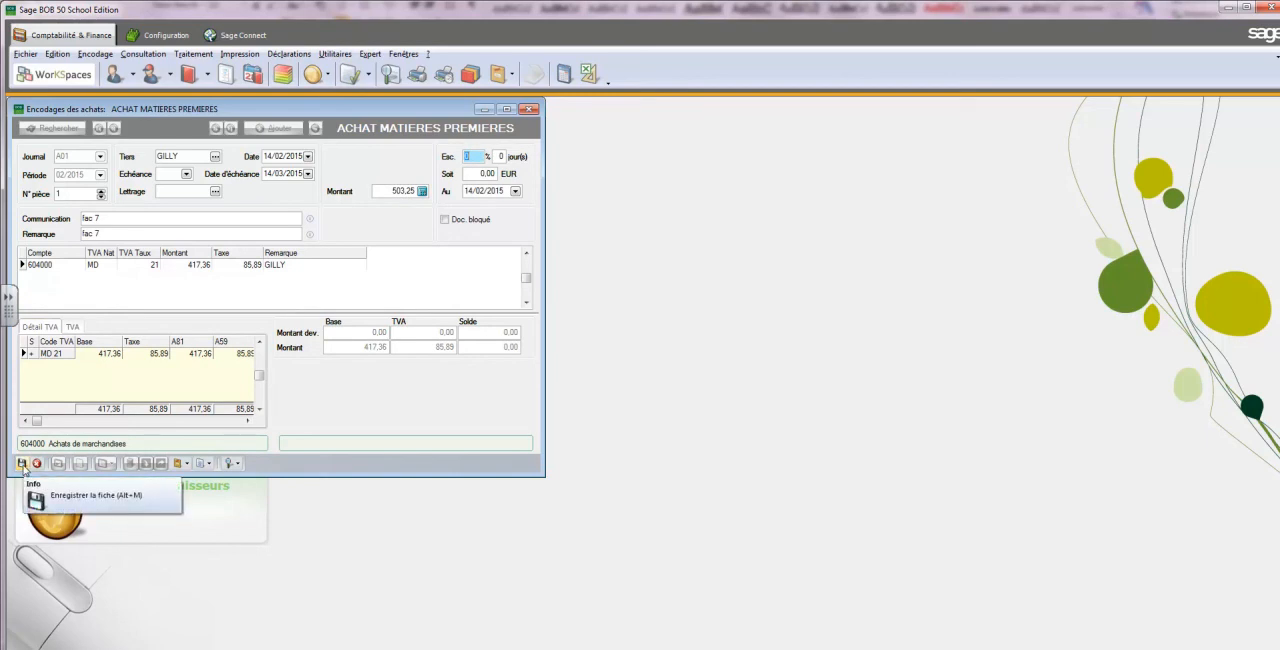
{"action": "left_click", "coordinate": [22, 465]}
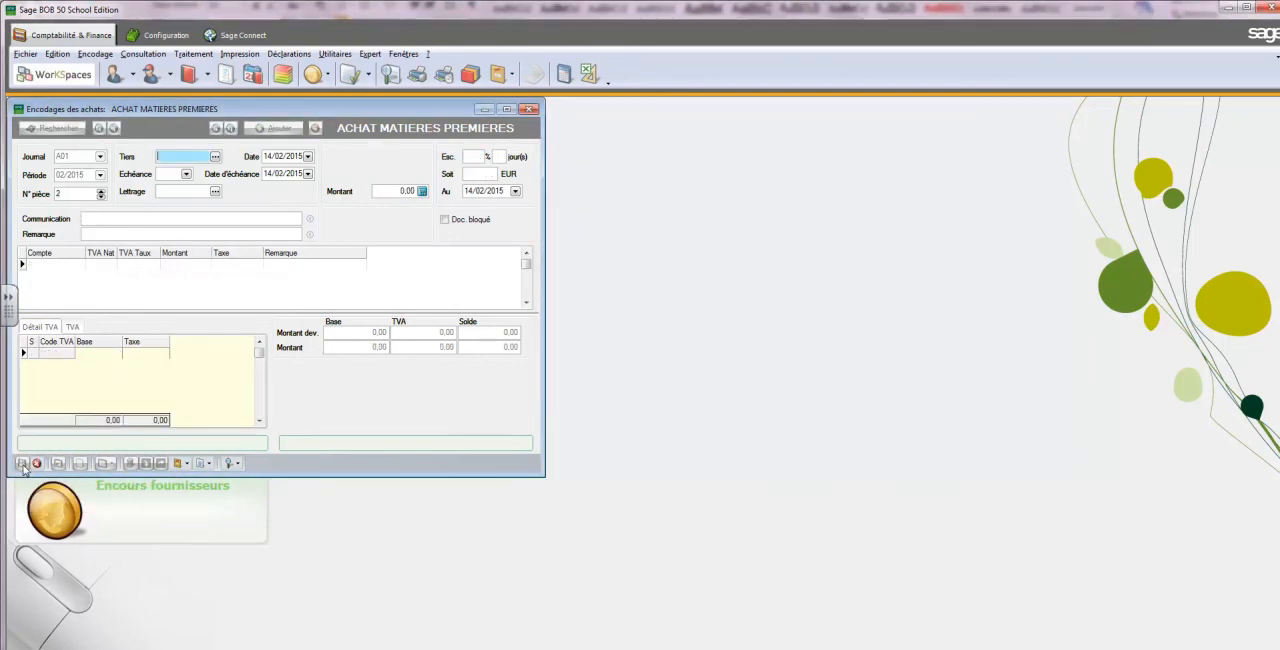
Validate the period's purchase documents and close the purchase entry window
{"action": "left_click", "coordinate": [58, 465]}
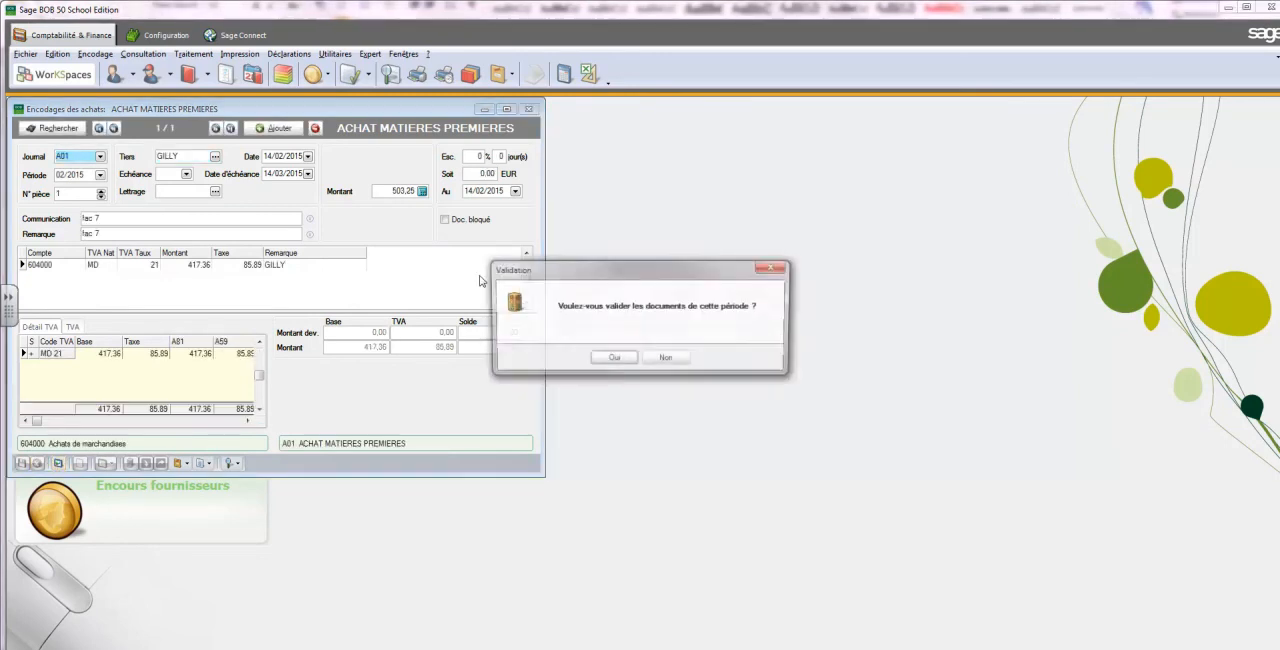
{"action": "left_click", "coordinate": [613, 360]}
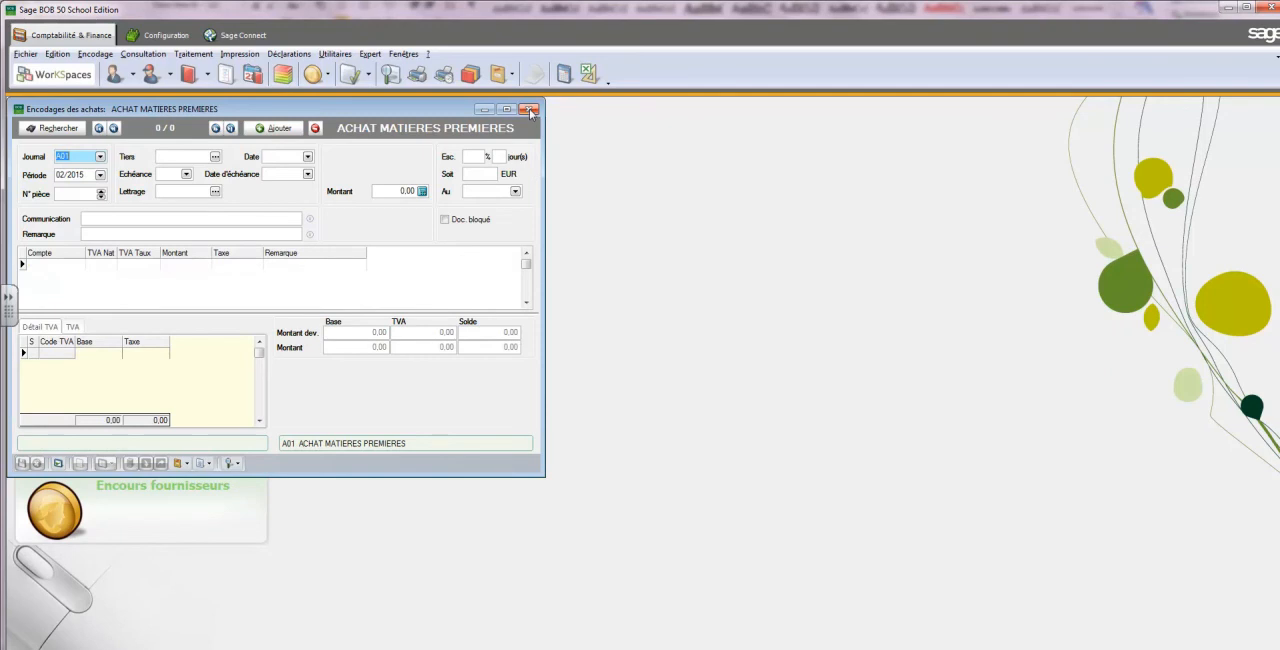
{"action": "left_click", "coordinate": [529, 109]}
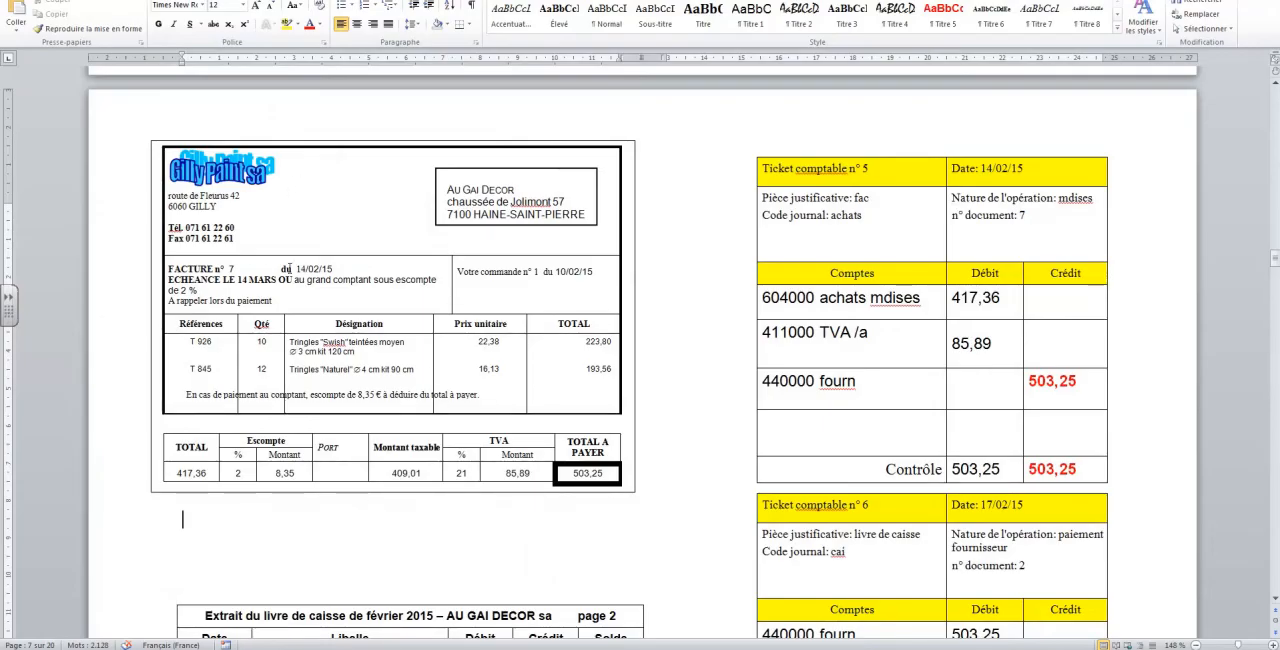
Consult the cash book extract in Word, then open financial entry in Sage BOB 50 for journal CAS, period 02/2015
{"action": "left_click", "coordinate": [1275, 600]}
{"action": "left_click", "coordinate": [1275, 600]}
{"action": "left_click", "coordinate": [1275, 600]}
{"action": "scroll", "coordinate": [1275, 600], "scroll_direction": "down", "scroll_amount": 4}
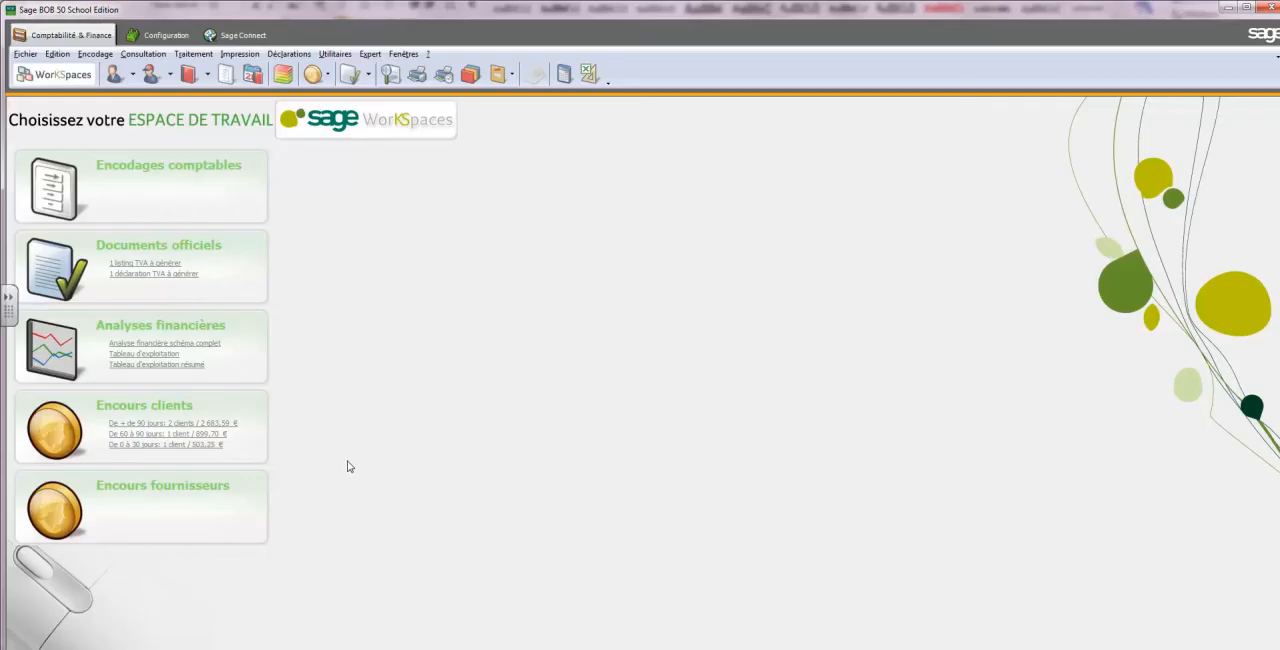
{"action": "left_click", "coordinate": [141, 54]}
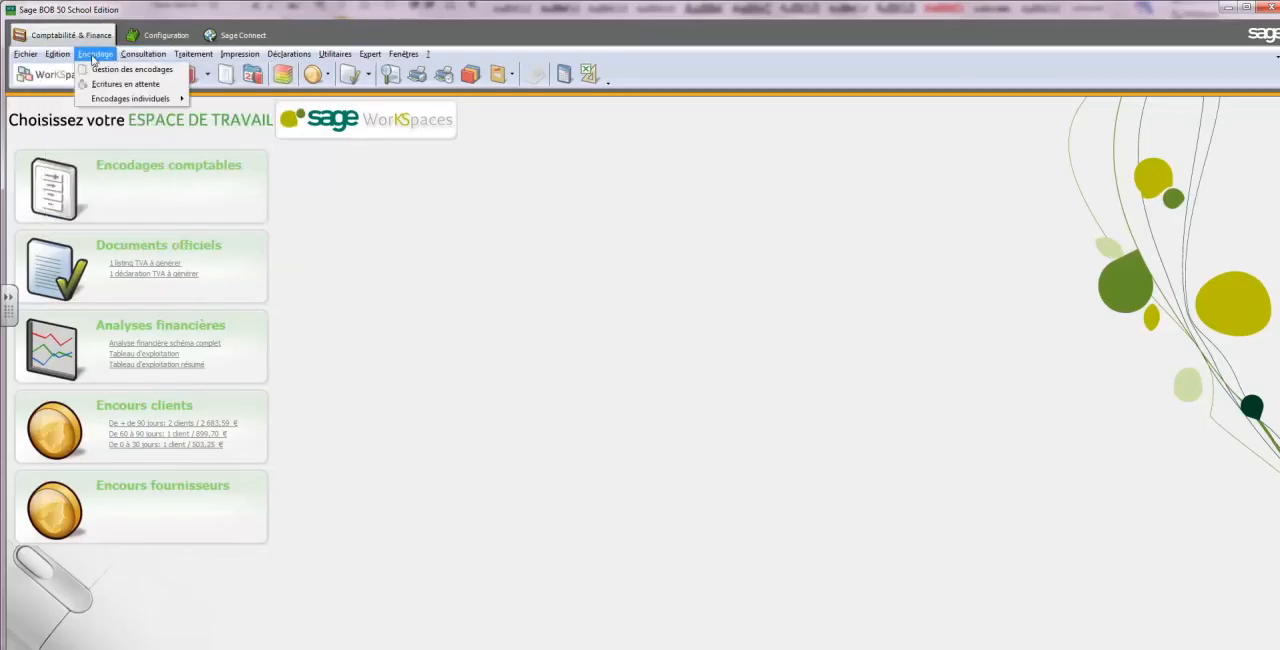
{"action": "mouse_move", "coordinate": [133, 104]}
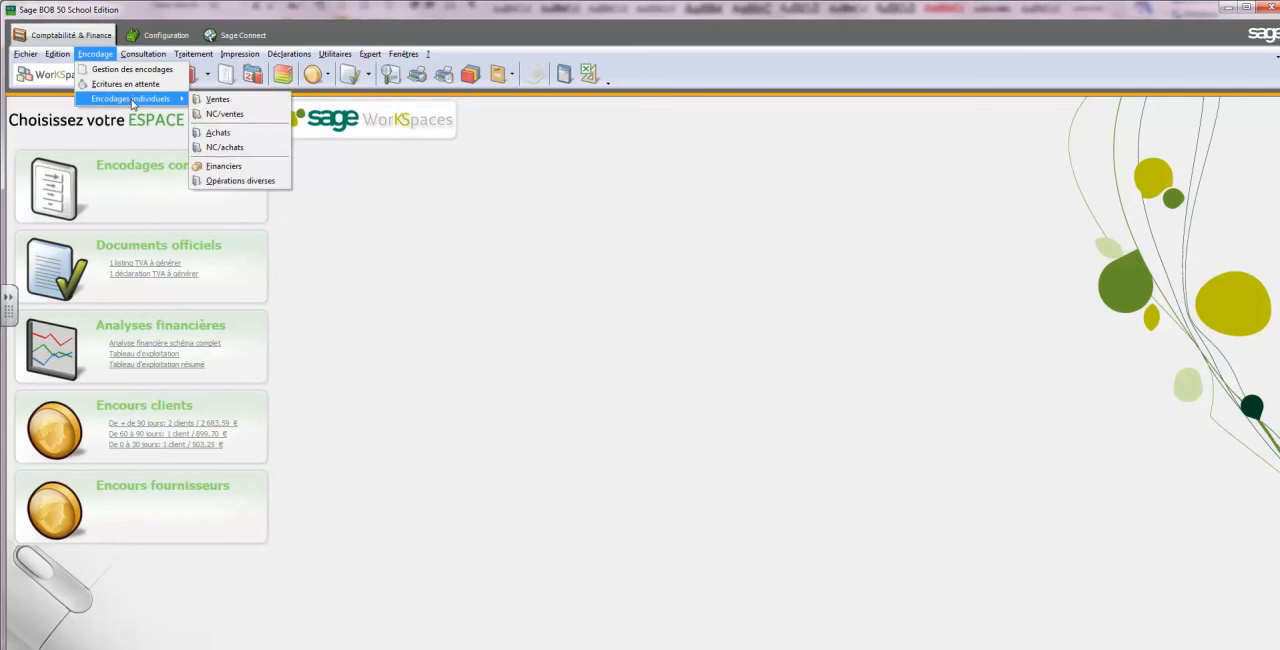
{"action": "left_click", "coordinate": [224, 165]}
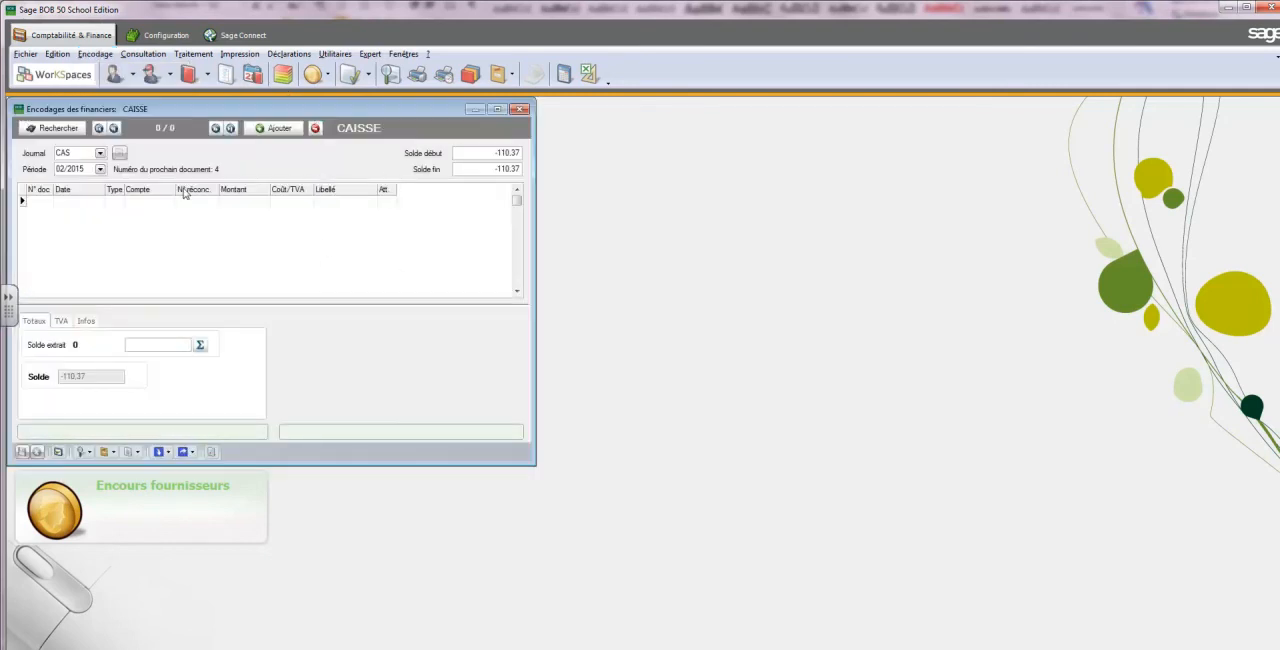
{"action": "key", "text": "Tab"}
{"action": "key", "text": "Tab"}
{"action": "key", "text": "Tab"}
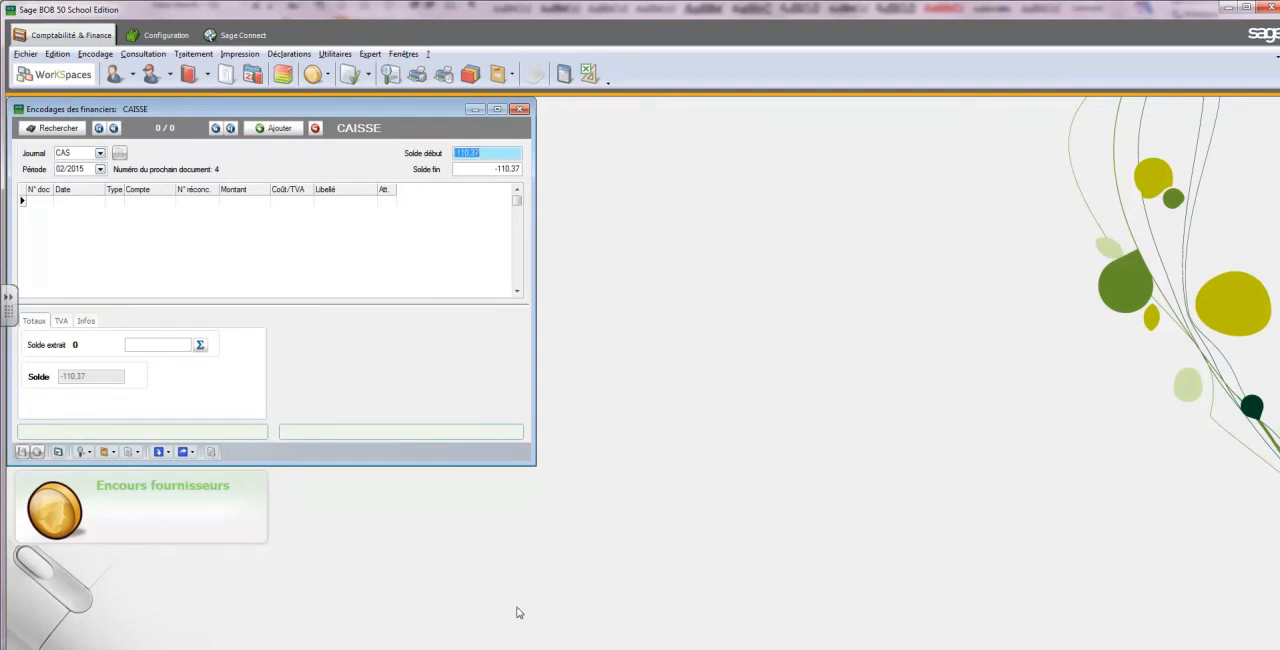
Look up the cash book balances in Word, then set the CAS journal's opening balance to 12 860,16 and confirm the change
{"action": "key", "text": "alt+Tab"}
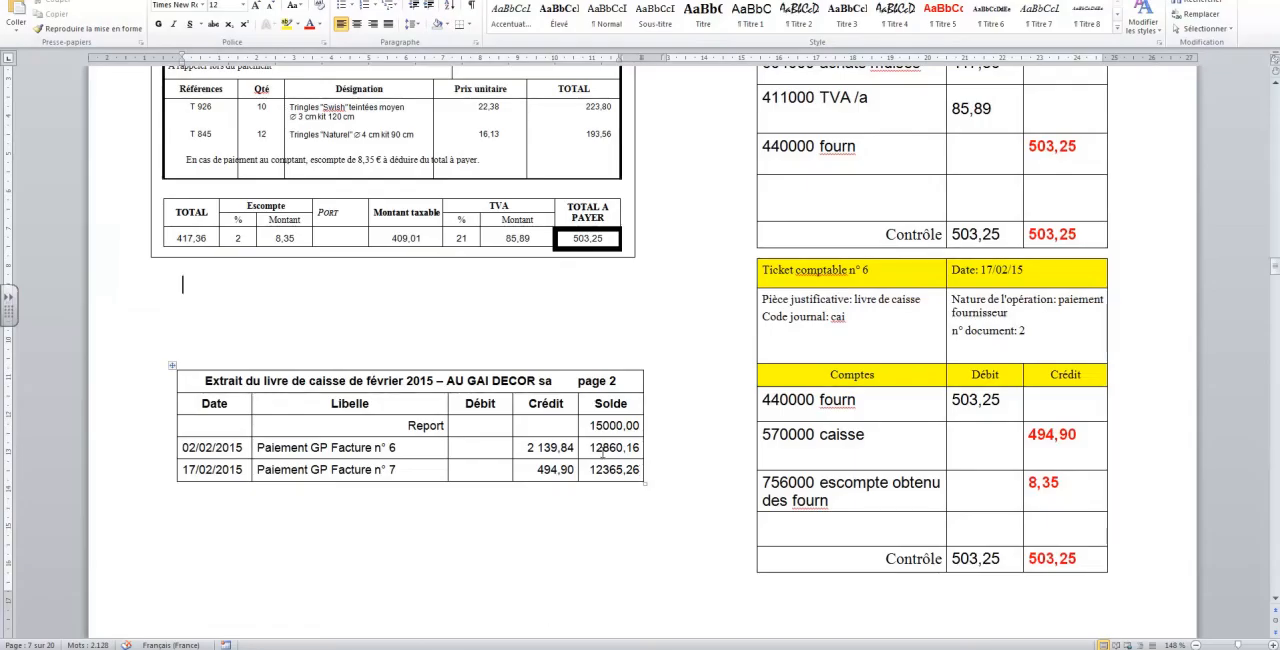
{"action": "left_click_drag", "start_coordinate": [590, 447], "coordinate": [640, 471]}
{"action": "key", "text": "alt+Tab"}
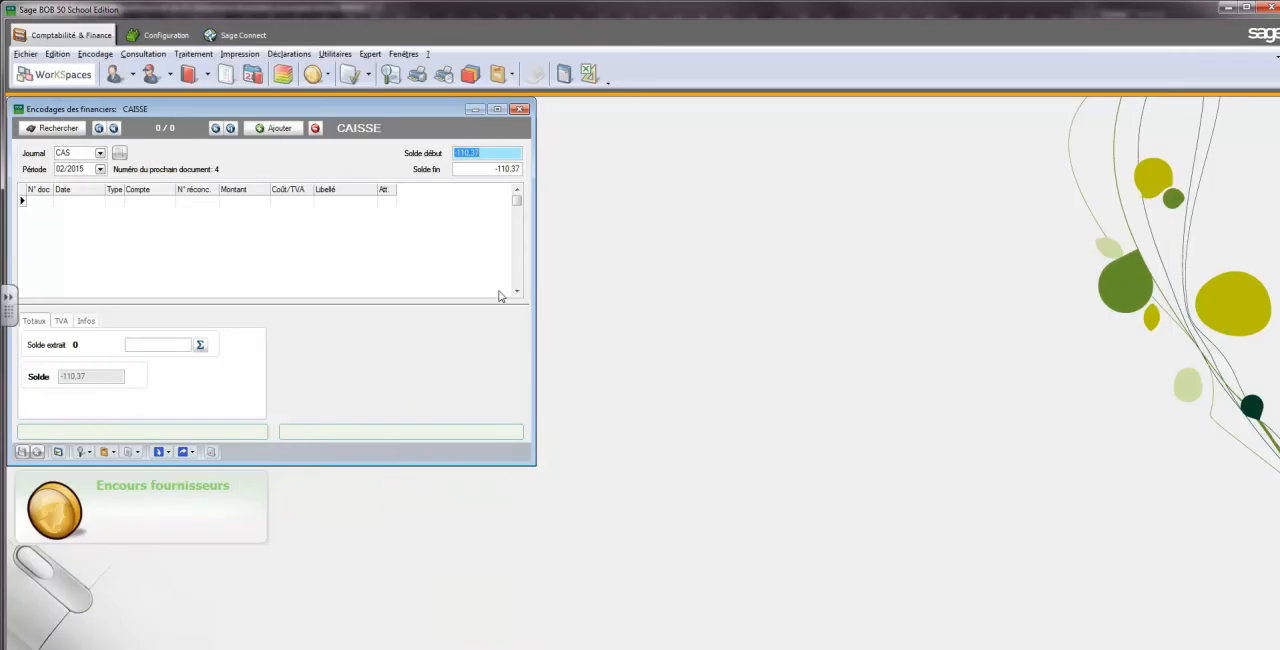
{"action": "type", "text": "12860,16"}
{"action": "key", "text": "Return"}
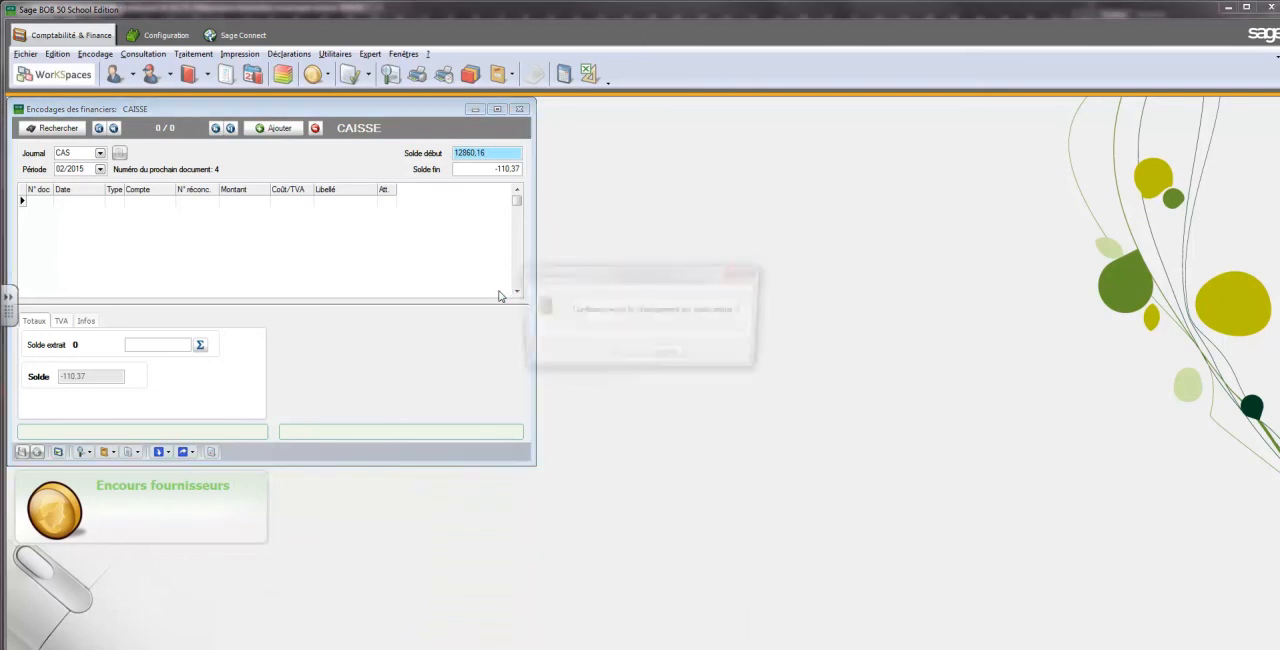
{"action": "left_click", "coordinate": [607, 359]}
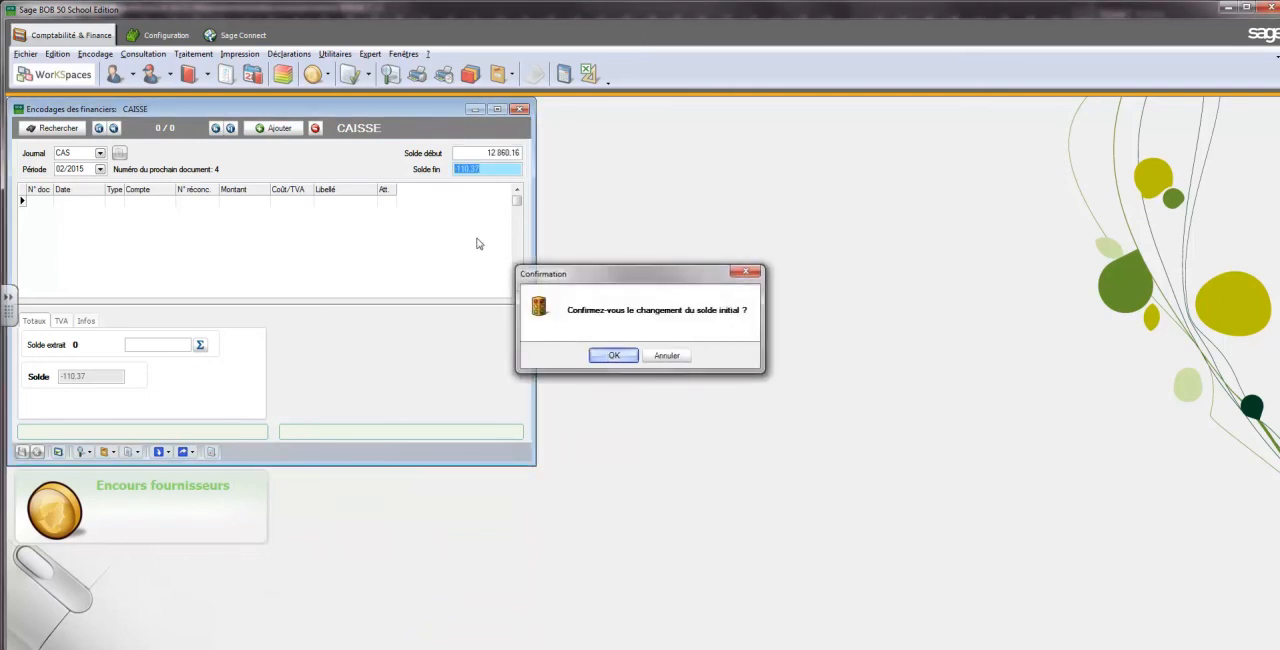
Set the closing balance to 12 365,26 and start a cash line, accepting document number 4
{"action": "type", "text": "12 365"}
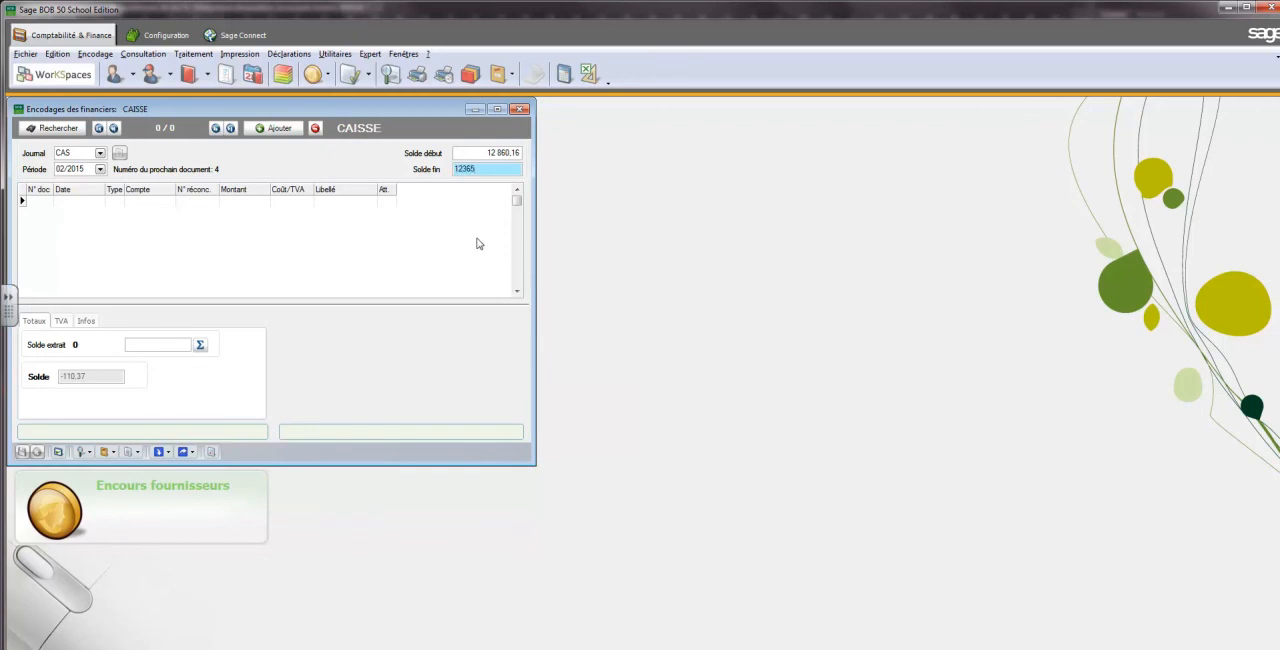
{"action": "type", "text": ",26"}
{"action": "key", "text": "Return"}
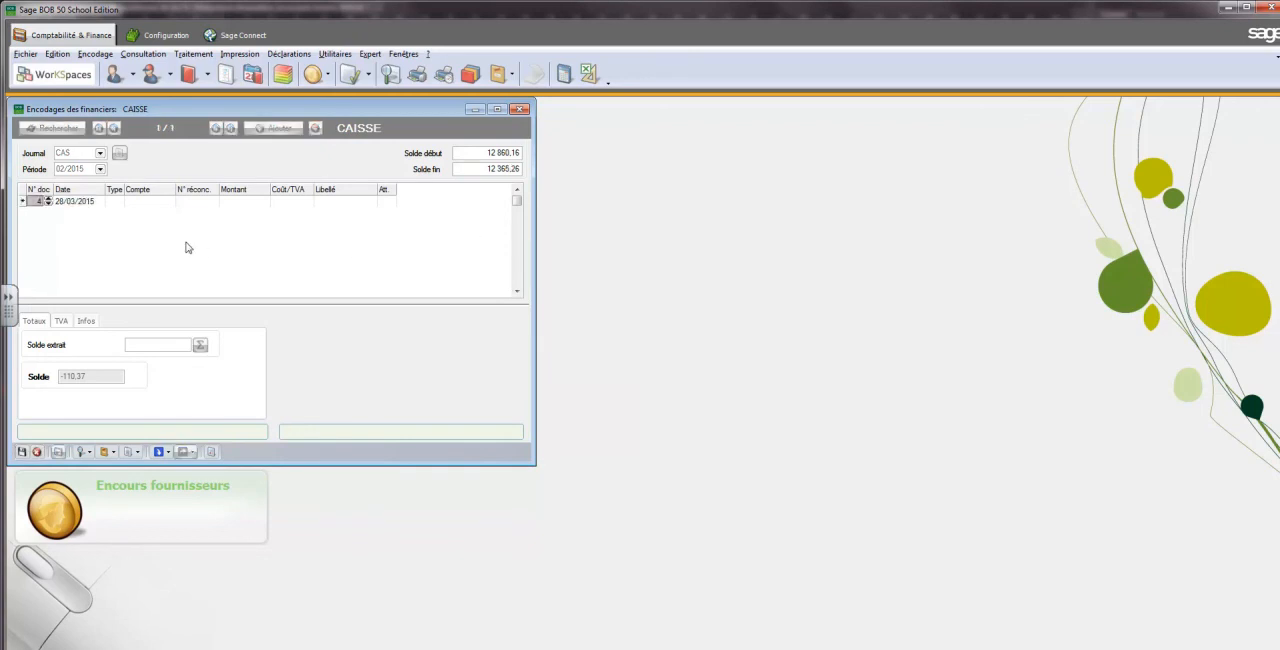
{"action": "key", "text": "Return"}
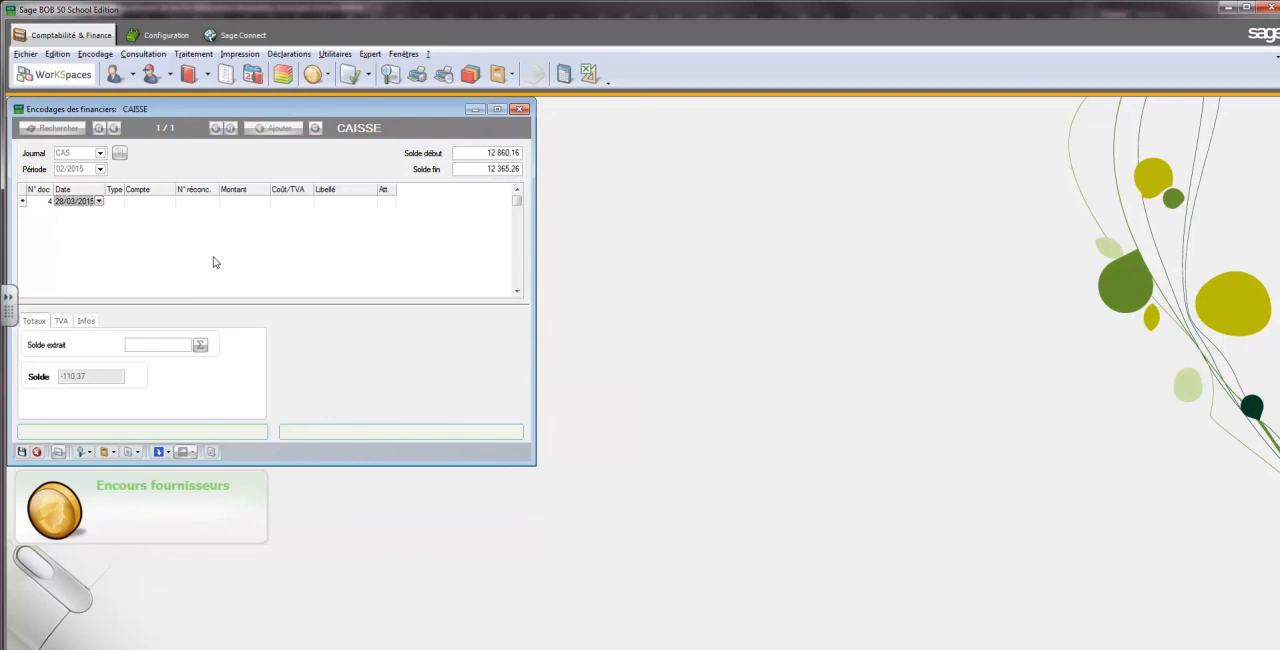
Date the cash line 17/02/2015, set its type to Fournisseur and choose supplier GILLY as the account
{"action": "type", "text": "17/02/2015"}
{"action": "key", "text": "Return"}
{"action": "left_click", "coordinate": [118, 201]}
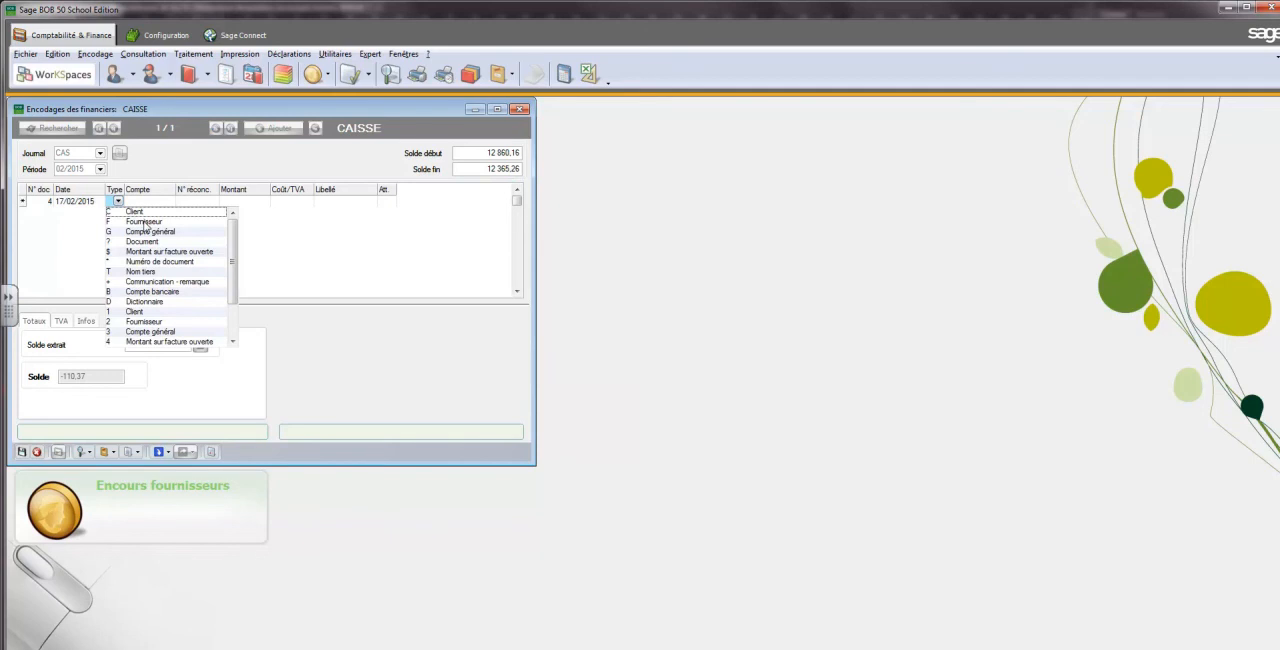
{"action": "left_click", "coordinate": [145, 222]}
{"action": "left_click", "coordinate": [151, 201]}
{"action": "left_click", "coordinate": [169, 204]}
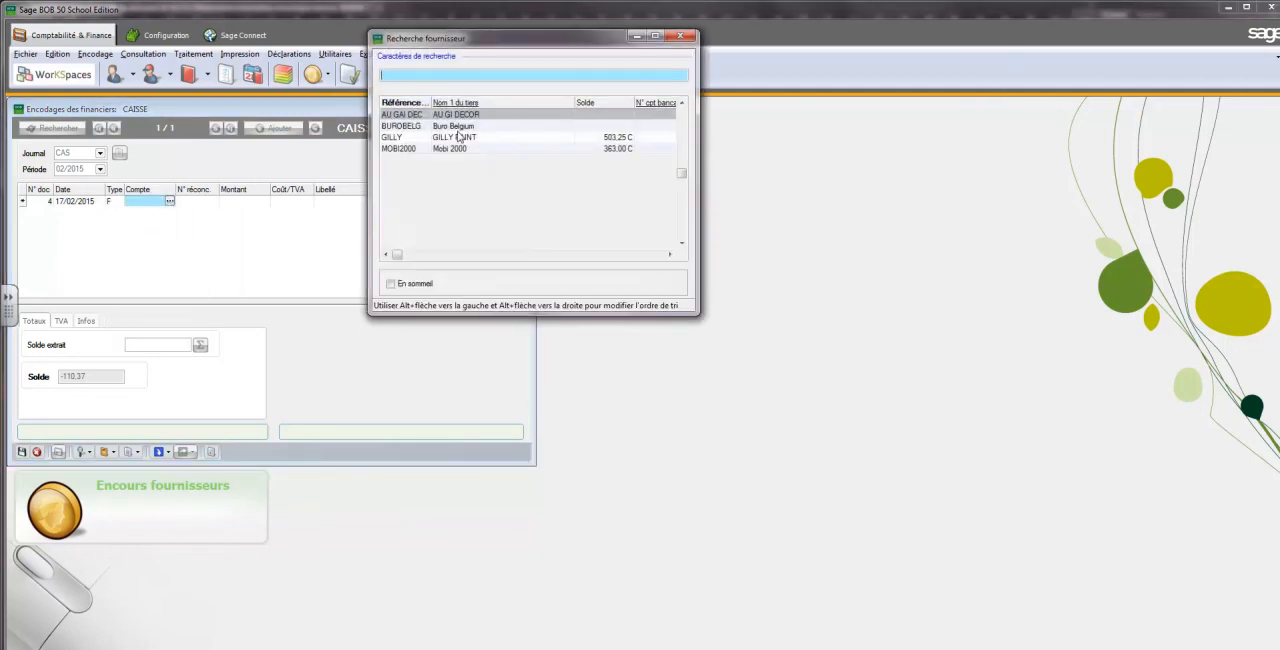
{"action": "double_click", "coordinate": [457, 140]}
Reconcile the GILLY line with open invoice fac 7, then accept the resulting amount and start a second line
{"action": "left_click", "coordinate": [203, 202]}
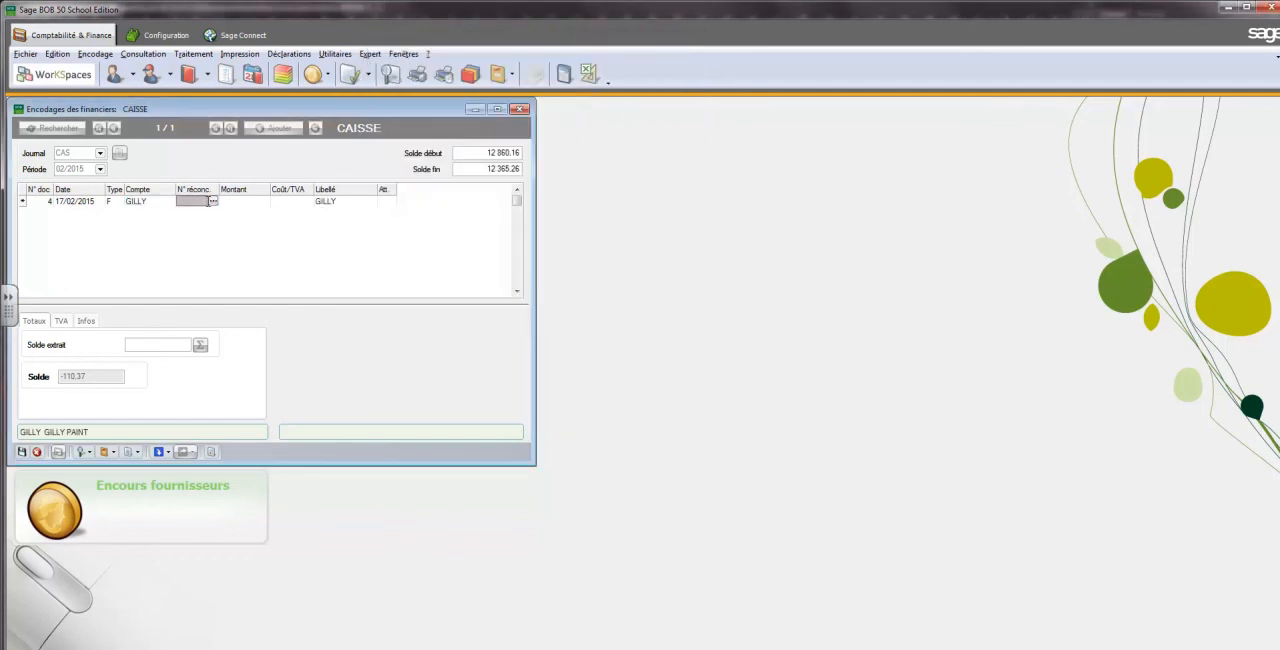
{"action": "left_click", "coordinate": [212, 201]}
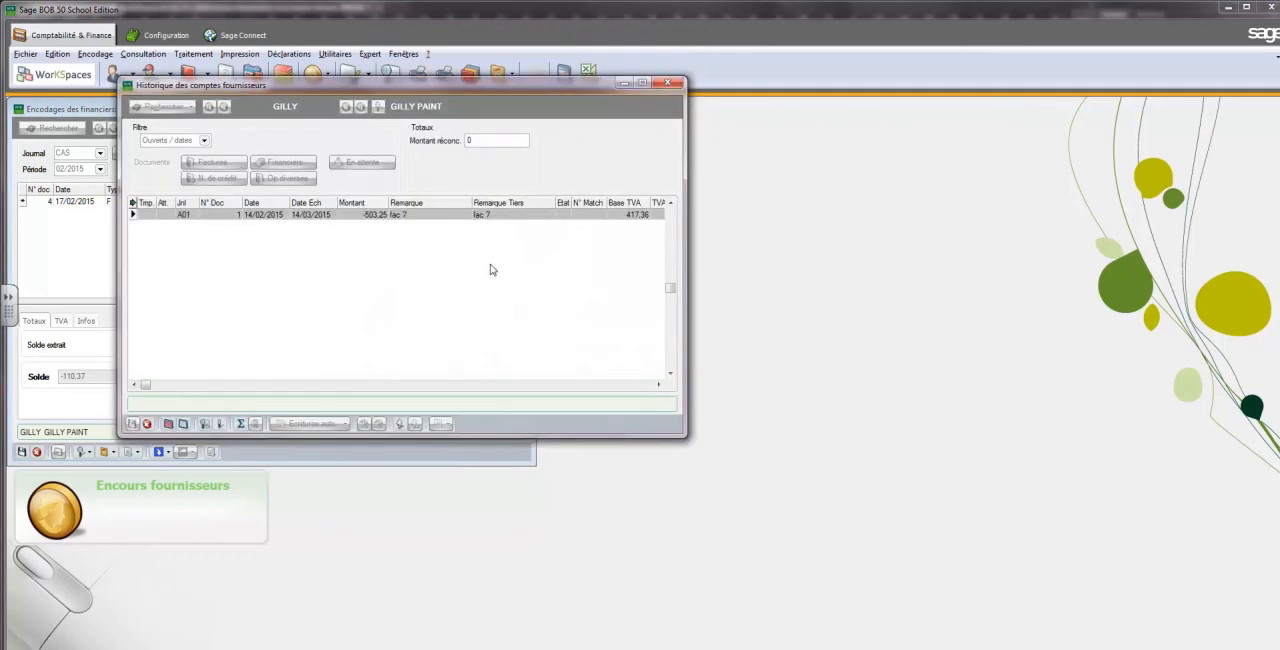
{"action": "left_click", "coordinate": [374, 216]}
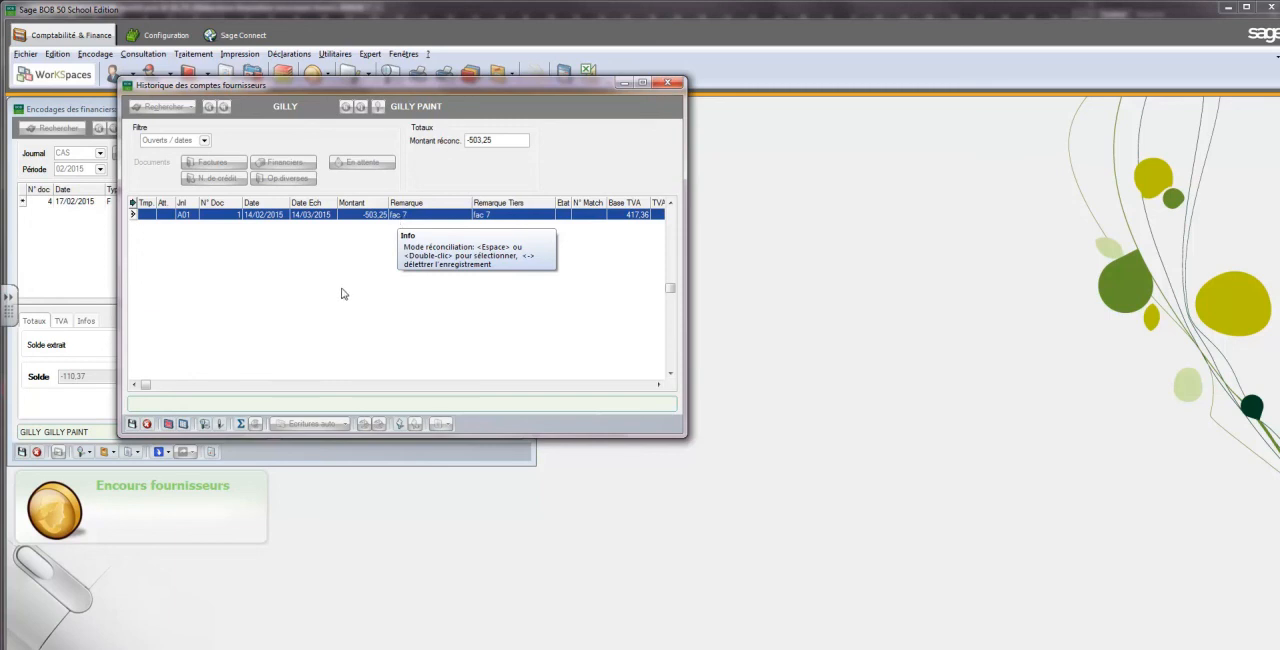
{"action": "left_click", "coordinate": [131, 424]}
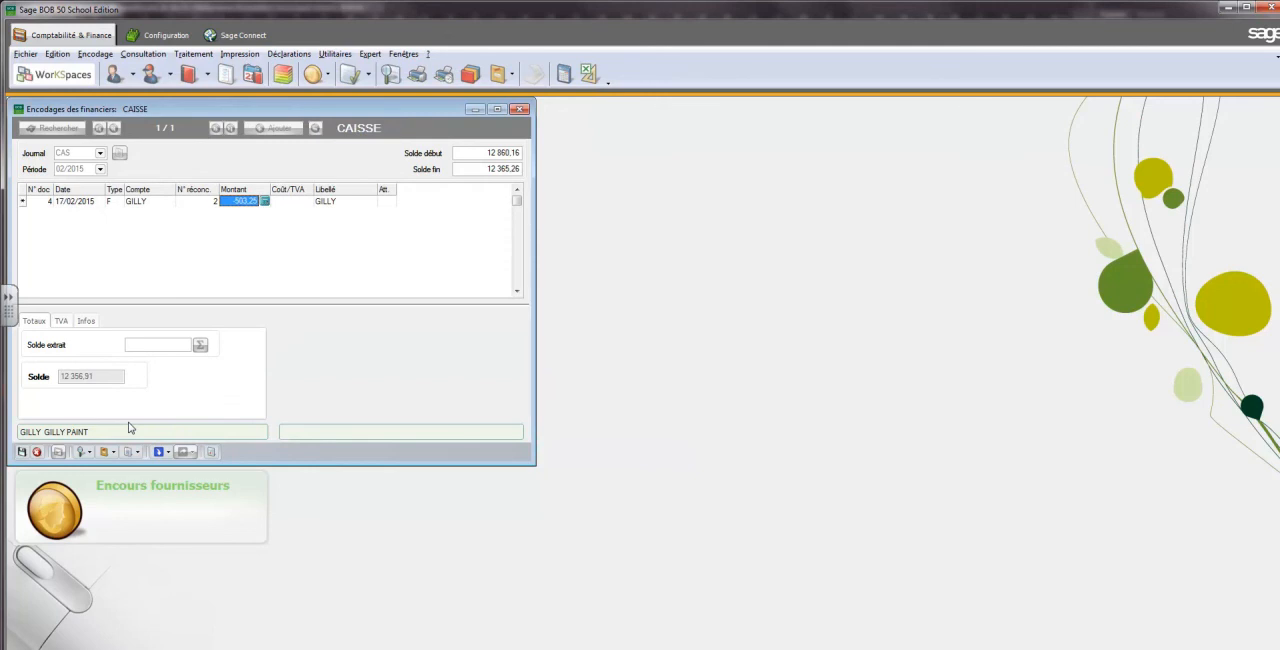
{"action": "key", "text": "Return"}
{"action": "key", "text": "Return"}
{"action": "key", "text": "Return"}
{"action": "key", "text": "Return"}
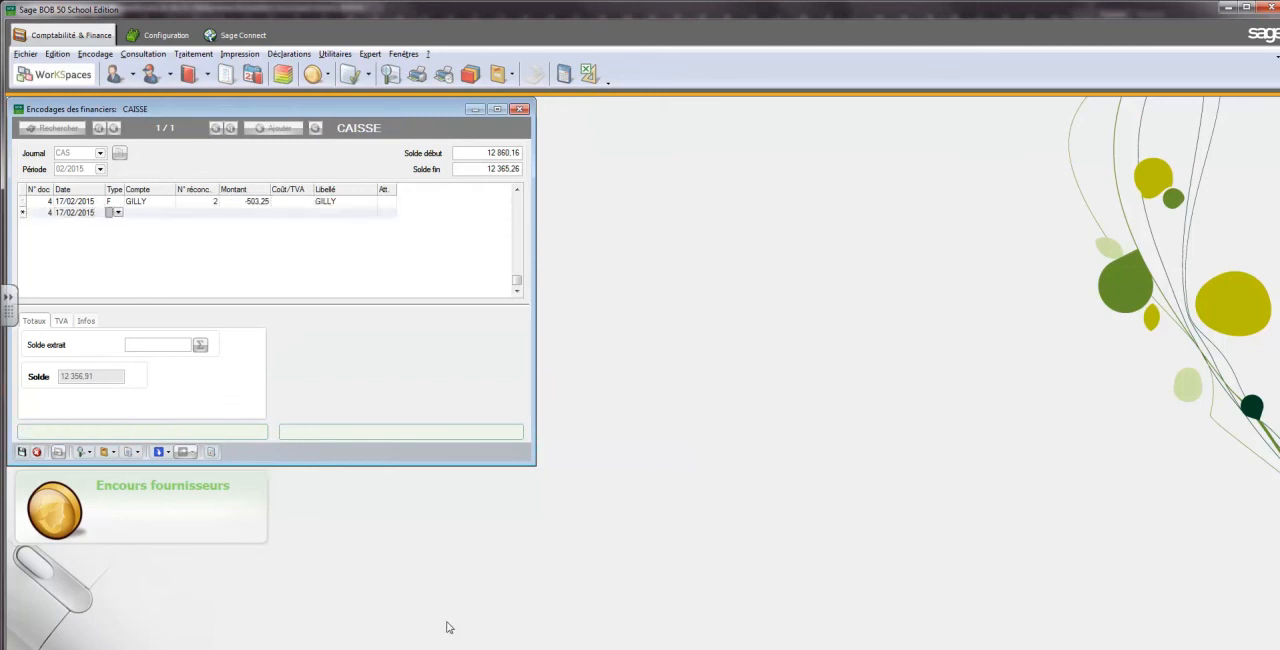
Check the discount account on the Word accounting ticket, then assign general account 756000 to the second line in Sage BOB 50
{"action": "left_click", "coordinate": [570, 648]}
{"action": "left_click", "coordinate": [636, 573]}
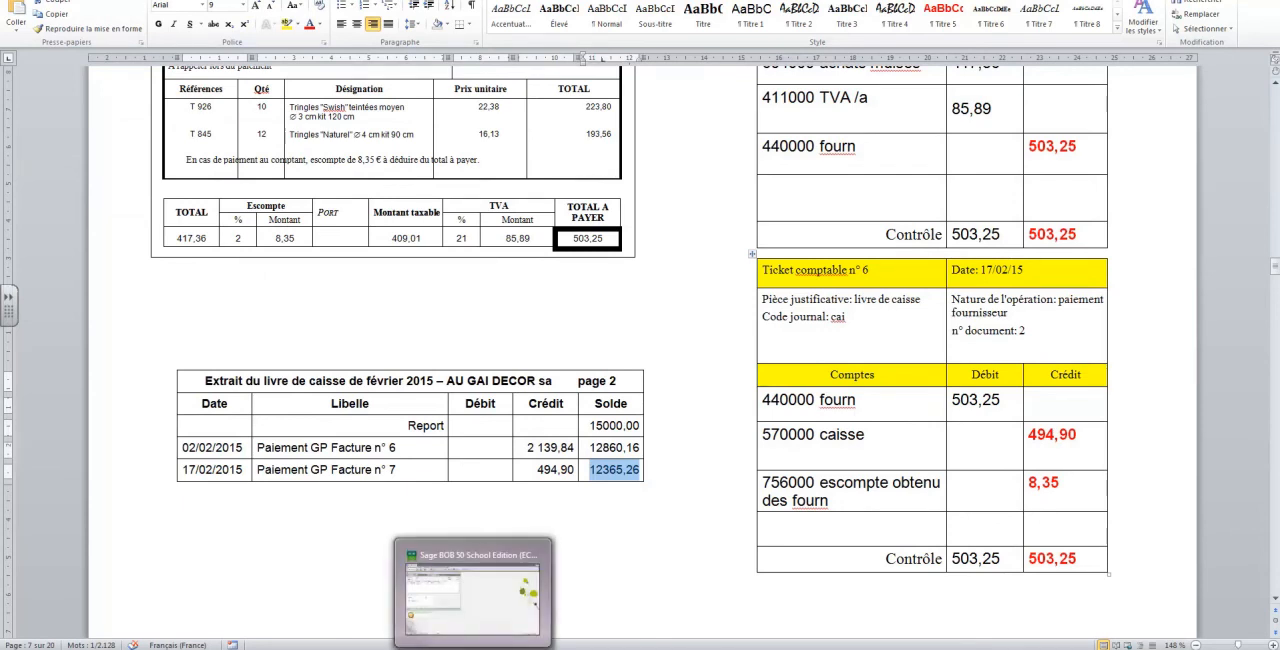
{"action": "left_click", "coordinate": [476, 608]}
{"action": "left_click", "coordinate": [118, 213]}
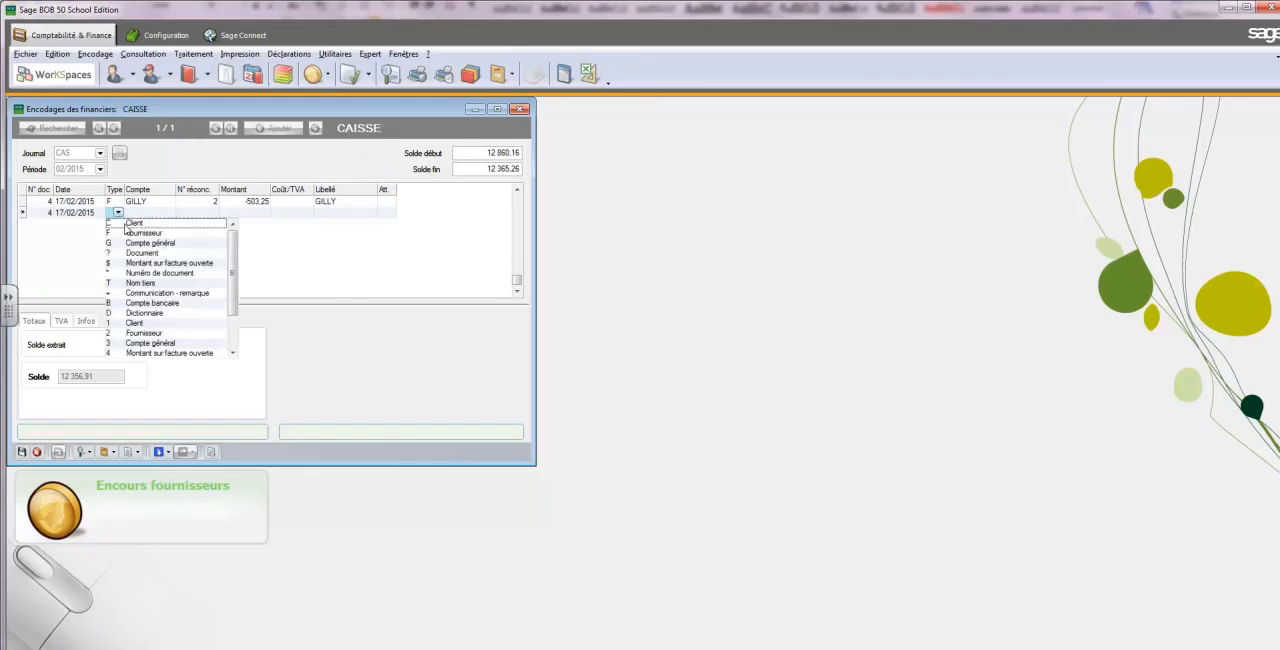
{"action": "left_click", "coordinate": [142, 243]}
{"action": "left_click", "coordinate": [140, 213]}
{"action": "left_click", "coordinate": [170, 213]}
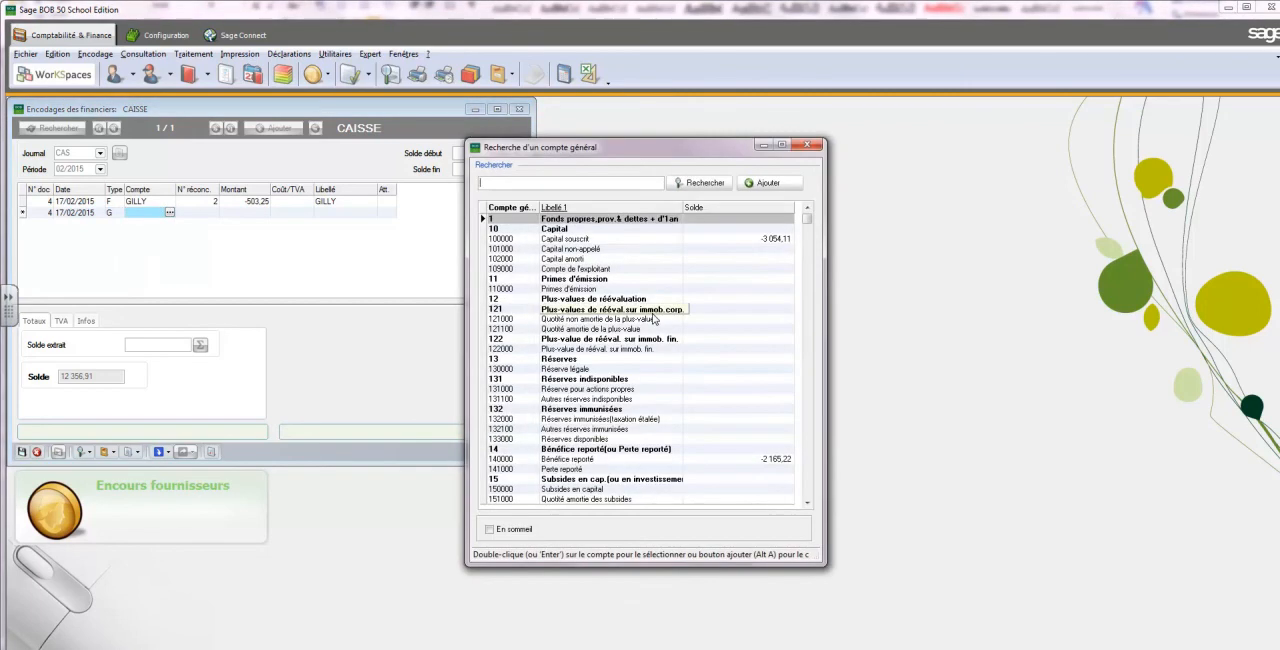
{"action": "type", "text": "756000"}
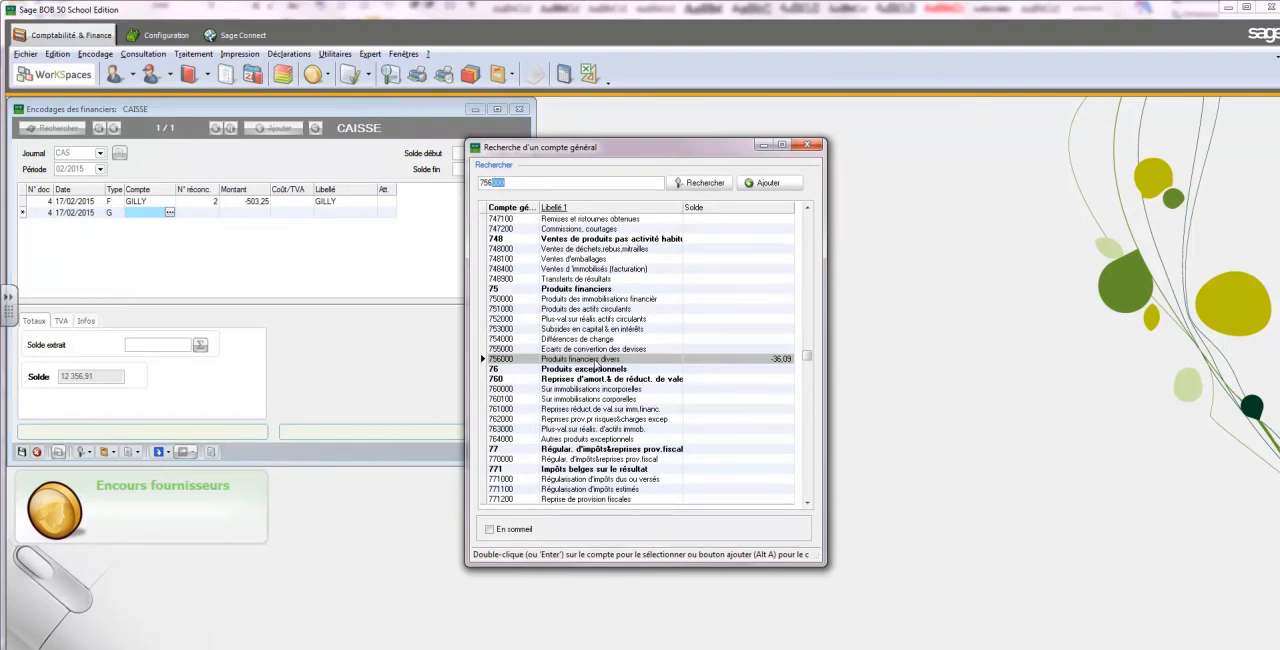
{"action": "key", "text": "Return"}
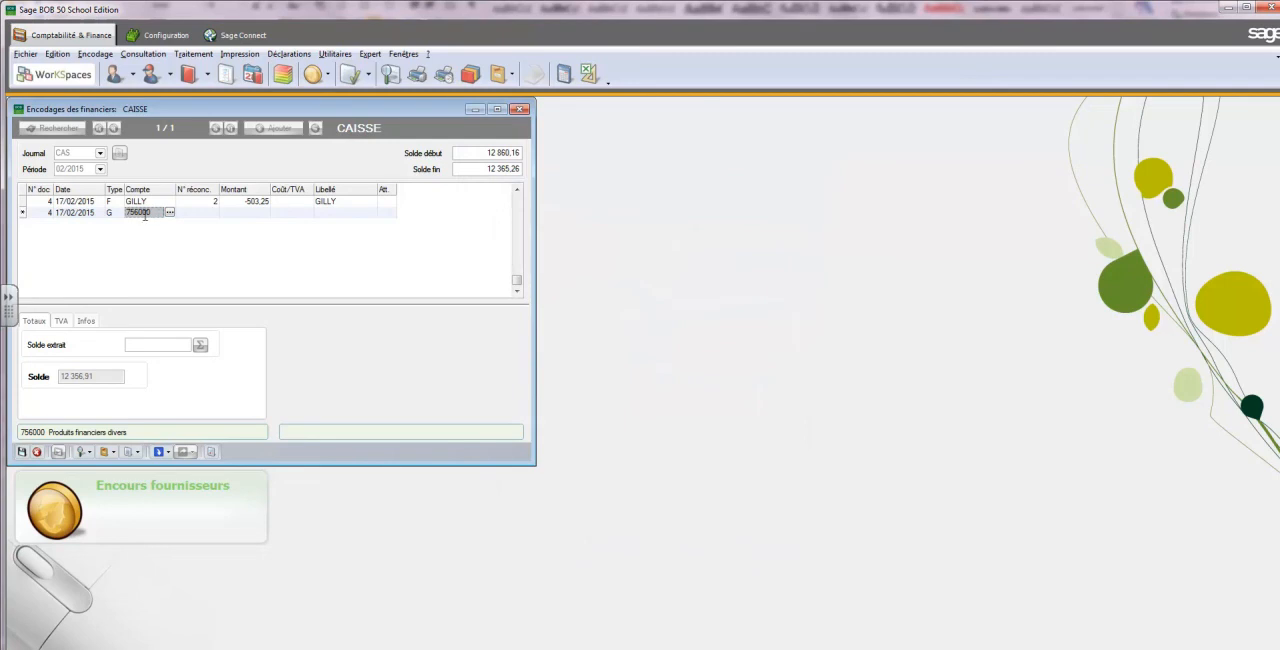
Set the 756000 line's amount to 8,35, then save the cash document and validate the period's documents
{"action": "left_click", "coordinate": [222, 213]}
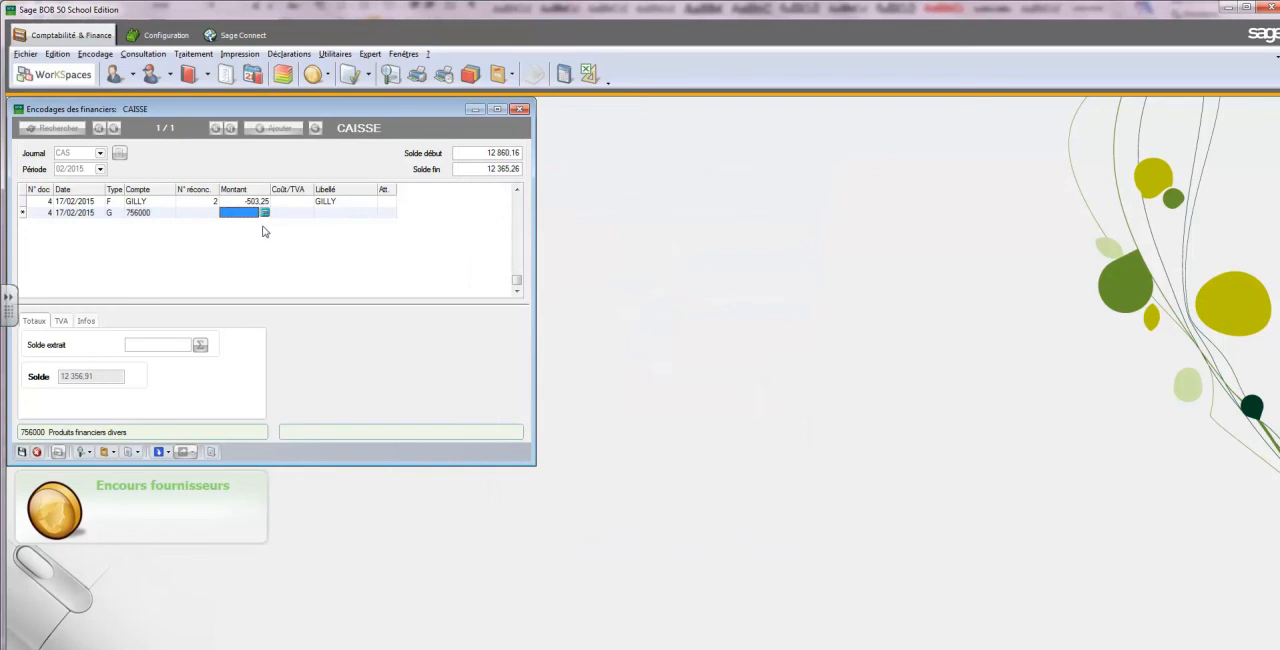
{"action": "type", "text": "8.35"}
{"action": "key", "text": "Tab"}
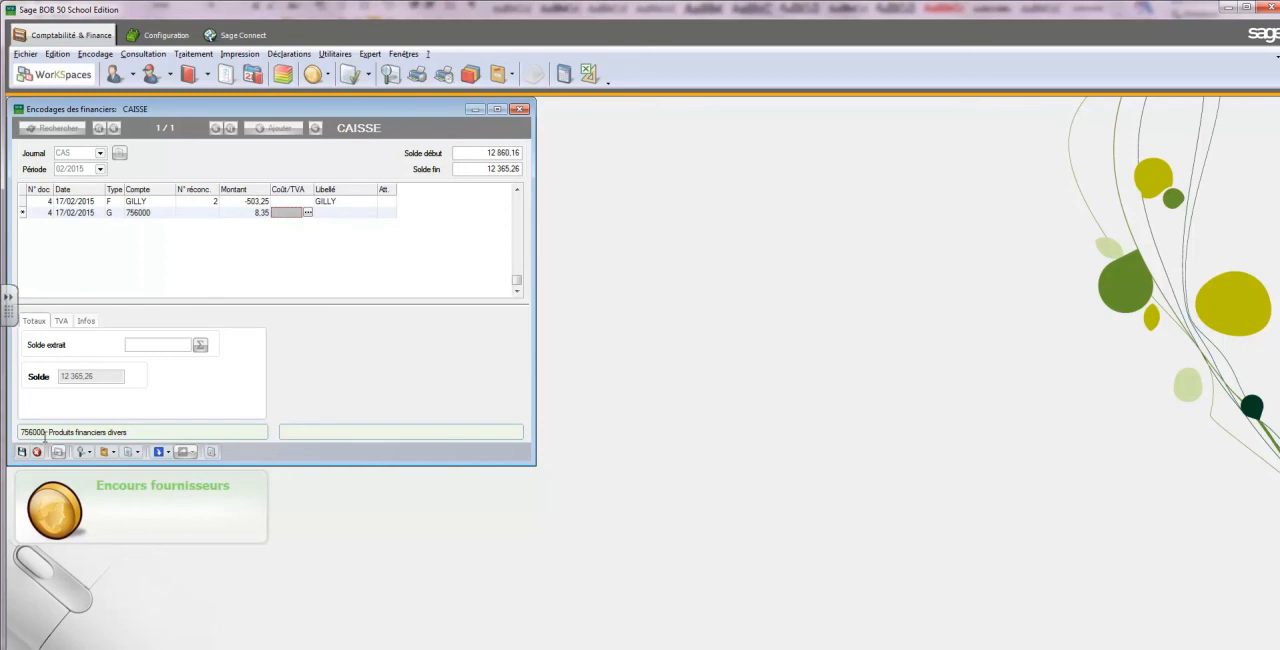
{"action": "left_click", "coordinate": [21, 452]}
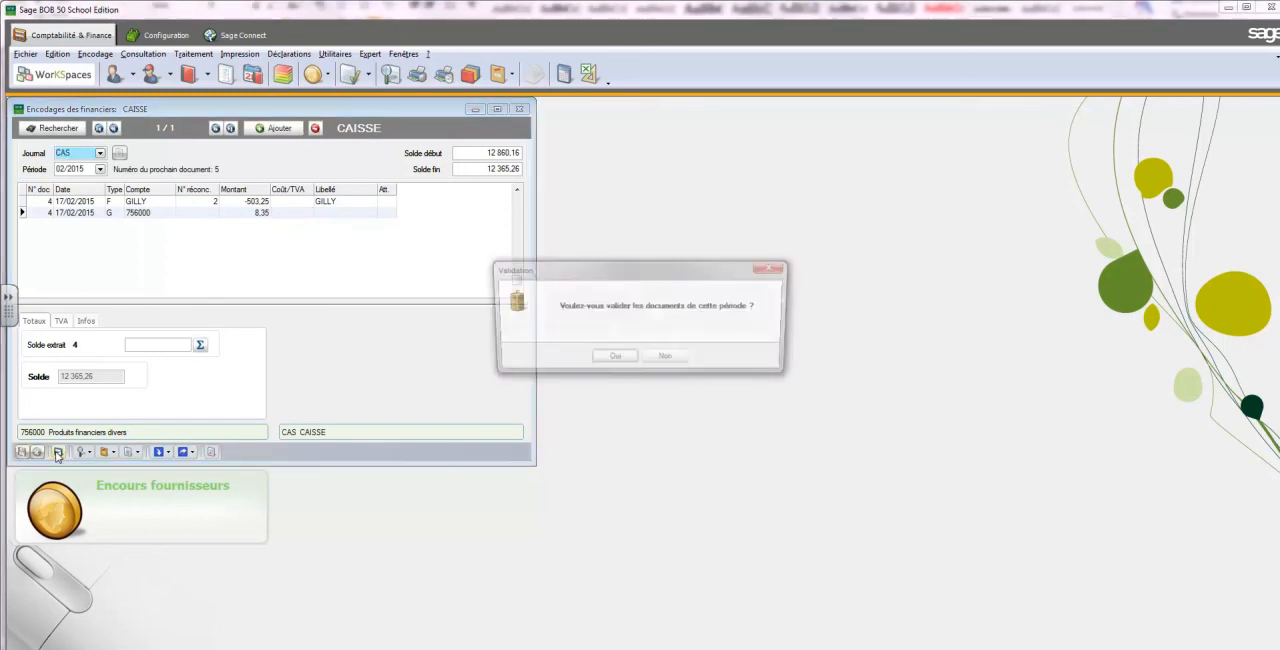
{"action": "left_click", "coordinate": [614, 370]}
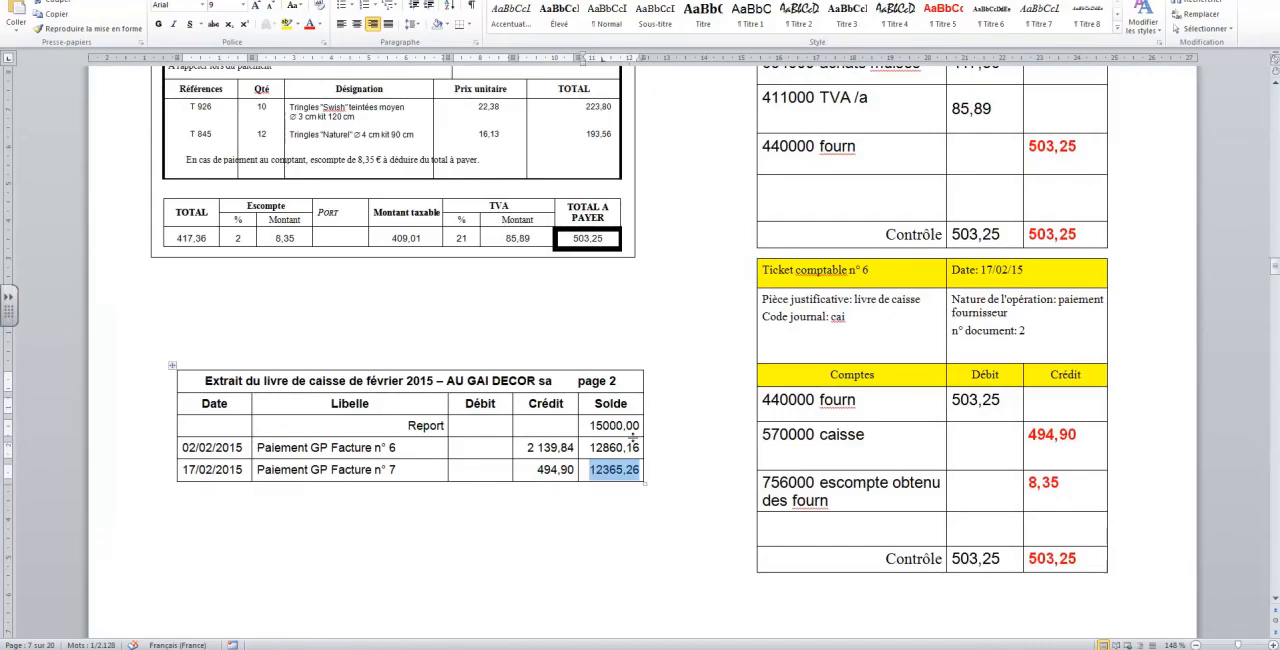
Review invoice 7, the cash book extract and accounting tickets 5 and 6 in the Word document
{"action": "left_click_drag", "start_coordinate": [1275, 265], "coordinate": [1275, 262]}
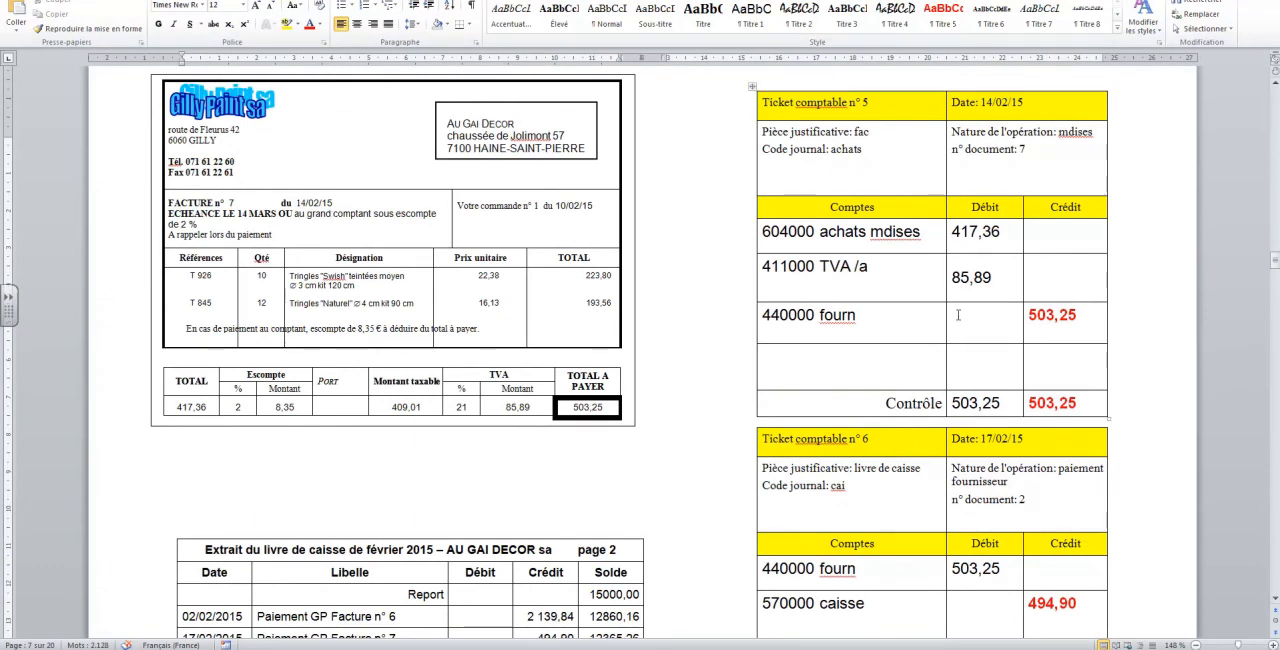
{"action": "left_click", "coordinate": [1275, 600]}
{"action": "left_click", "coordinate": [1275, 601]}
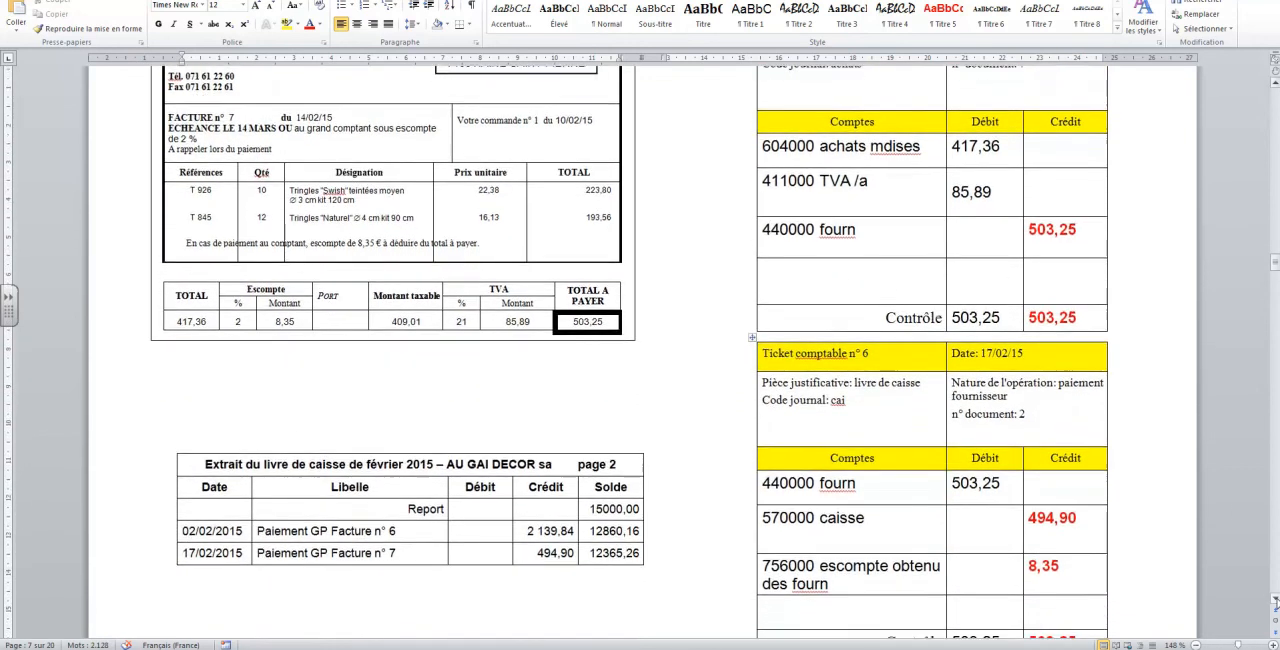